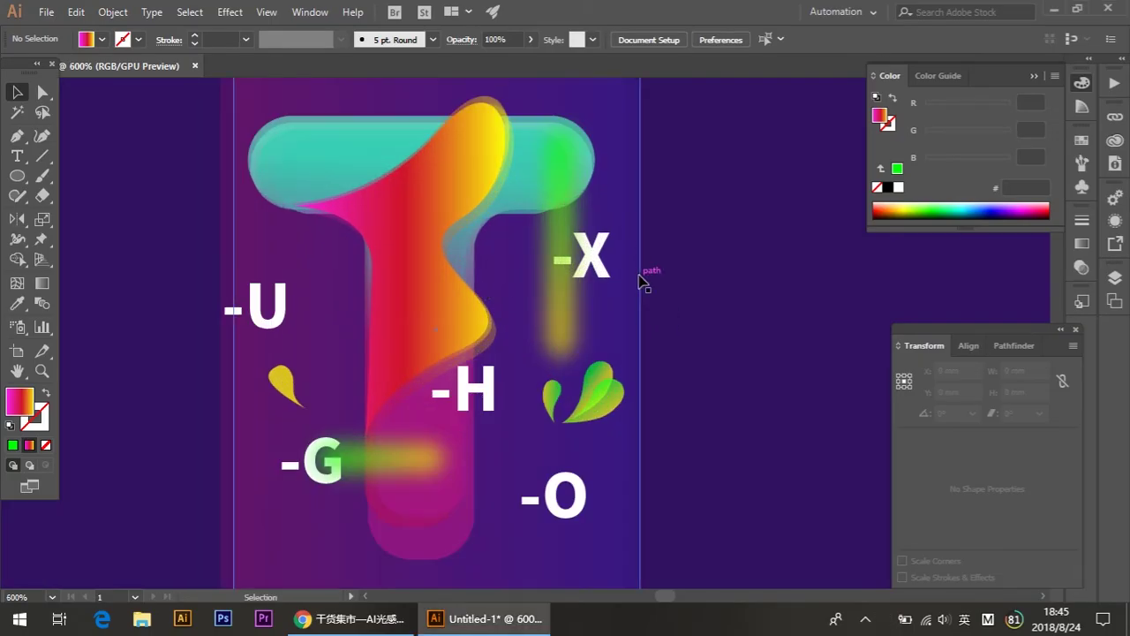
- Zoom out and pan the artwork left to leave empty canvas space beside the T panel
scroll(645, 273, down, 1)
mouse_move(705, 301)
mouse_down()
mouse_move(517, 280)
mouse_move(504, 317)
mouse_move(525, 312)
mouse_up()
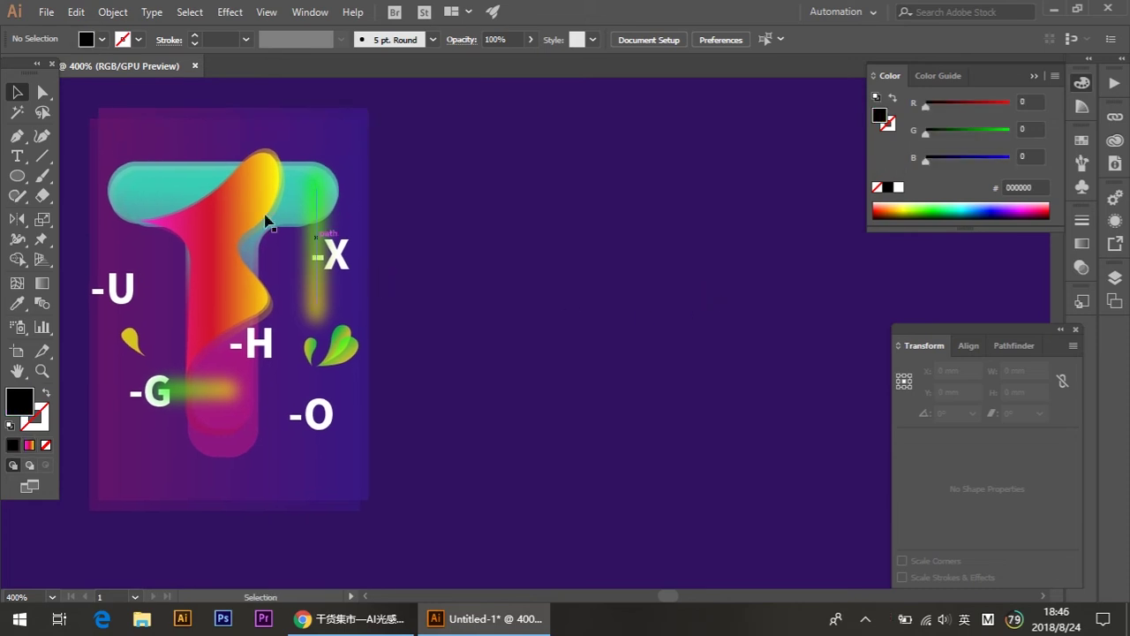
click(20, 156)
- Type a letter T on the empty canvas and enlarge it
click(521, 270)
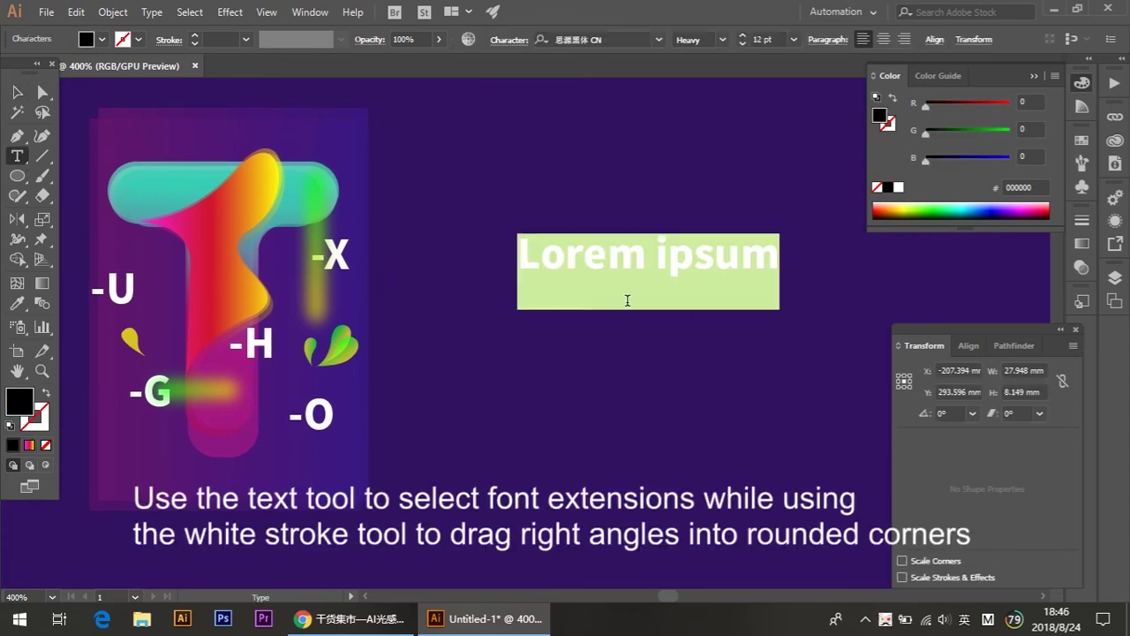
text(T)
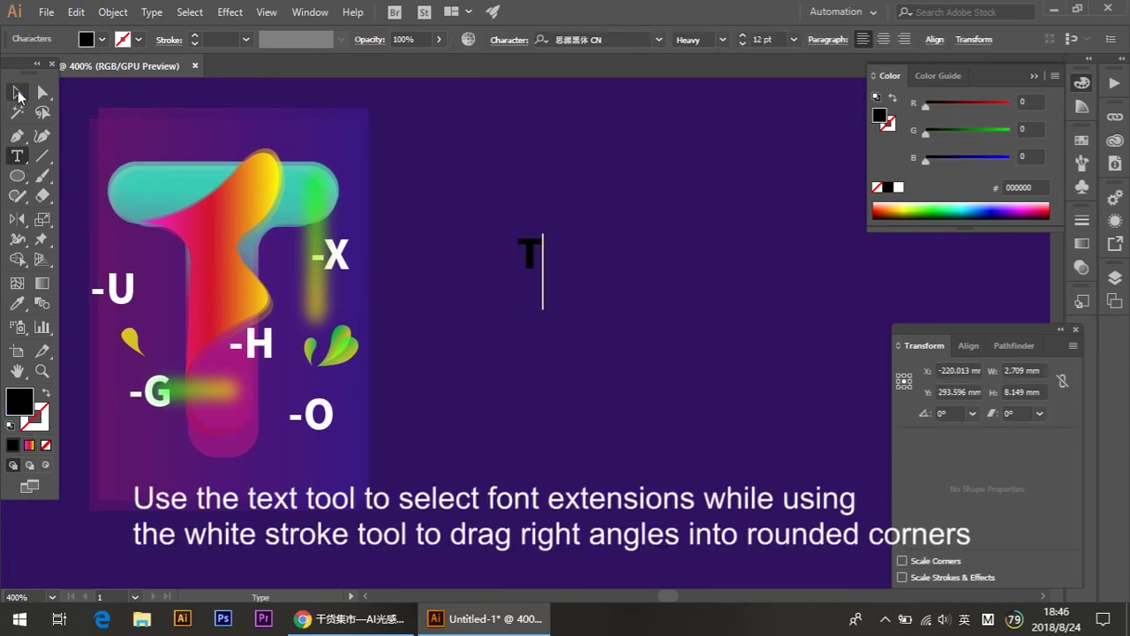
click(18, 94)
click(573, 277)
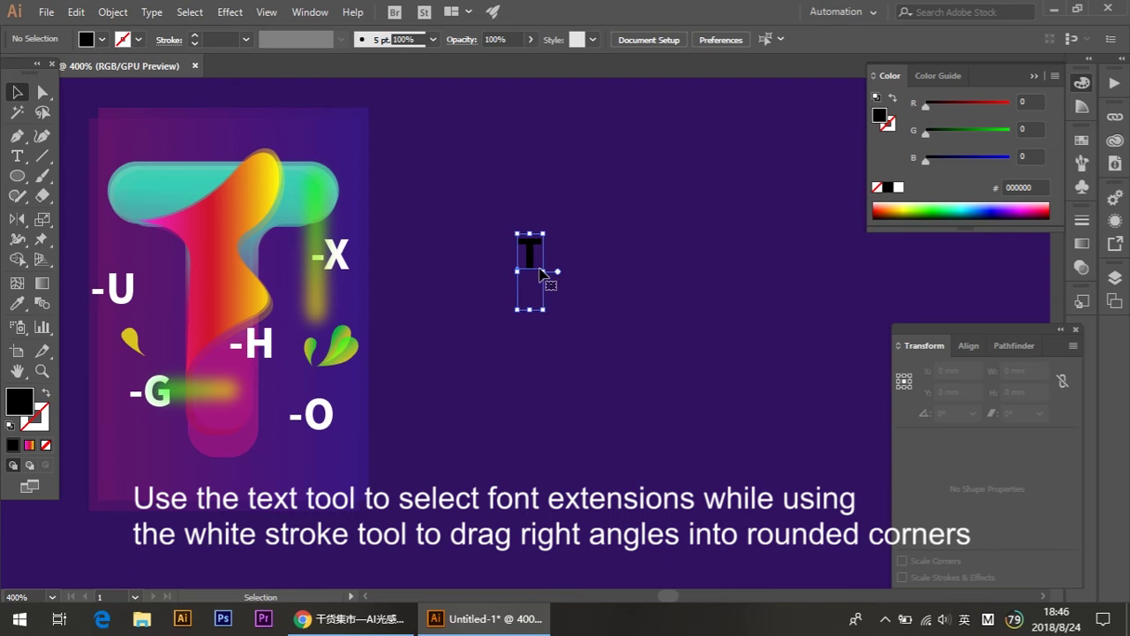
drag(540, 274, 637, 385)
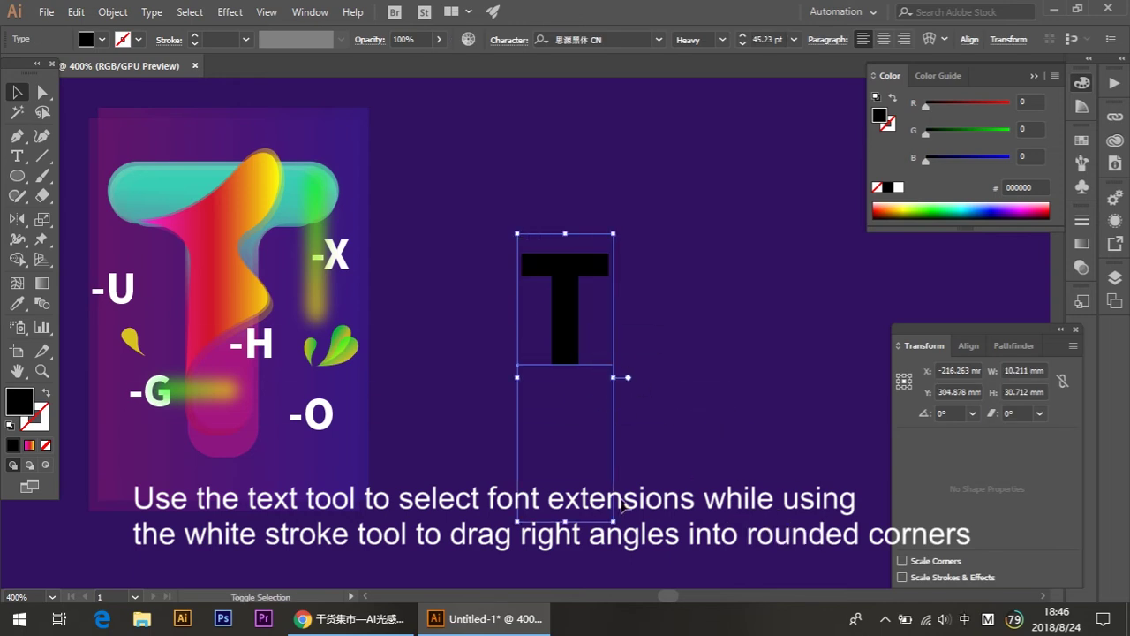
drag(609, 521, 674, 462)
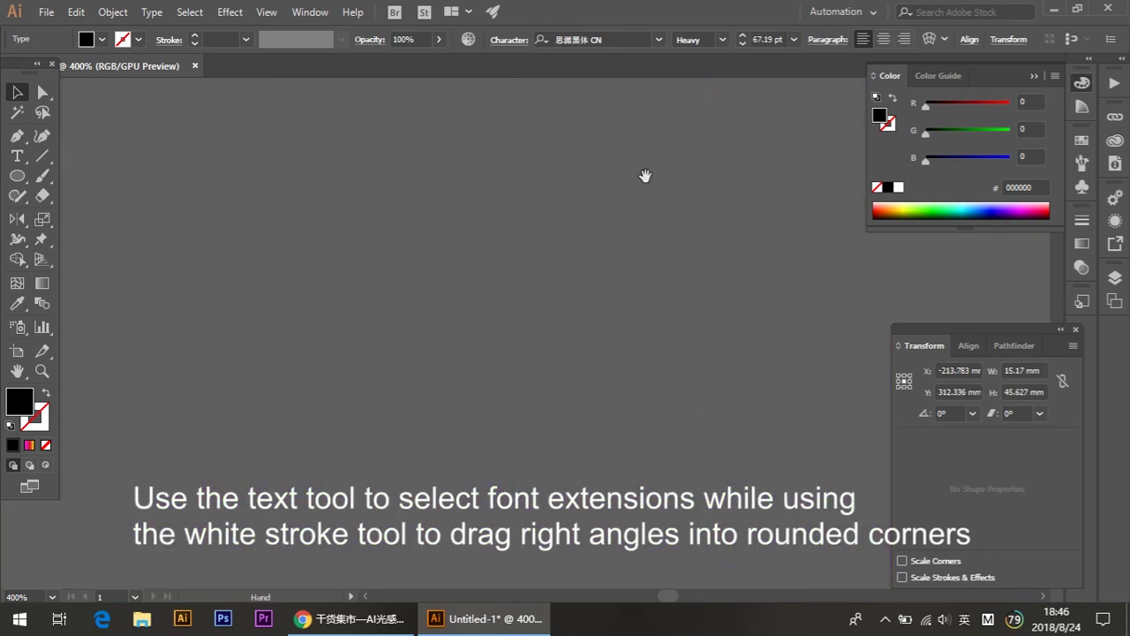
scroll(675, 462, up, 5)
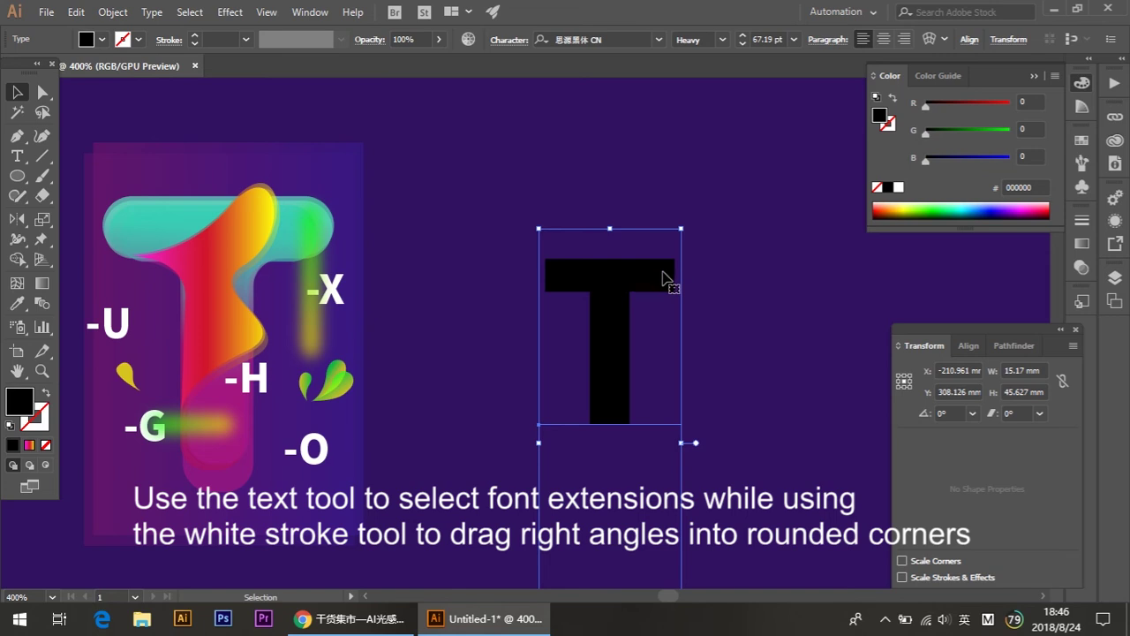
- Convert the T to outlines, scale it up and fill it white
key(ctrl+shift+o)
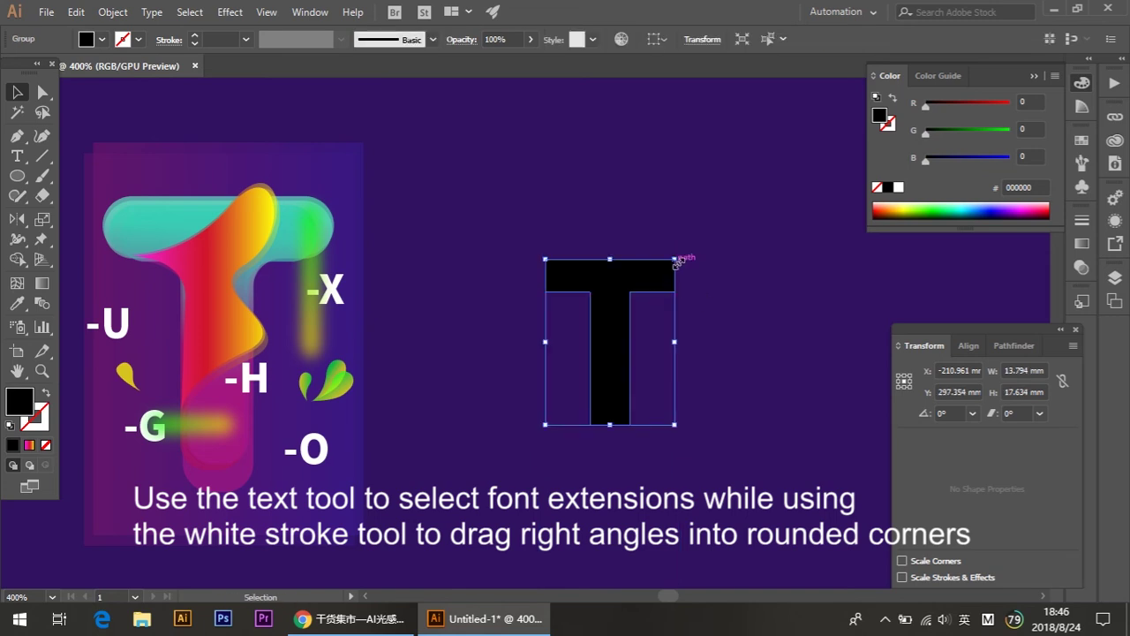
drag(676, 261, 737, 239)
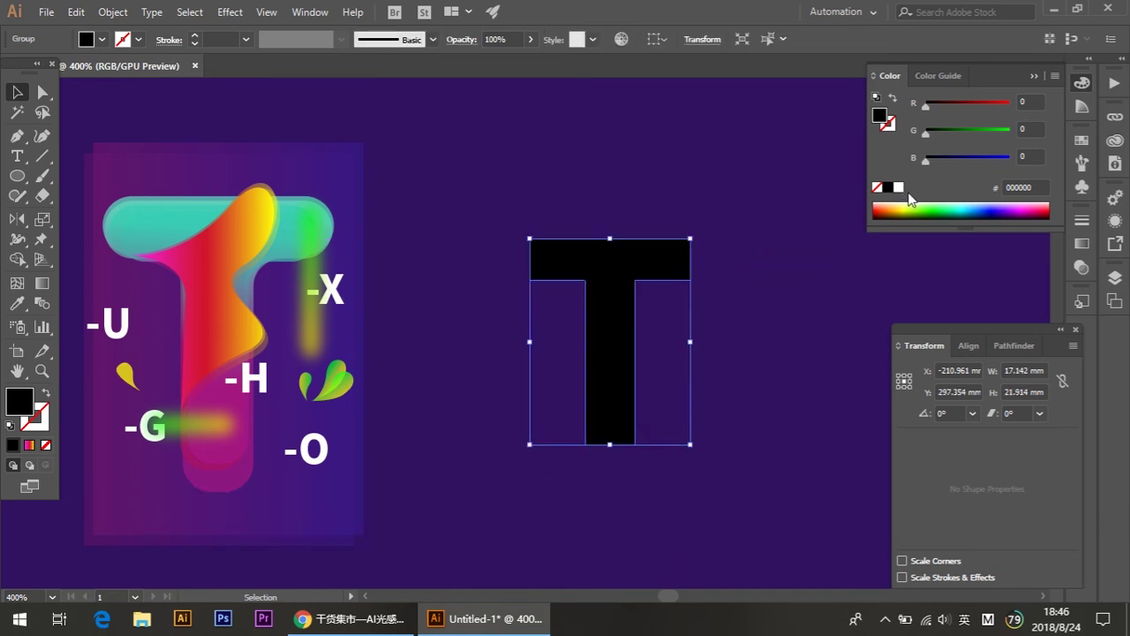
click(898, 187)
- Round all the T's corners with the corner widget and reselect the shape
key(a)
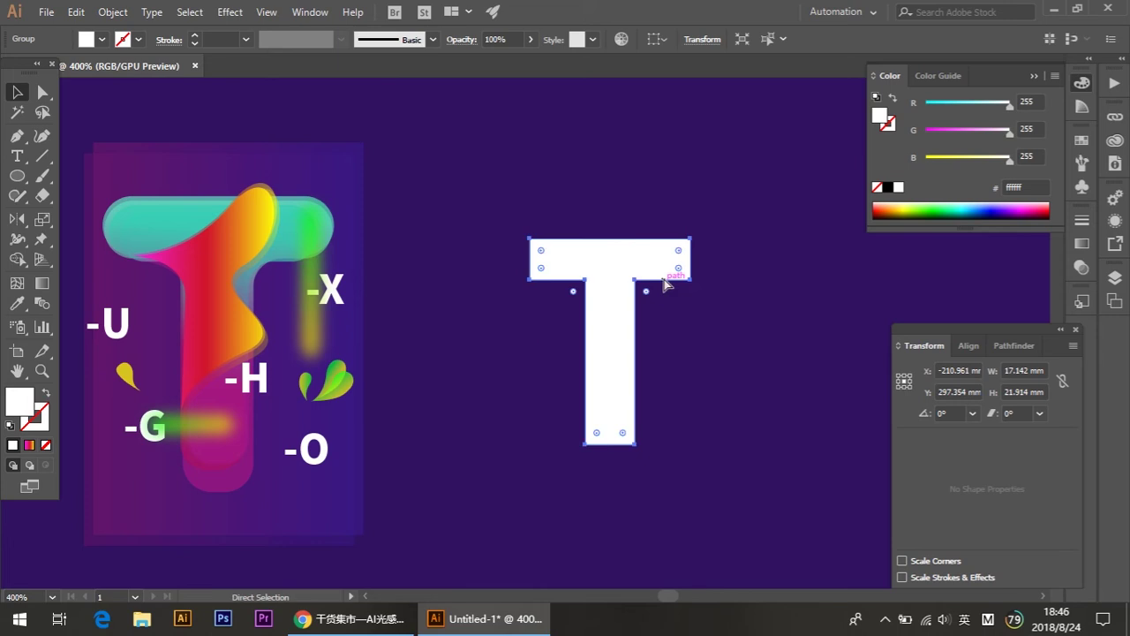
drag(679, 269, 657, 270)
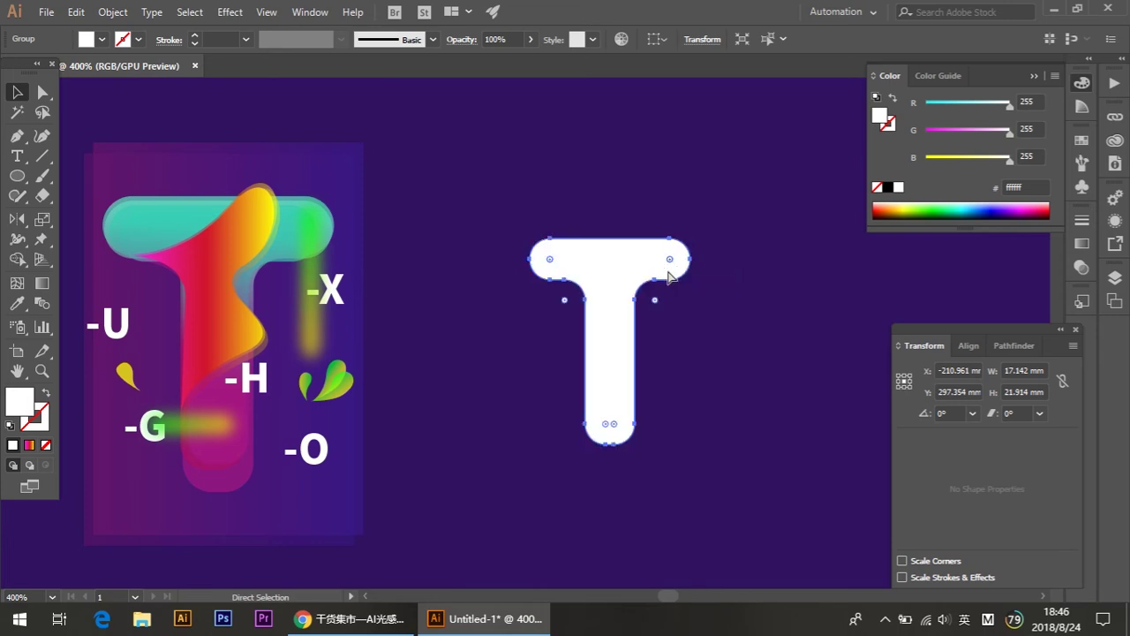
key(v)
click(729, 309)
click(637, 347)
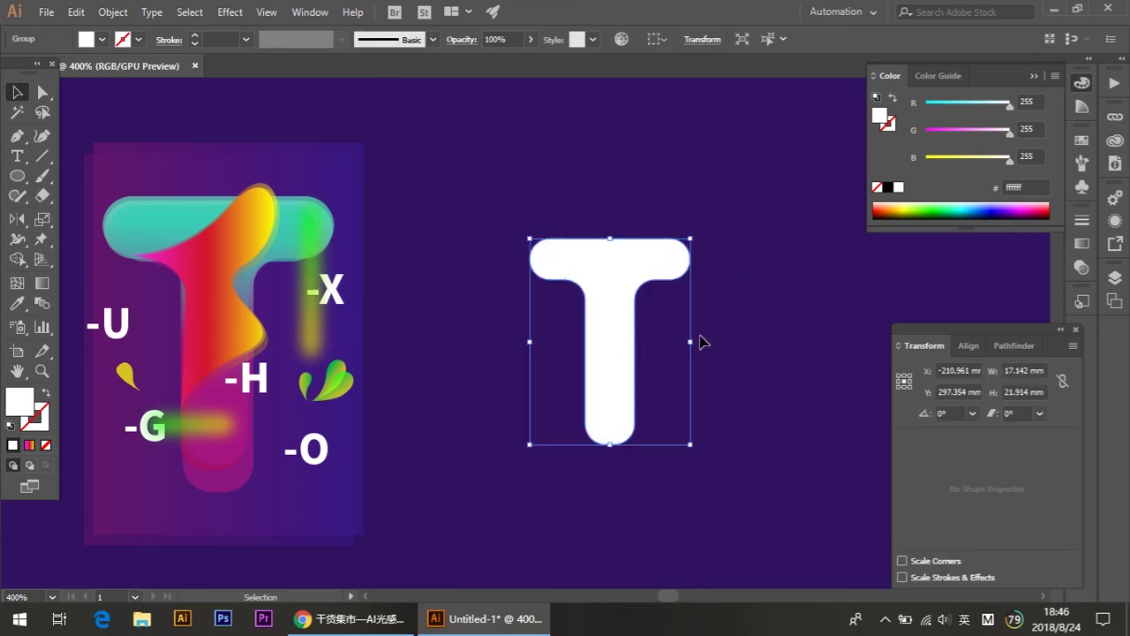
click(531, 41)
- Lower the T's opacity and Alt-drag a slightly offset duplicate
drag(516, 64, 506, 63)
click(719, 303)
scroll(687, 316, up, 1)
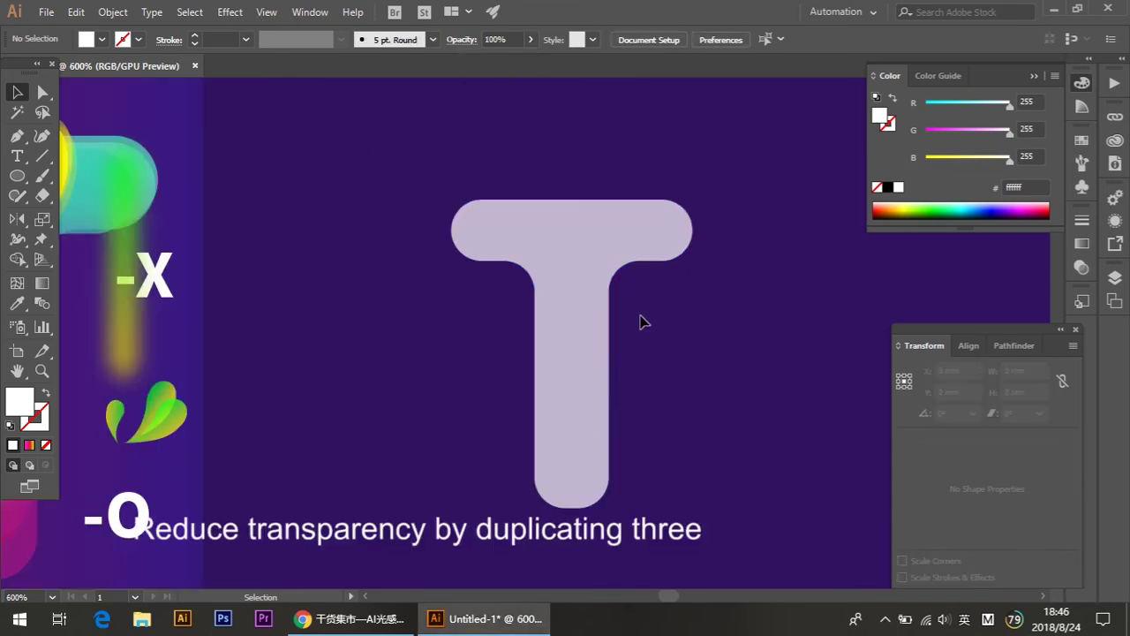
click(603, 284)
alt+drag(601, 279, 650, 280)
click(713, 309)
- Nudge the top T copy and lower its opacity
click(742, 292)
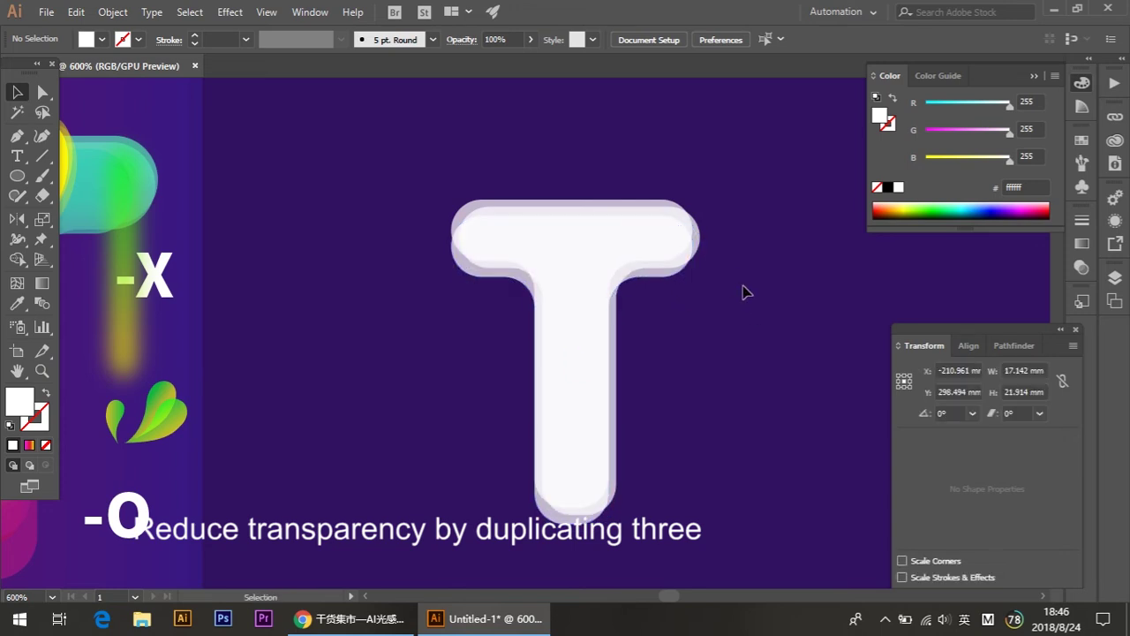
click(694, 239)
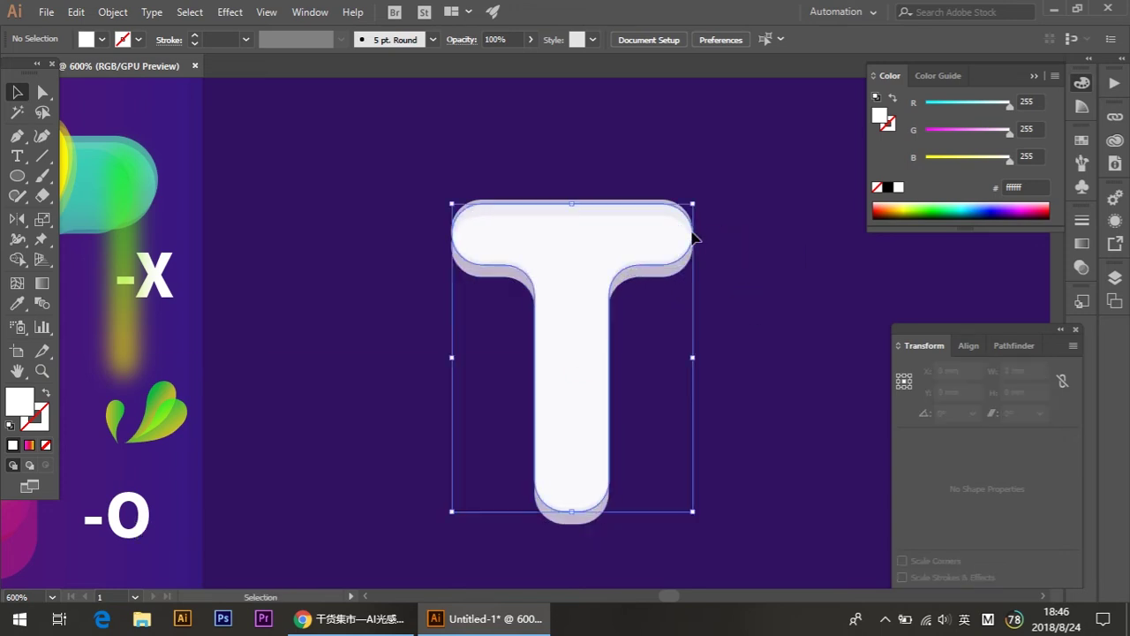
click(729, 255)
drag(646, 212, 628, 178)
click(718, 230)
scroll(621, 238, up, 1)
scroll(620, 238, up, 1)
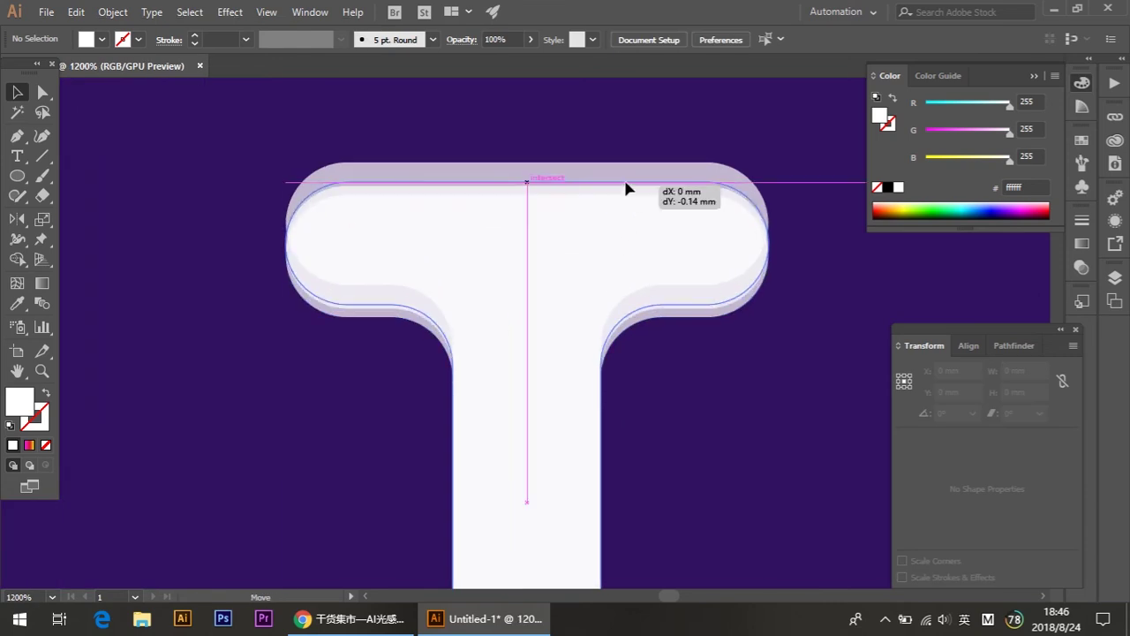
click(531, 39)
drag(517, 62, 497, 61)
- Shift another T copy slightly upward and reduce its opacity further
click(724, 144)
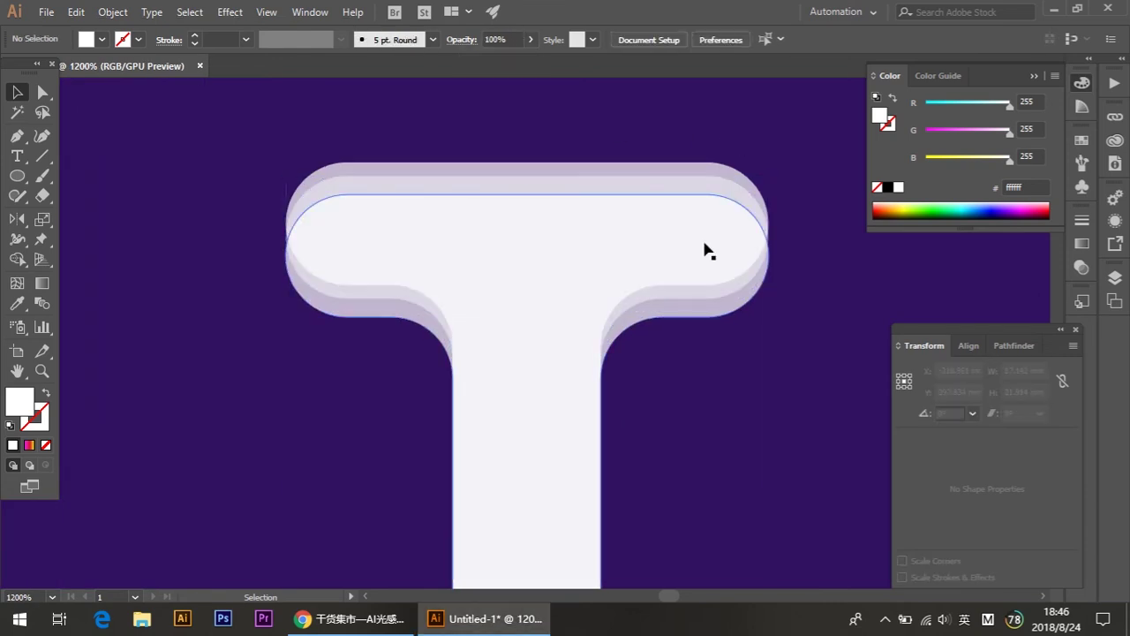
drag(737, 305, 735, 296)
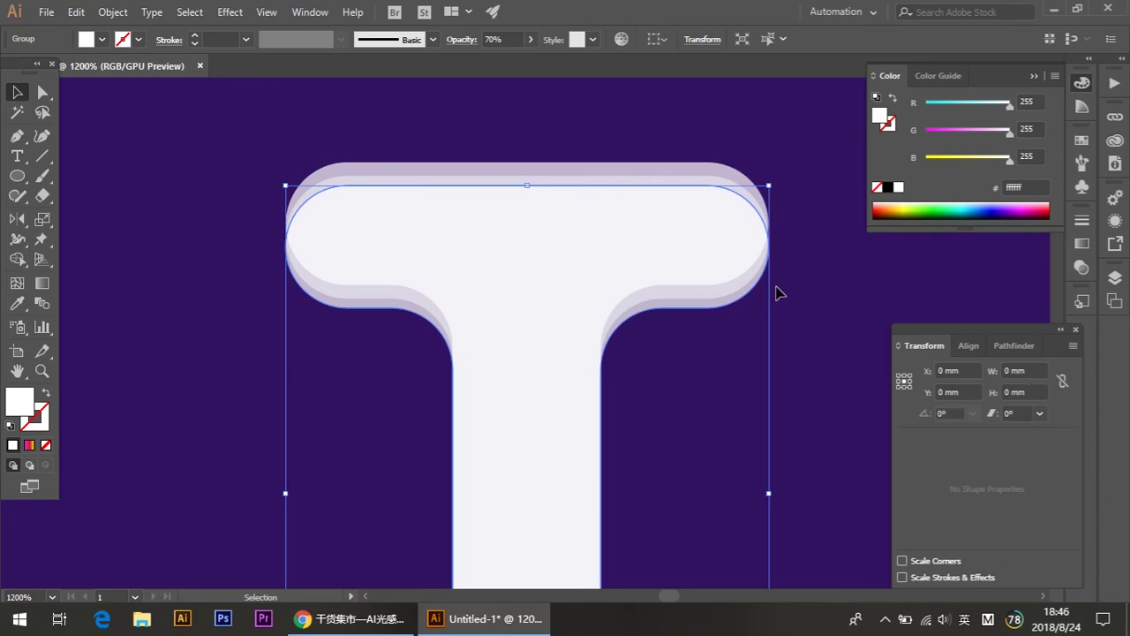
click(530, 40)
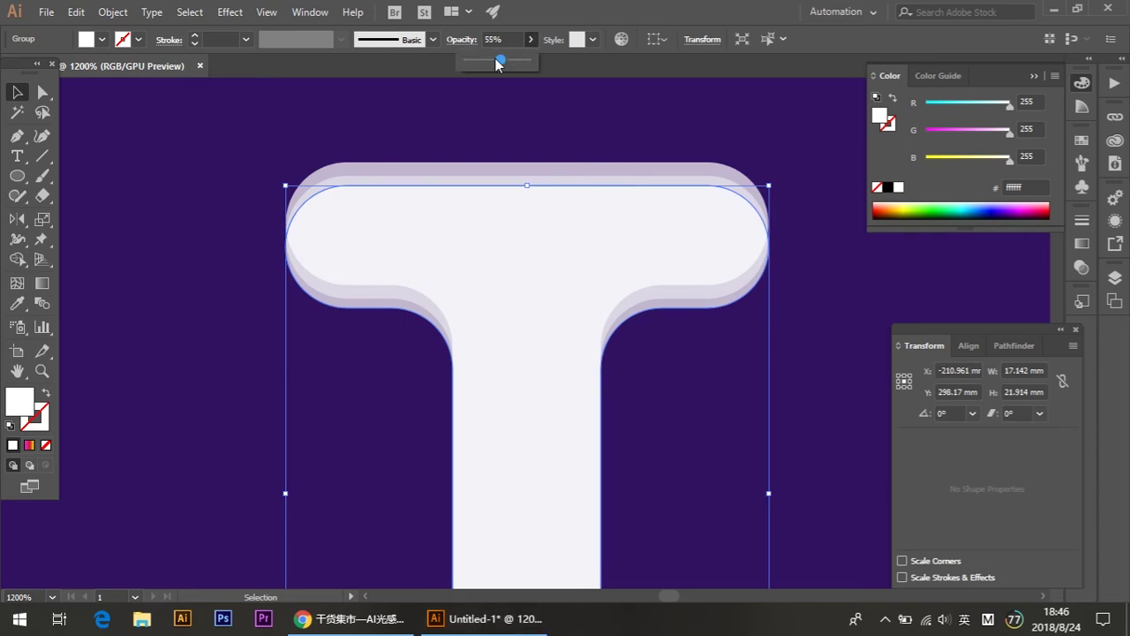
drag(499, 62, 487, 62)
click(737, 109)
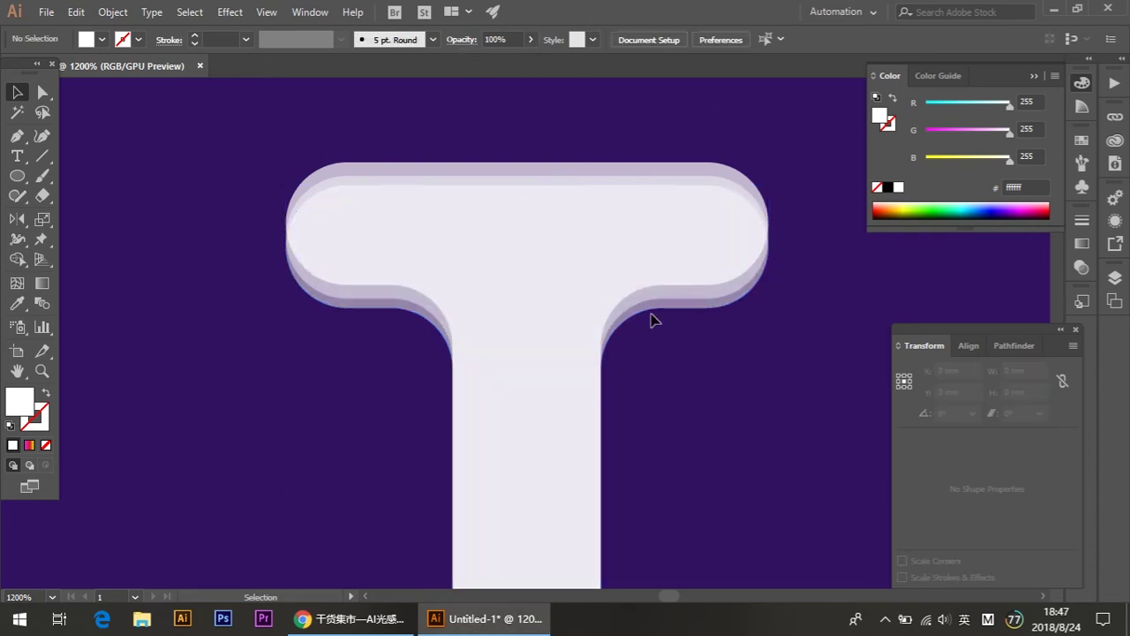
- Duplicate the T slightly higher and set the new copy to 19% opacity
drag(654, 320, 653, 296)
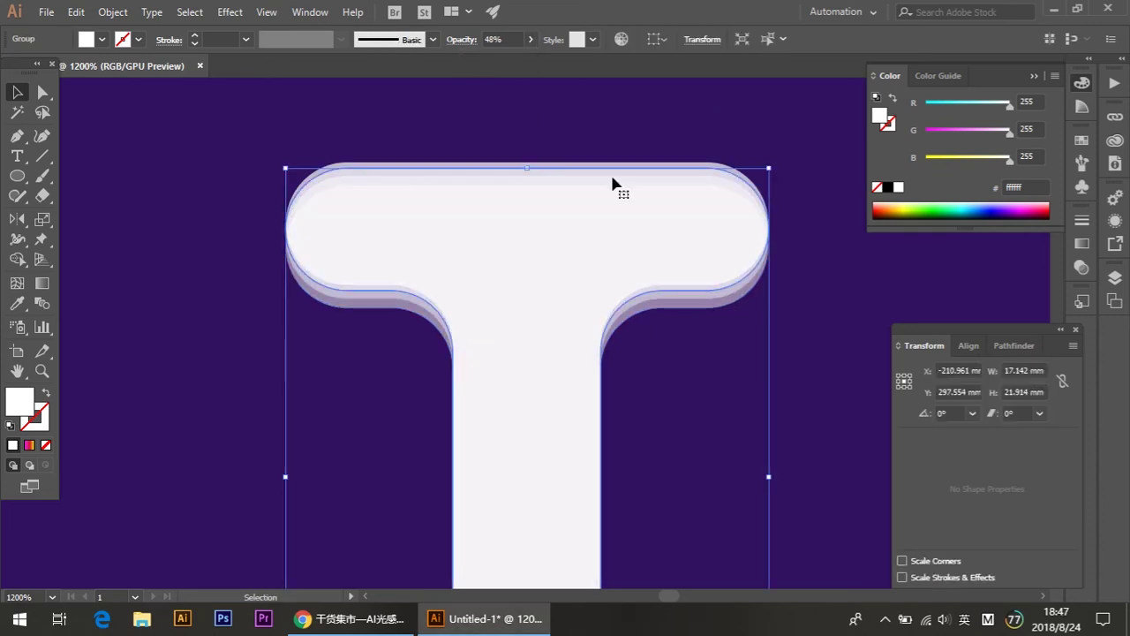
click(530, 41)
drag(484, 62, 477, 62)
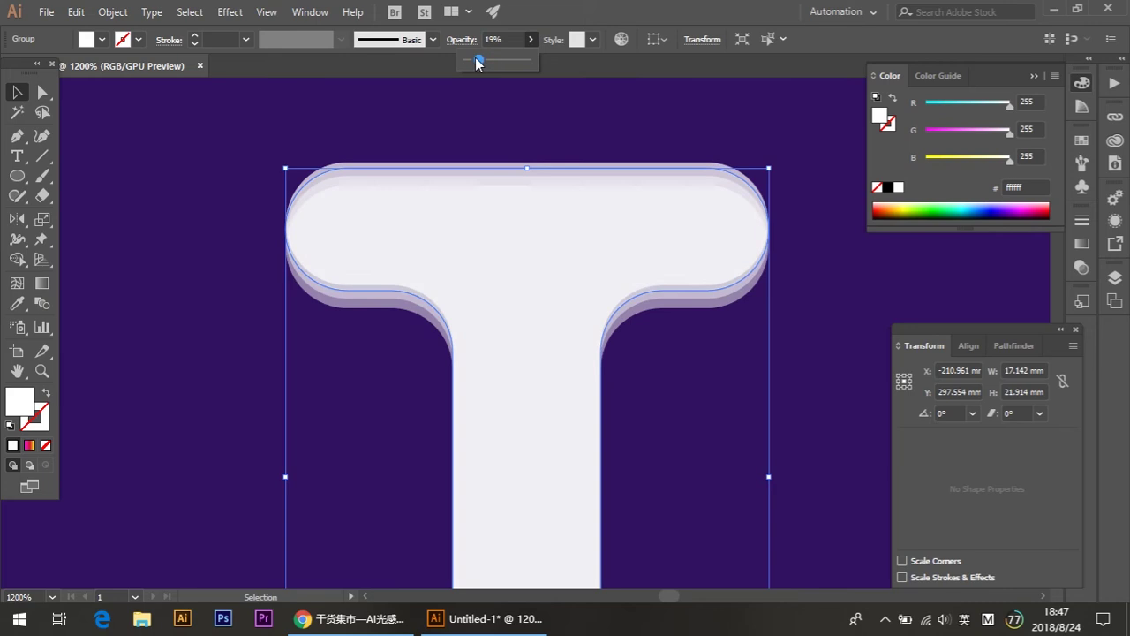
click(814, 228)
scroll(785, 304, down, 1)
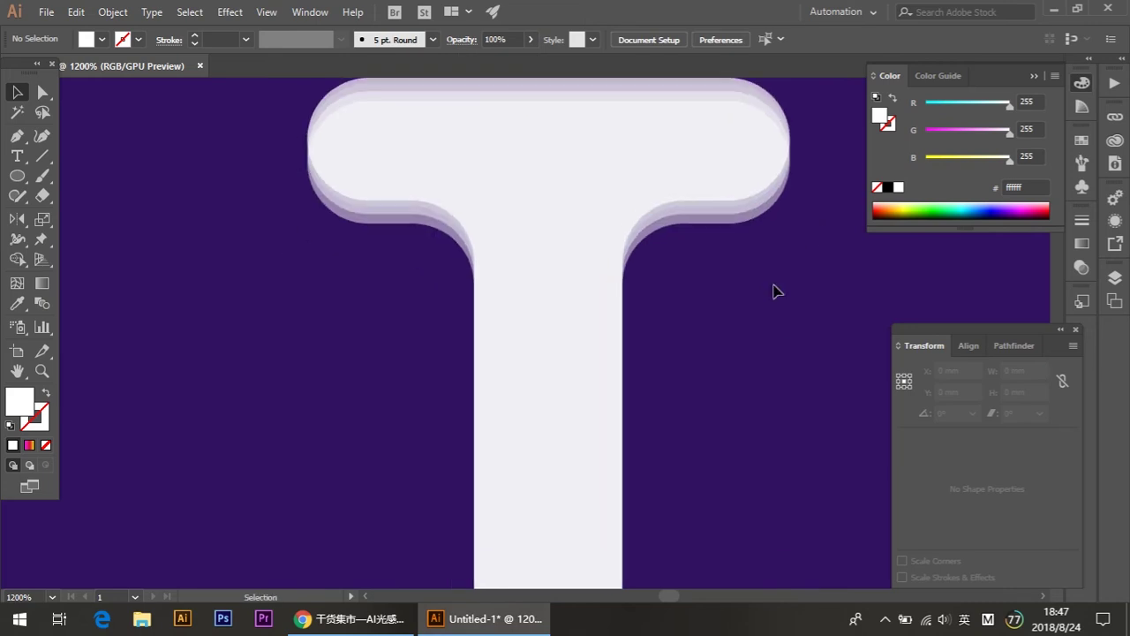
alt+scroll(771, 287, down, 1)
- Move the T group down slightly
drag(720, 502, 687, 429)
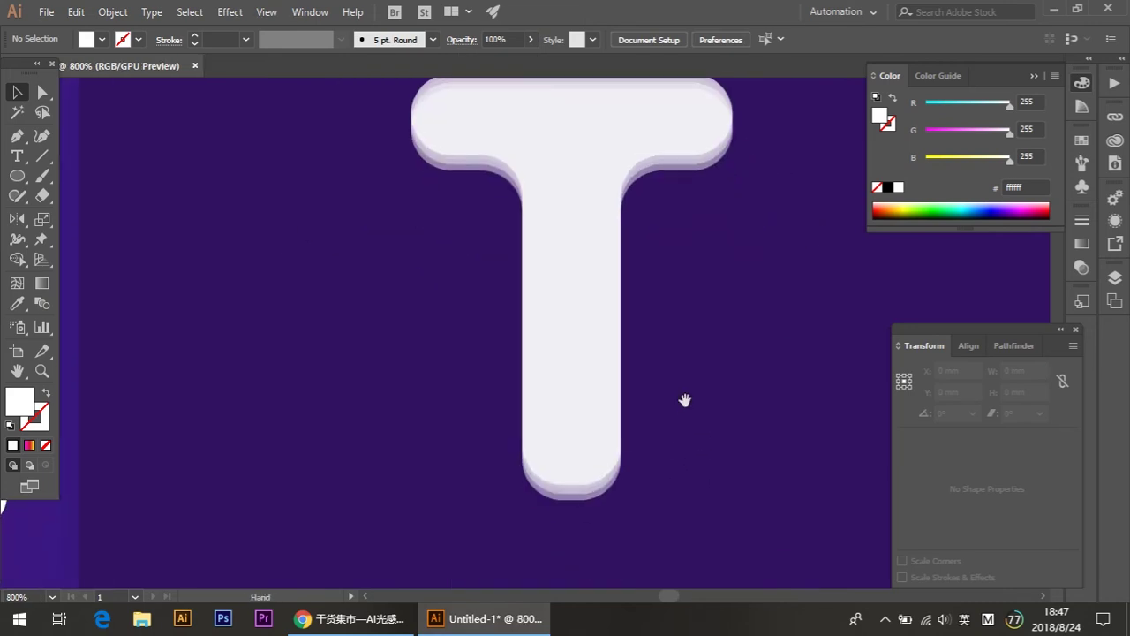
click(599, 496)
drag(594, 500, 594, 504)
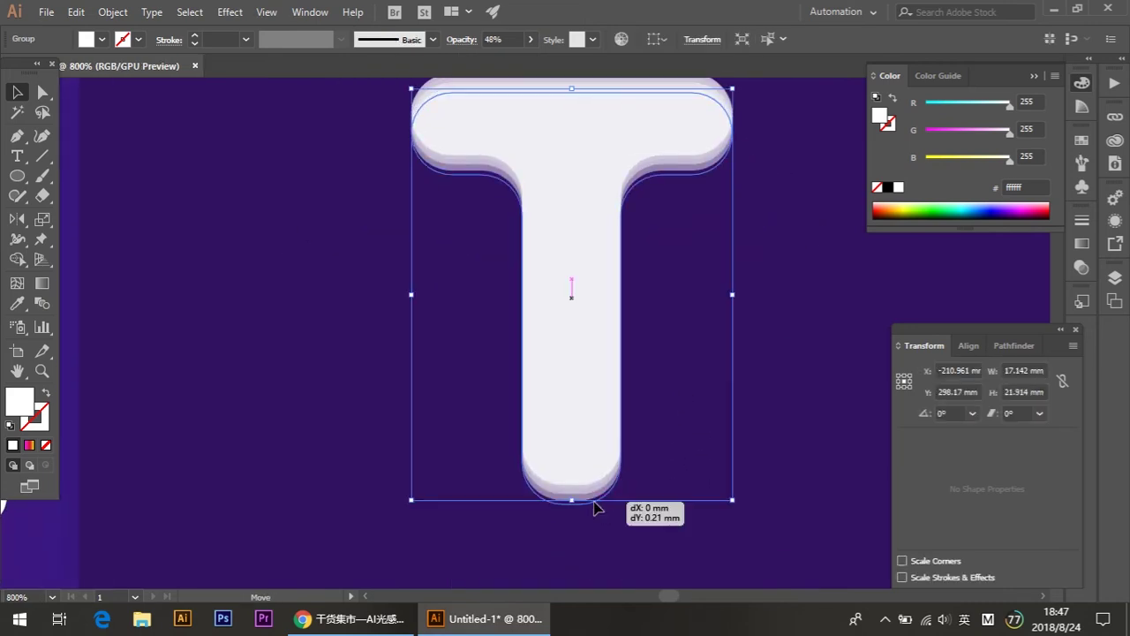
click(805, 349)
scroll(794, 320, up, 1)
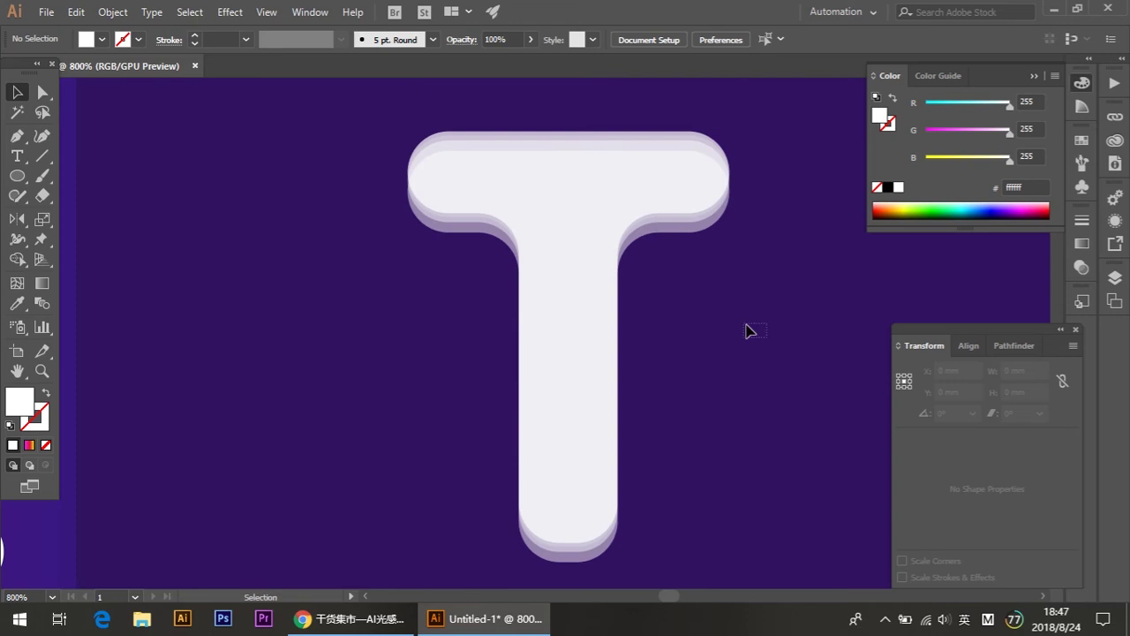
scroll(550, 250, up, 1)
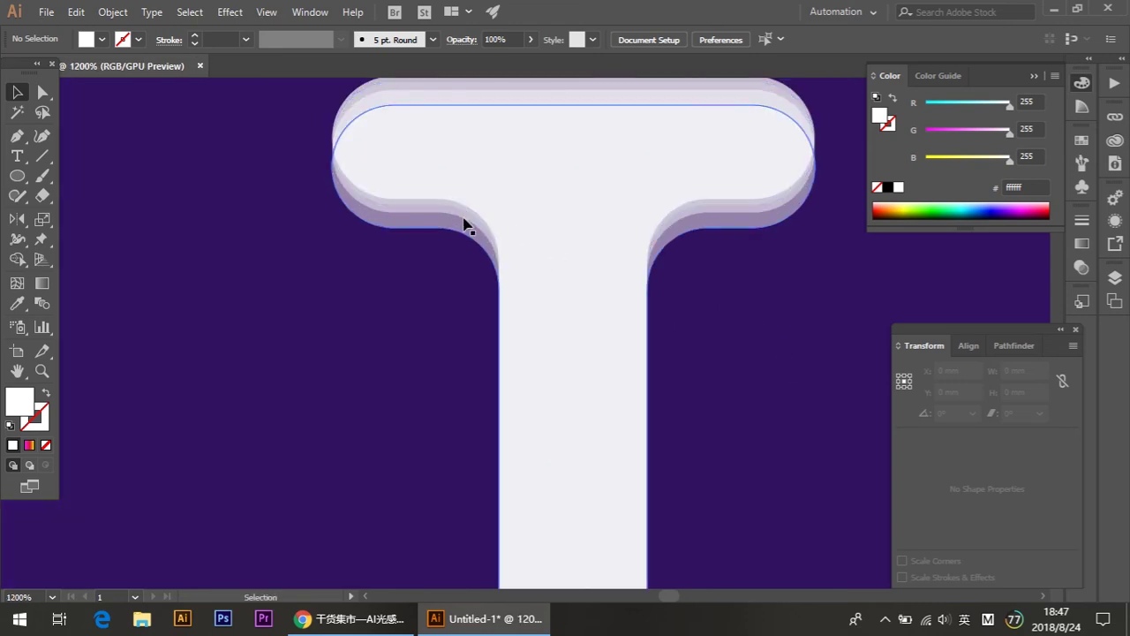
scroll(764, 352, down, 1)
scroll(765, 352, down, 1)
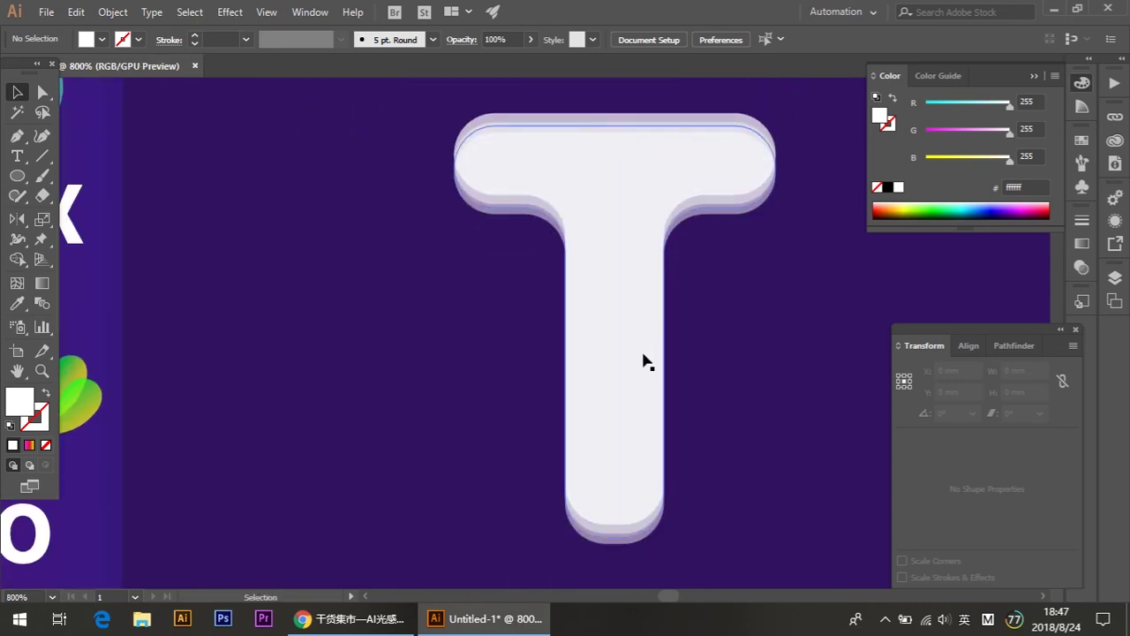
- Shift the front white T layer upward within the stack
click(646, 355)
click(766, 368)
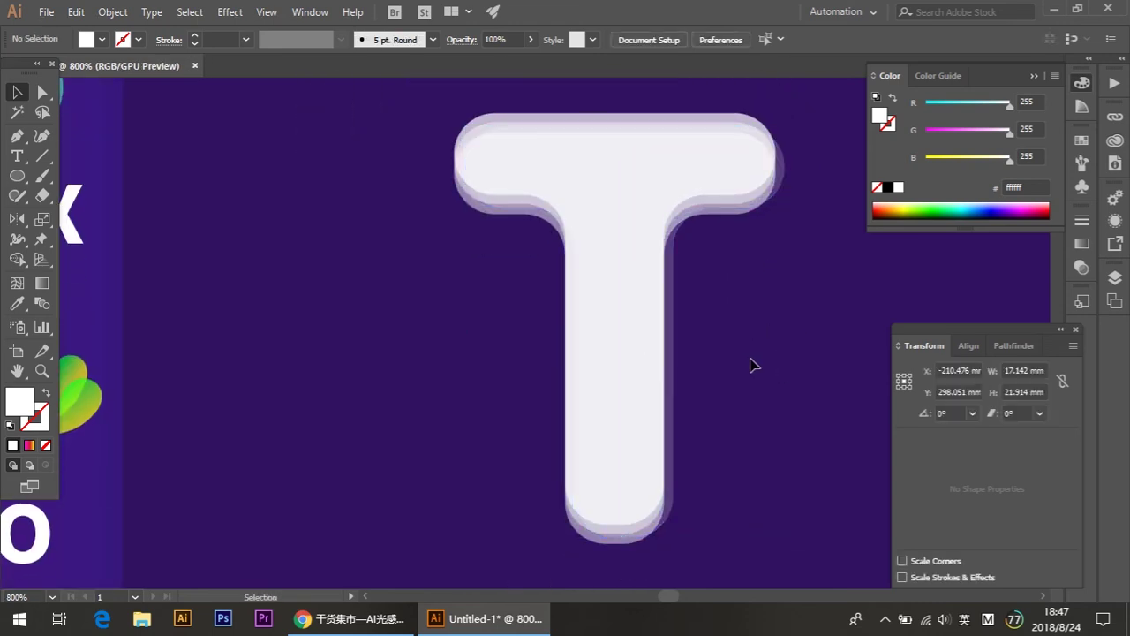
mouse_move(645, 380)
mouse_down()
mouse_move(654, 373)
mouse_move(625, 422)
mouse_move(638, 408)
mouse_up()
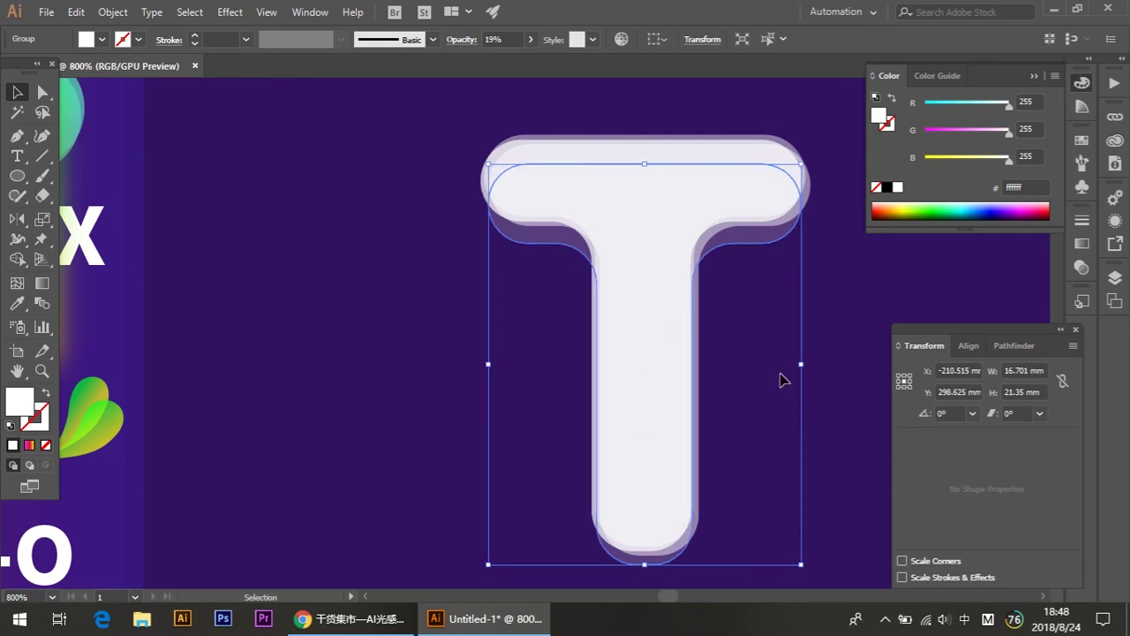
click(853, 285)
click(678, 184)
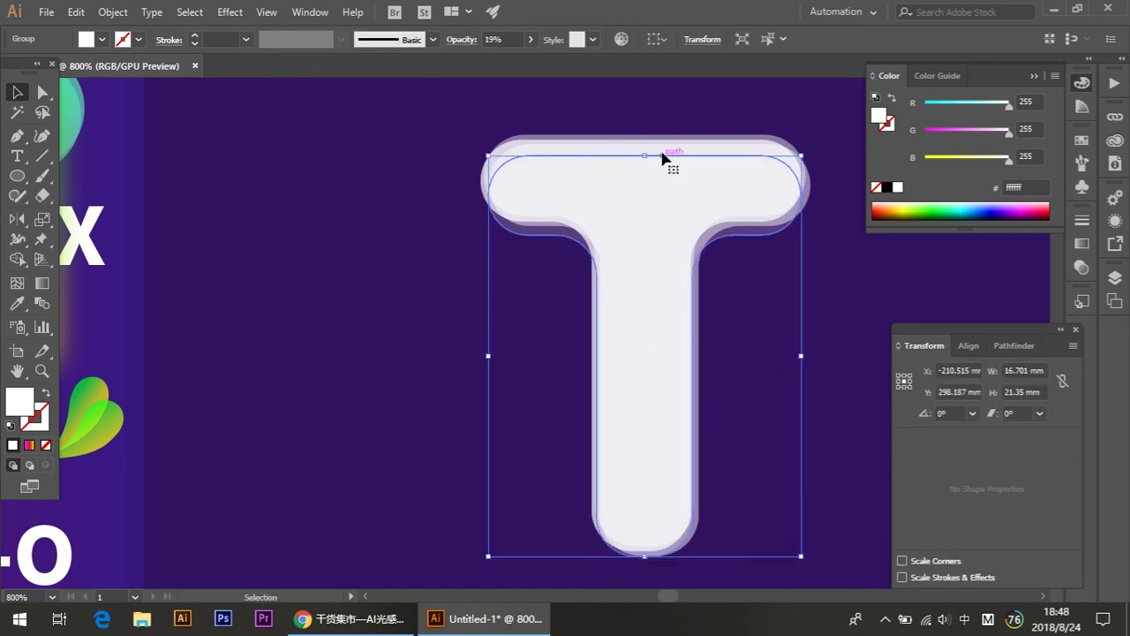
mouse_move(661, 153)
mouse_down()
mouse_move(656, 131)
mouse_move(695, 142)
mouse_move(684, 153)
mouse_up()
click(858, 260)
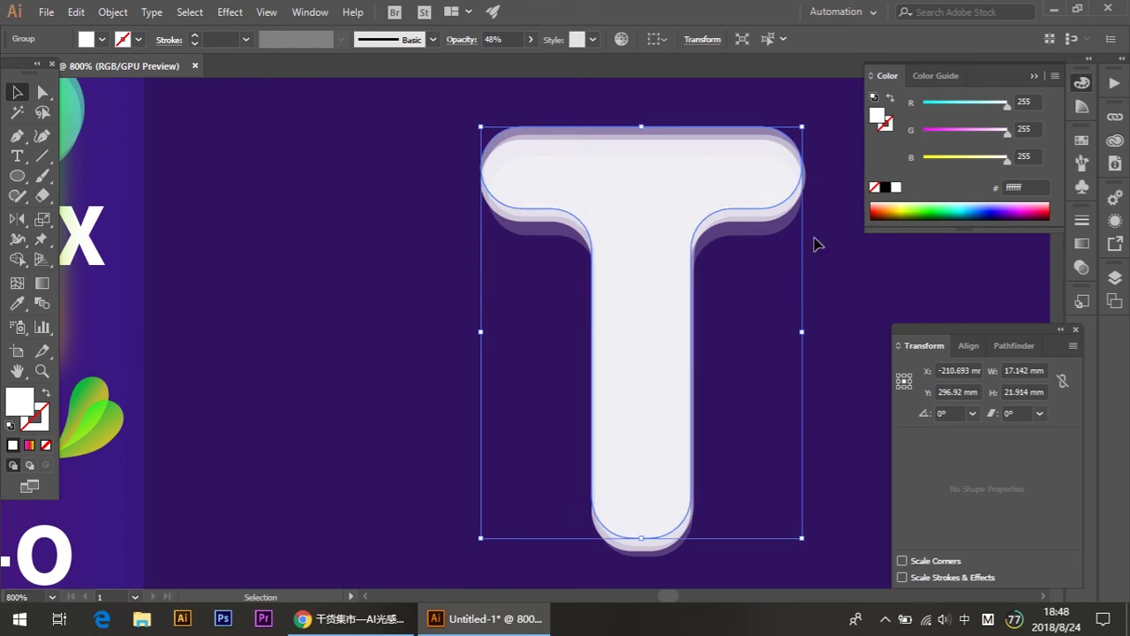
click(835, 260)
- Zoom in to nudge the front T layer up a few pixels, then reframe the T
scroll(539, 221, up, 1)
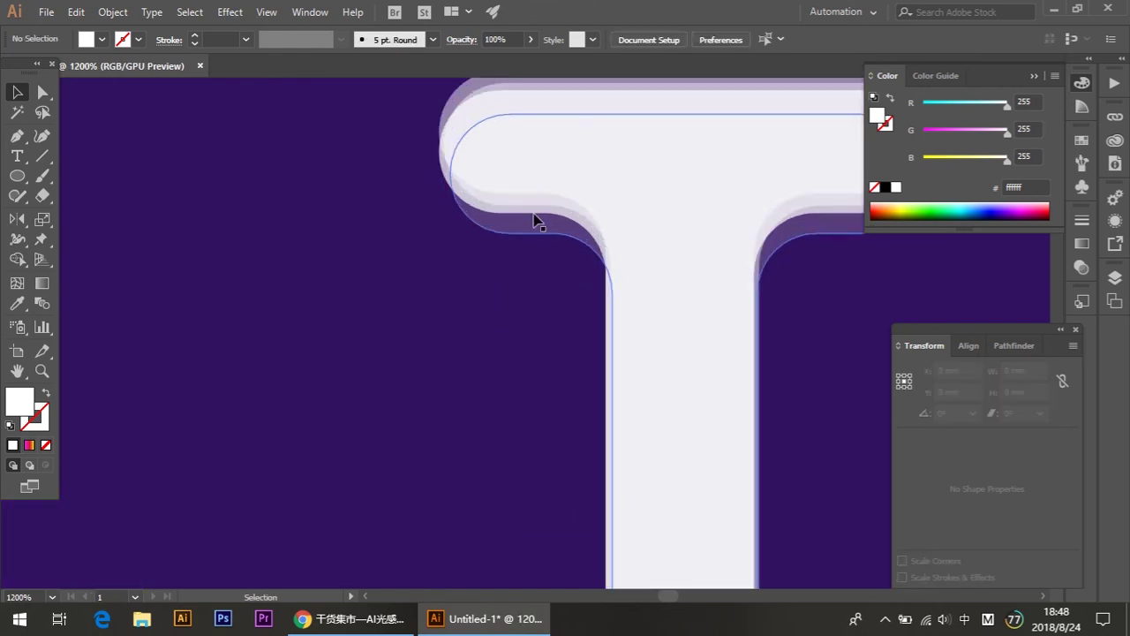
drag(453, 198, 449, 187)
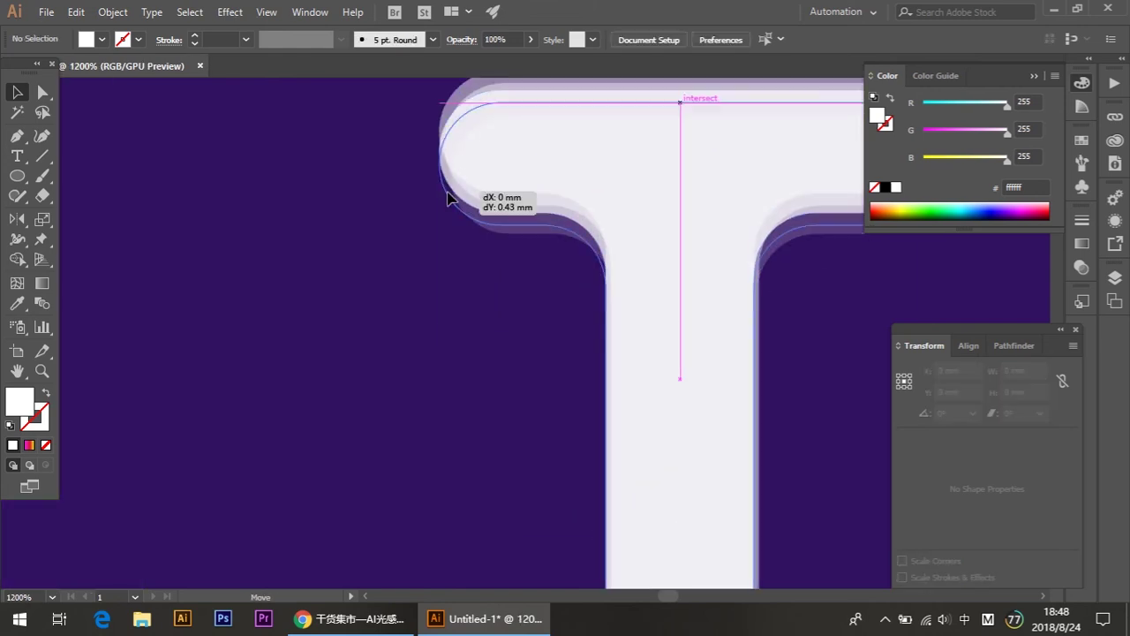
click(386, 334)
scroll(362, 348, down, 1)
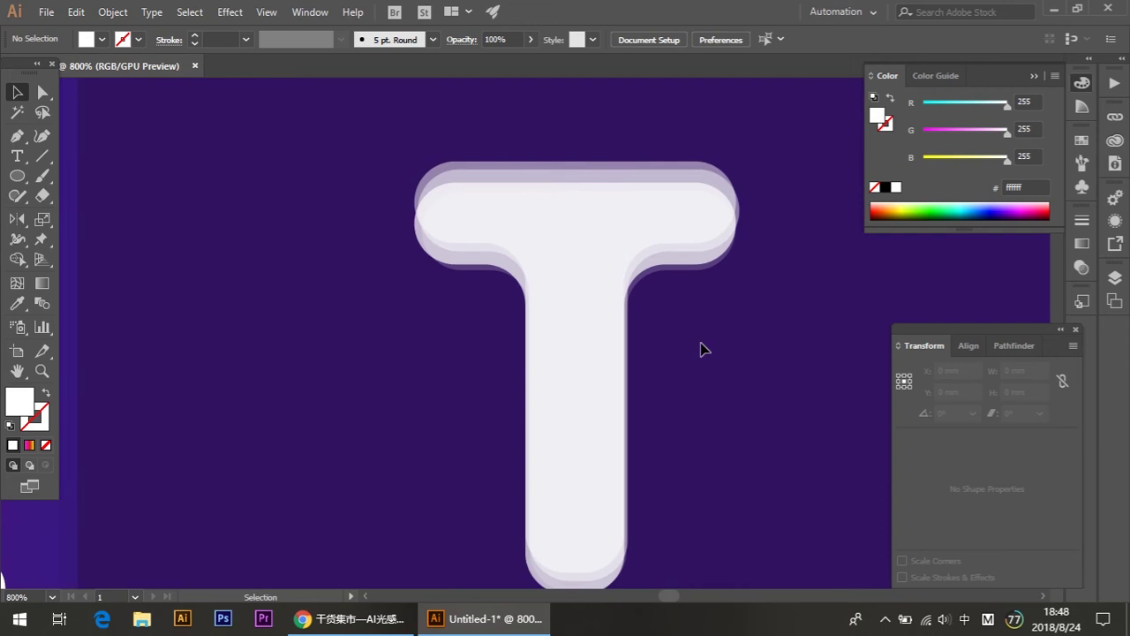
drag(752, 301, 782, 246)
scroll(751, 328, left, 1)
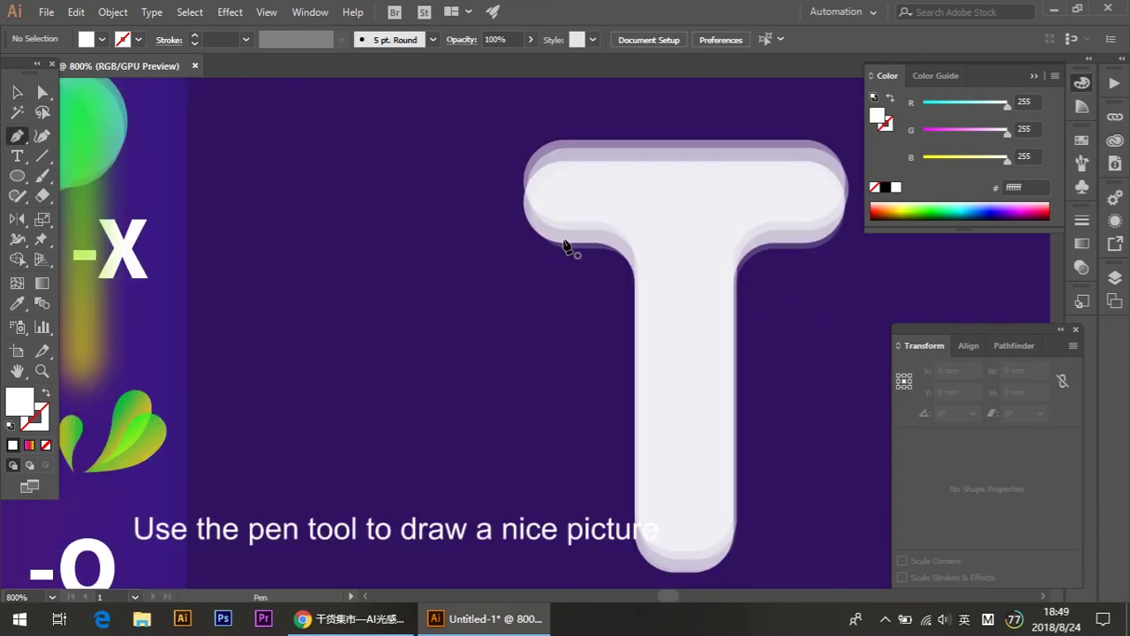
- Start a Pen path at the T's left shoulder, curving over the crossbar's right end and down the stem
click(563, 239)
mouse_move(613, 248)
mouse_down()
mouse_move(988, 321)
mouse_move(750, 288)
mouse_move(548, 323)
mouse_up()
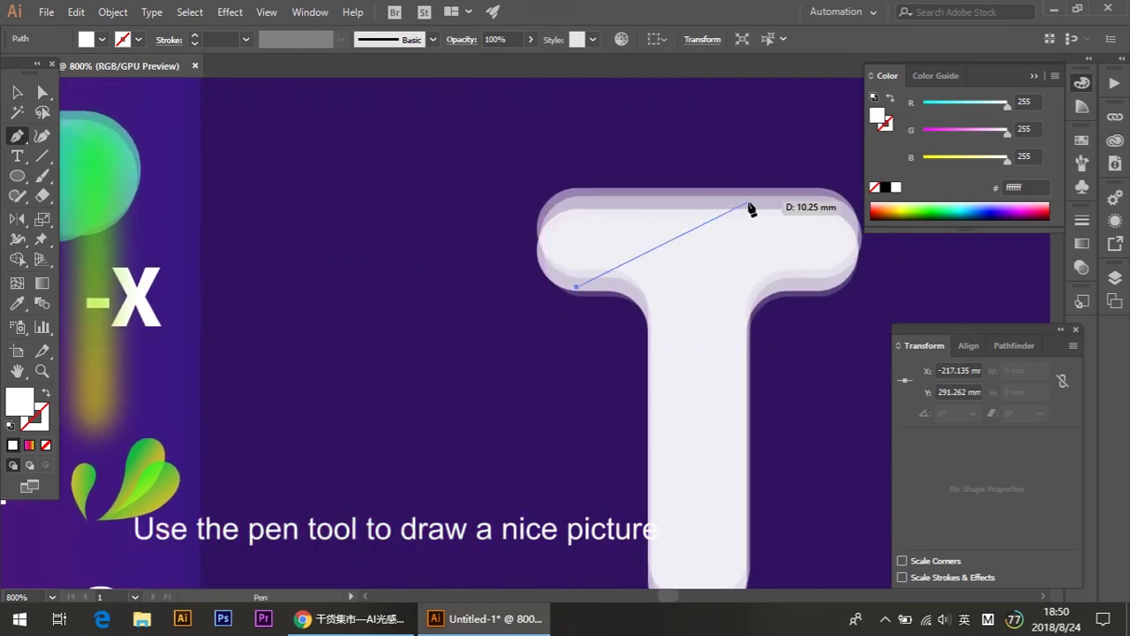
mouse_move(749, 219)
mouse_down()
mouse_move(782, 111)
mouse_move(729, 171)
mouse_move(747, 152)
mouse_move(774, 309)
mouse_move(796, 208)
mouse_up()
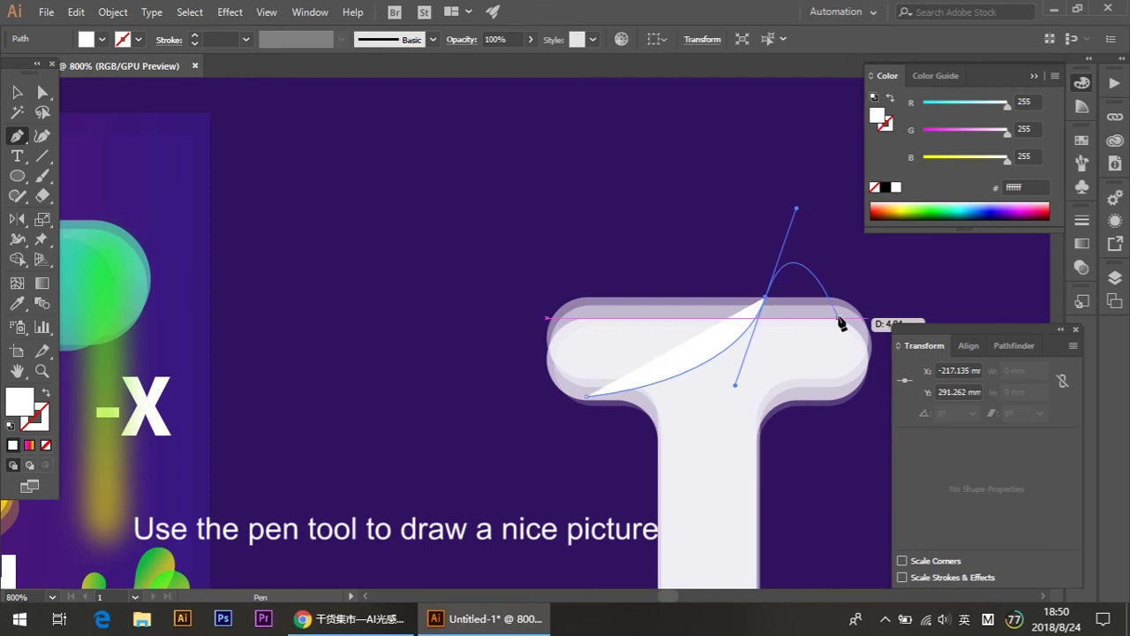
mouse_move(814, 381)
mouse_down()
mouse_move(675, 477)
mouse_move(646, 467)
mouse_move(703, 482)
mouse_move(646, 485)
mouse_up()
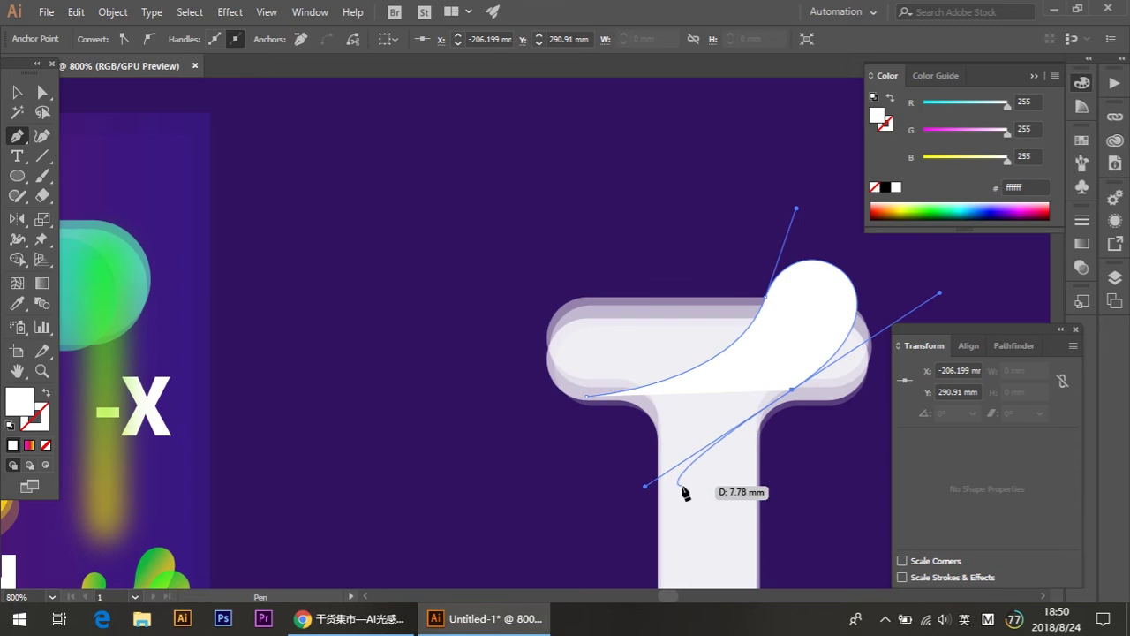
drag(729, 552, 754, 574)
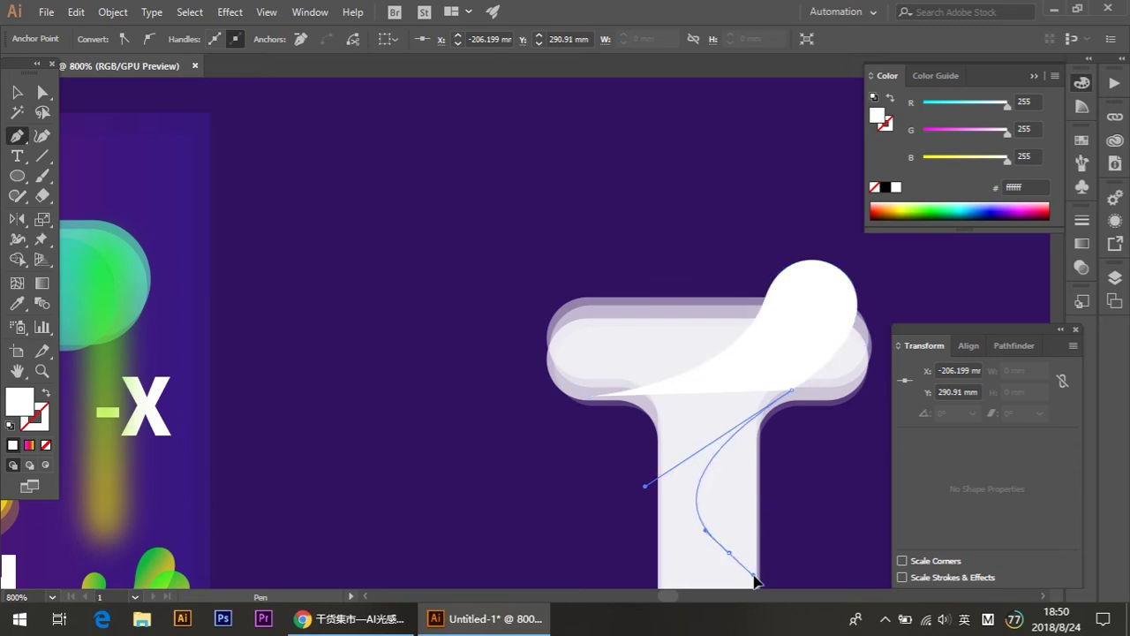
mouse_move(816, 500)
mouse_down()
mouse_move(841, 433)
mouse_move(849, 351)
mouse_up()
mouse_move(803, 402)
mouse_down()
mouse_move(793, 446)
mouse_move(768, 458)
mouse_up()
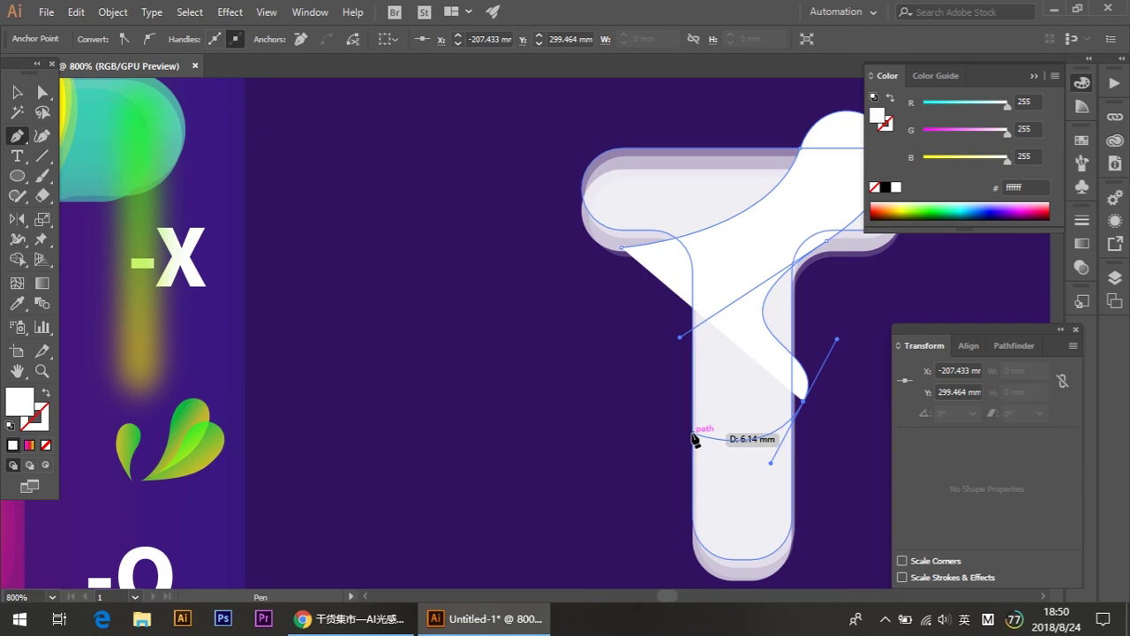
- Add points up the stem's left edge, close the path, and curve its left edge
drag(697, 452, 681, 543)
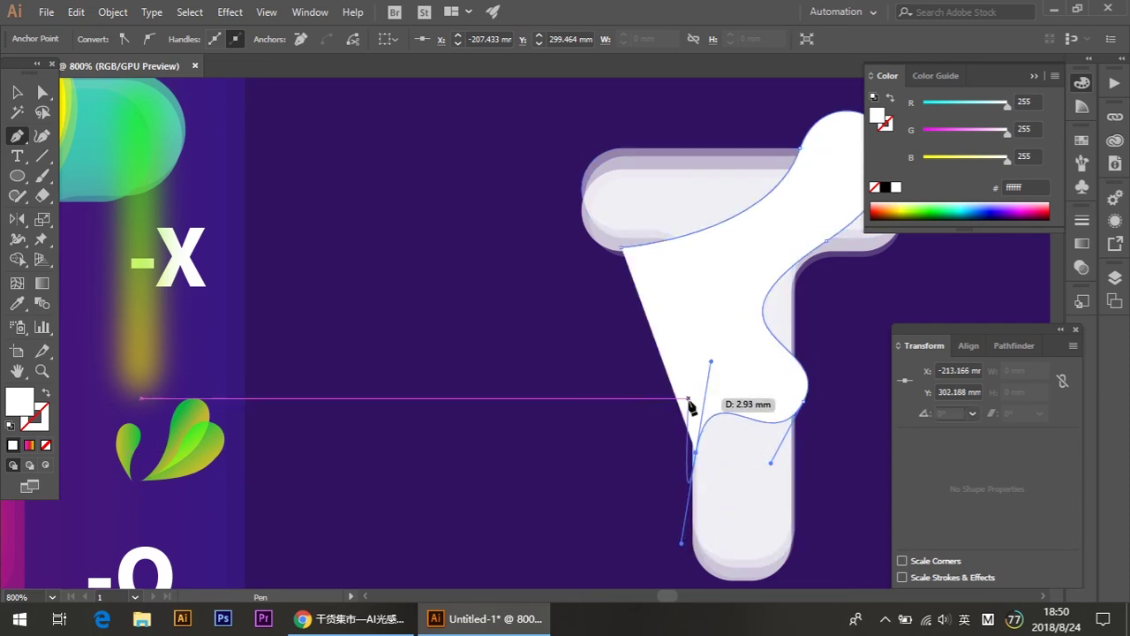
click(696, 452)
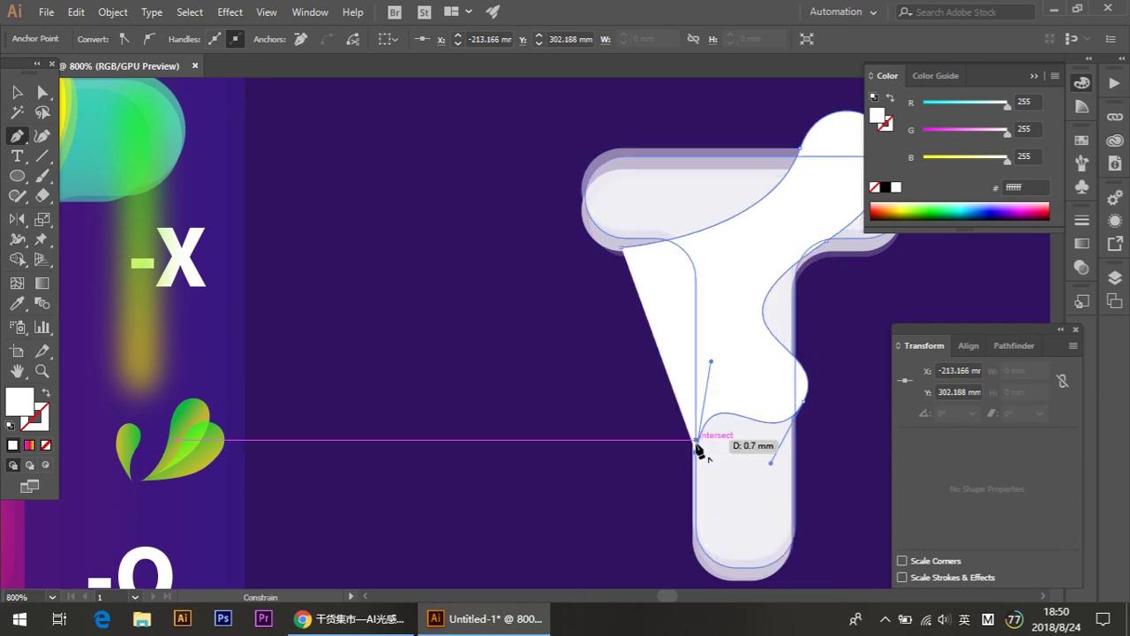
click(709, 289)
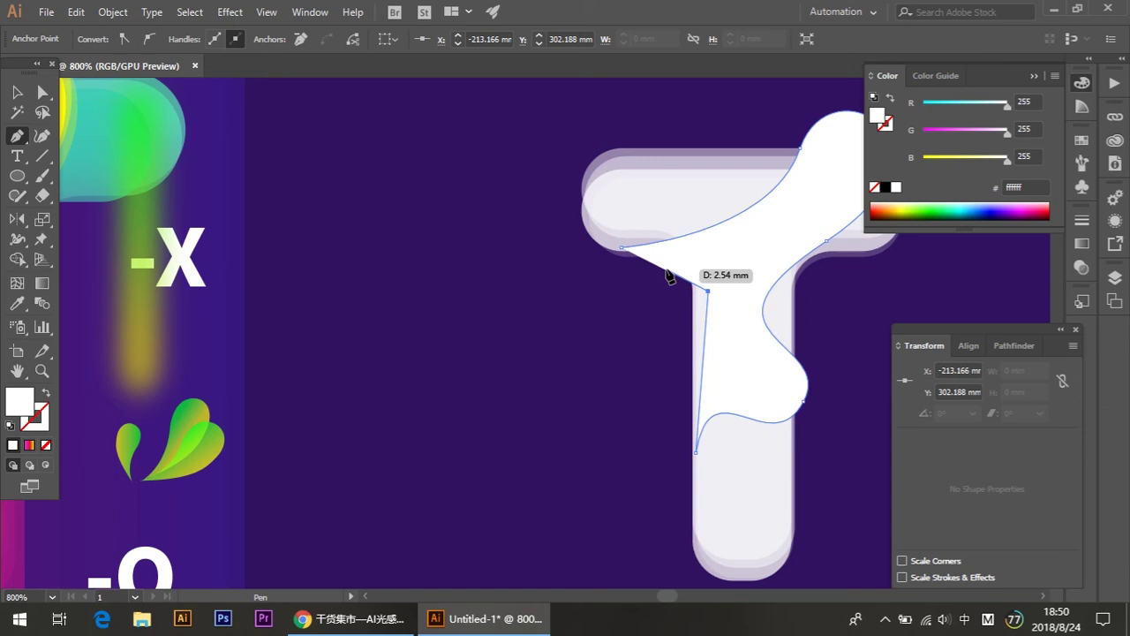
click(623, 247)
drag(708, 290, 701, 315)
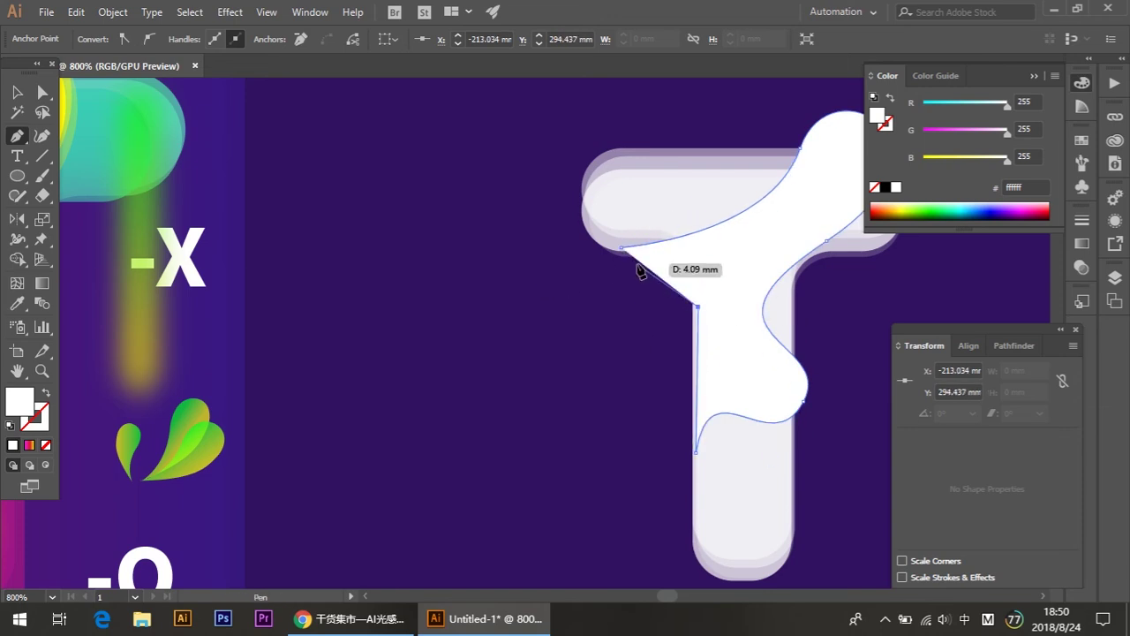
mouse_move(701, 316)
mouse_down()
mouse_move(603, 253)
mouse_move(569, 256)
mouse_up()
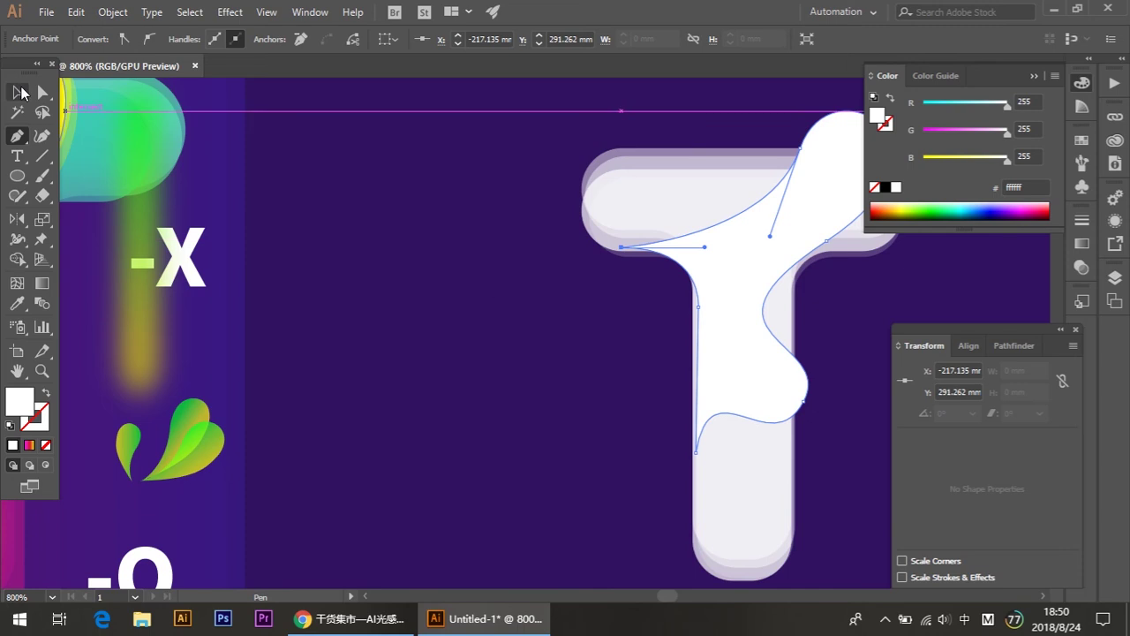
- Select the white blob and lower its opacity to 59%
click(18, 88)
click(515, 268)
drag(515, 267, 353, 268)
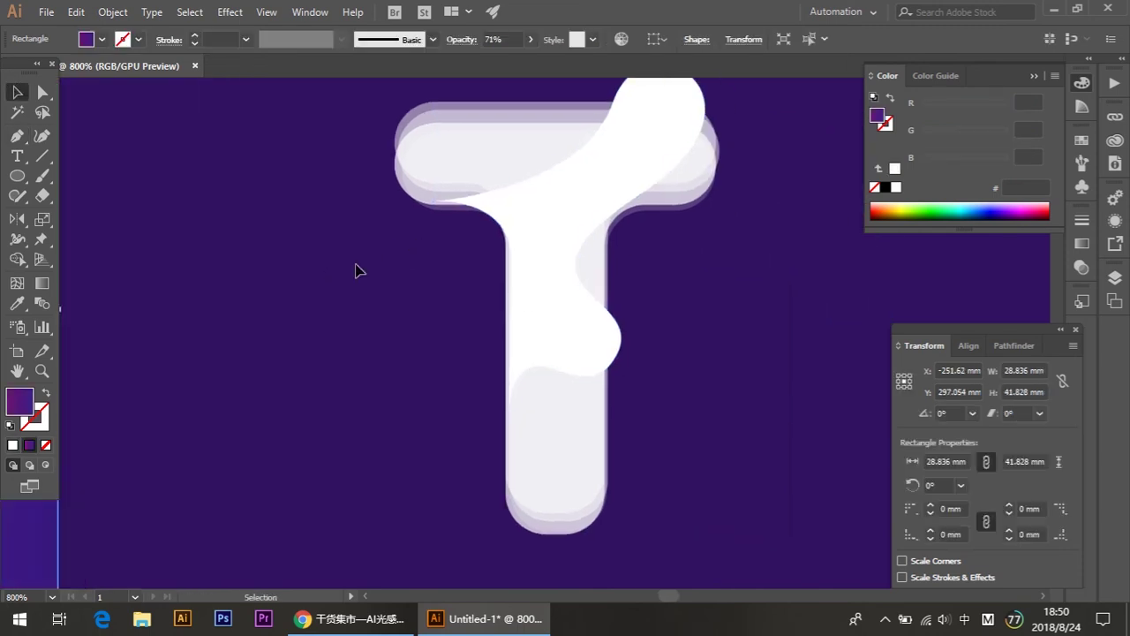
drag(520, 298, 514, 302)
click(732, 265)
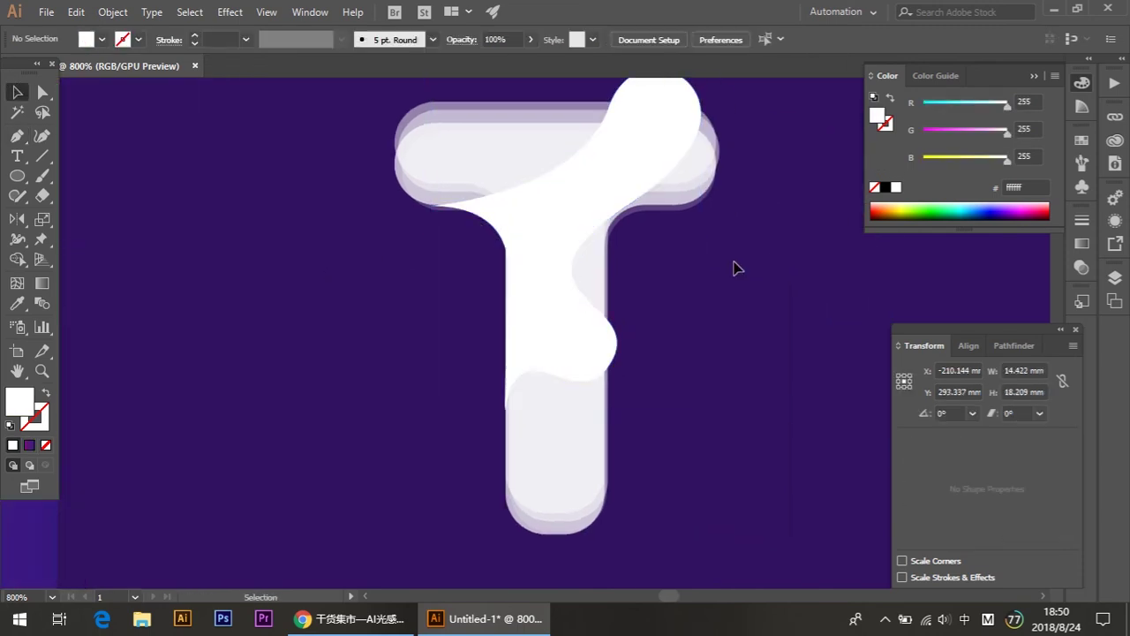
click(568, 269)
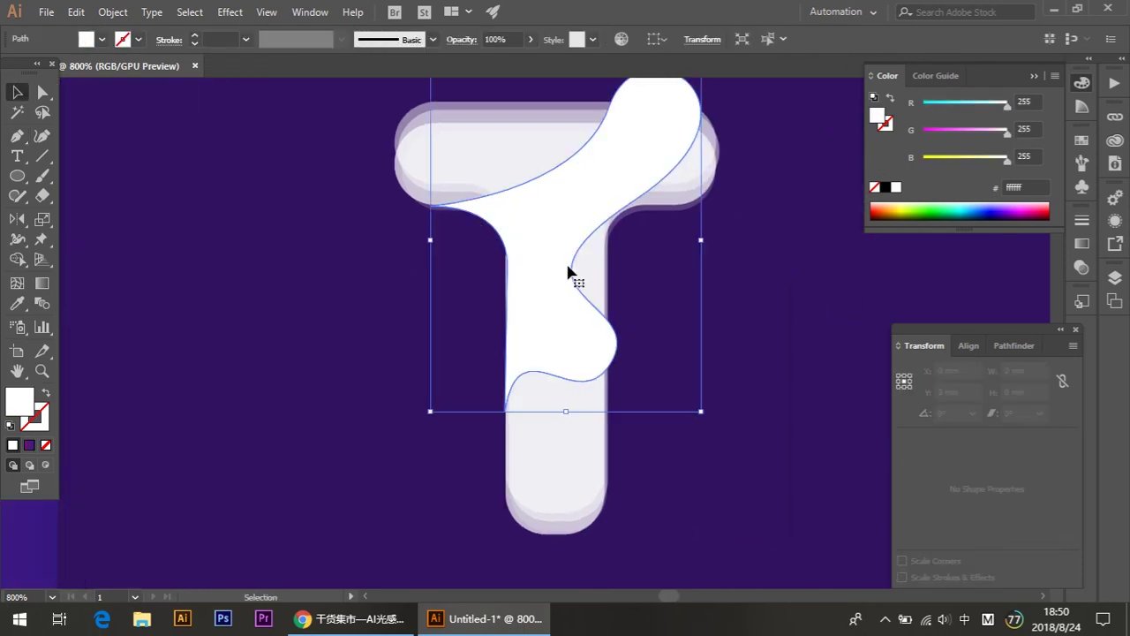
click(529, 40)
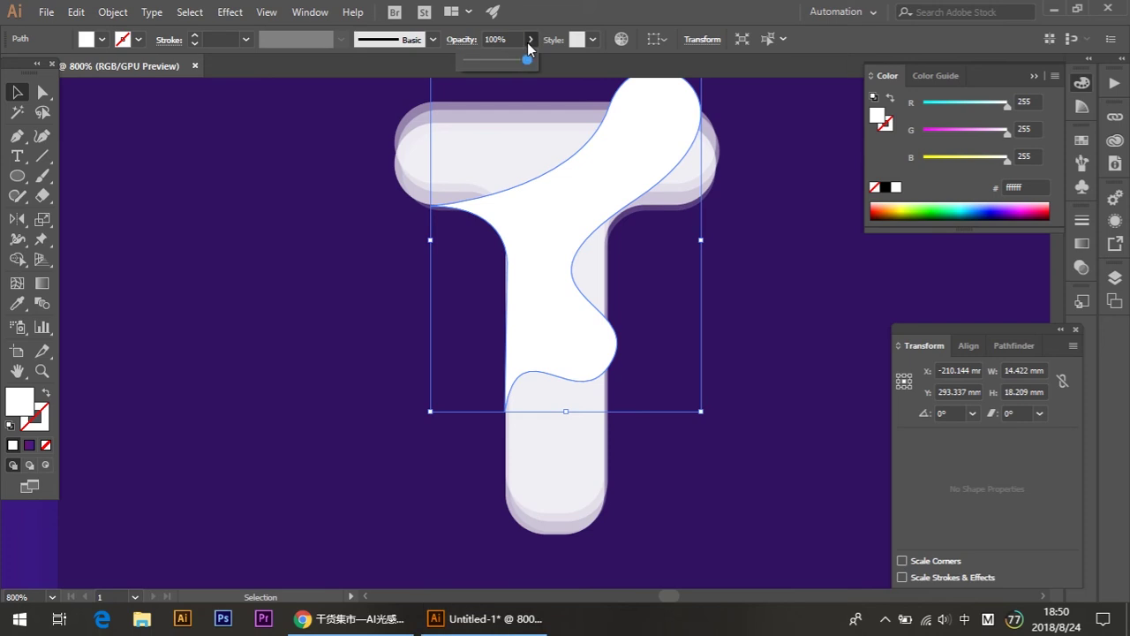
drag(512, 61, 503, 64)
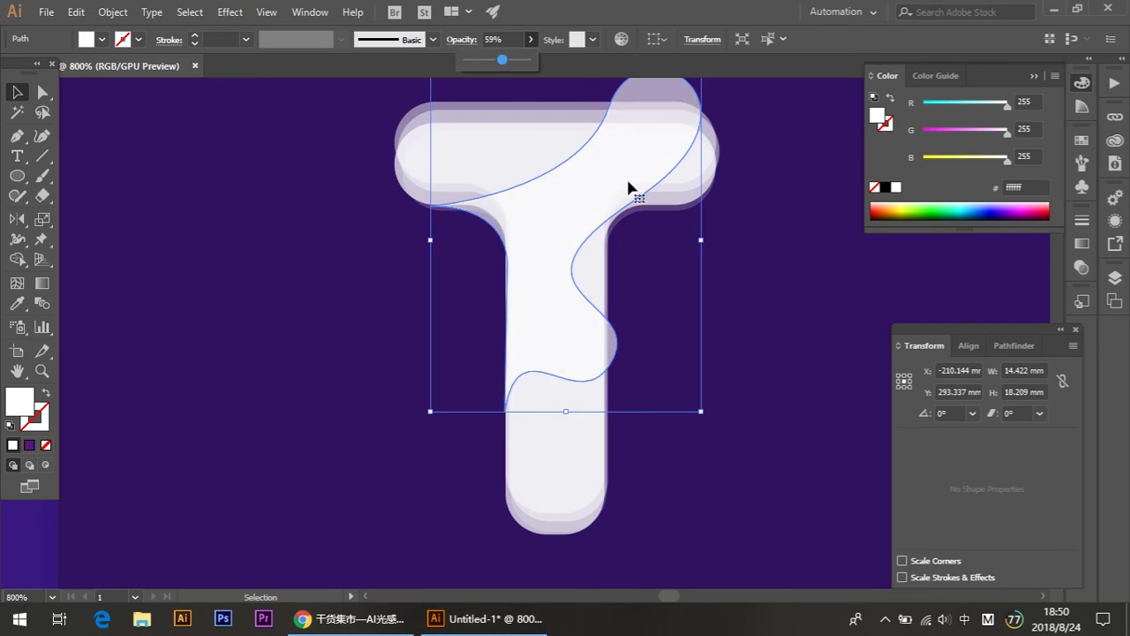
- Reposition the blob and shrink it to about 13 by 17 mm, moving it up and right
drag(628, 187, 627, 198)
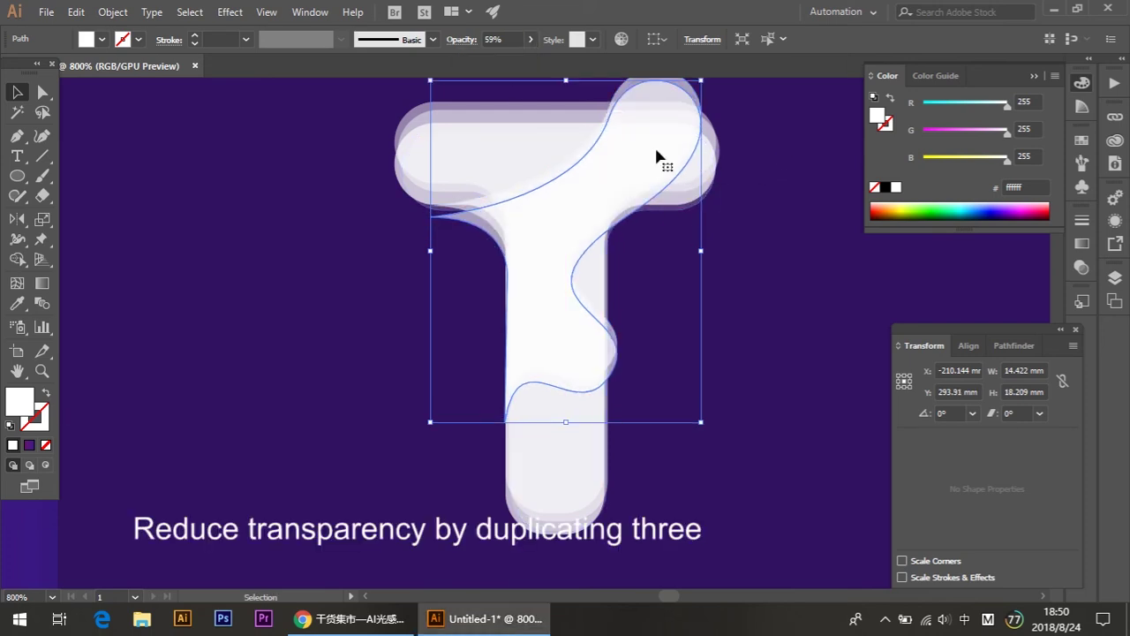
drag(626, 162, 627, 151)
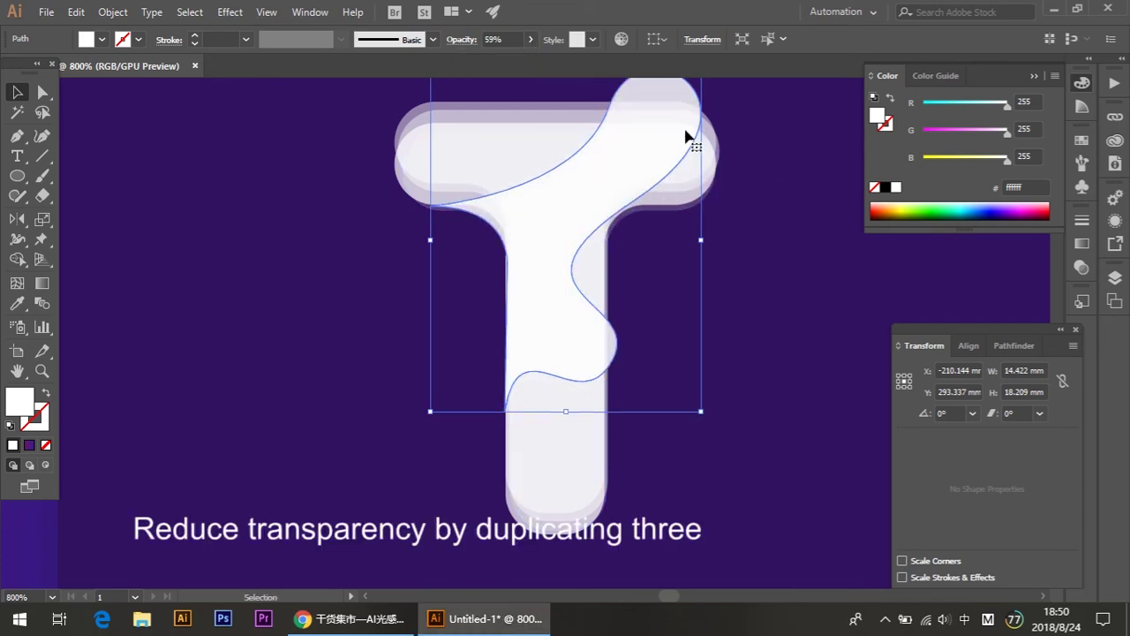
scroll(692, 137, up, 1)
drag(706, 114, 683, 121)
drag(610, 247, 622, 226)
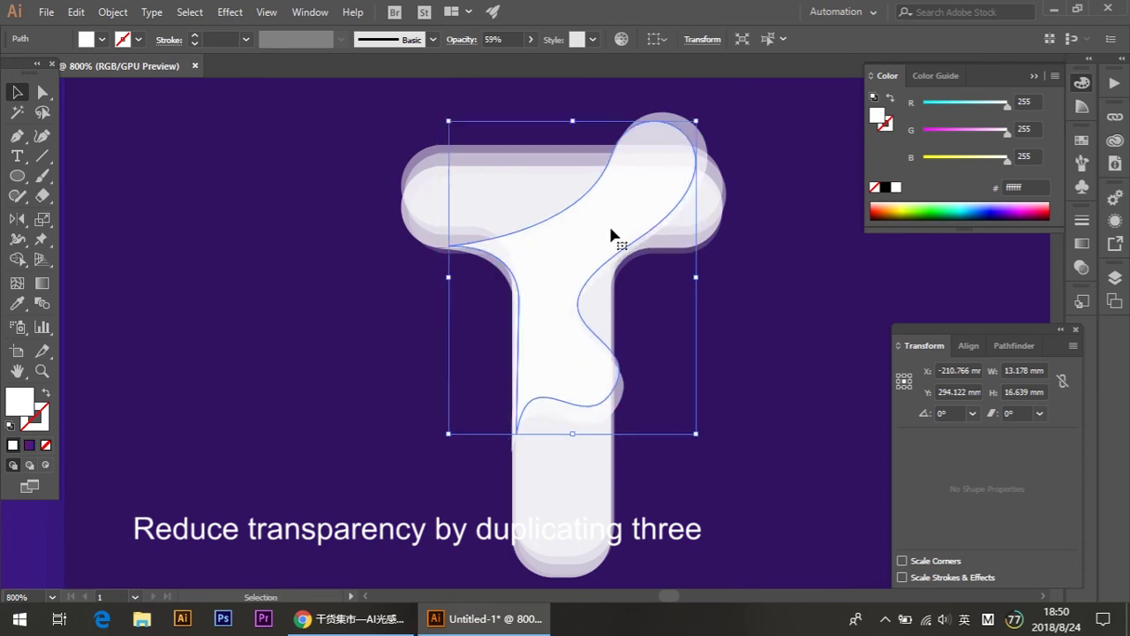
click(803, 258)
- Shrink the blob slightly more, keeping proportions, and reselect it
click(570, 303)
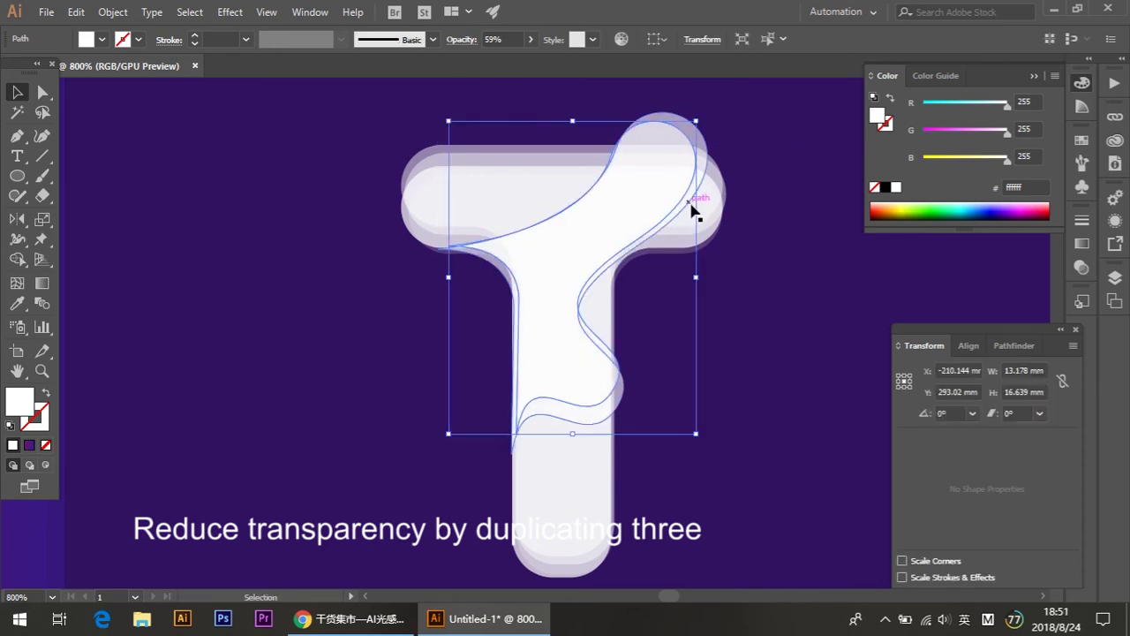
key(a)
key(v)
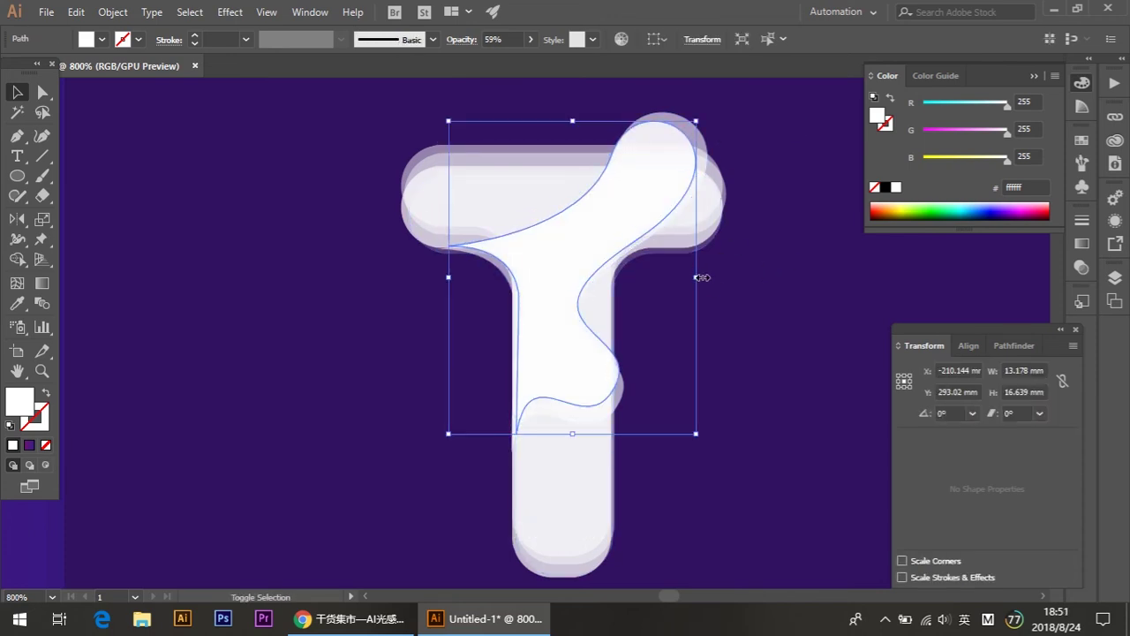
drag(702, 277, 682, 277)
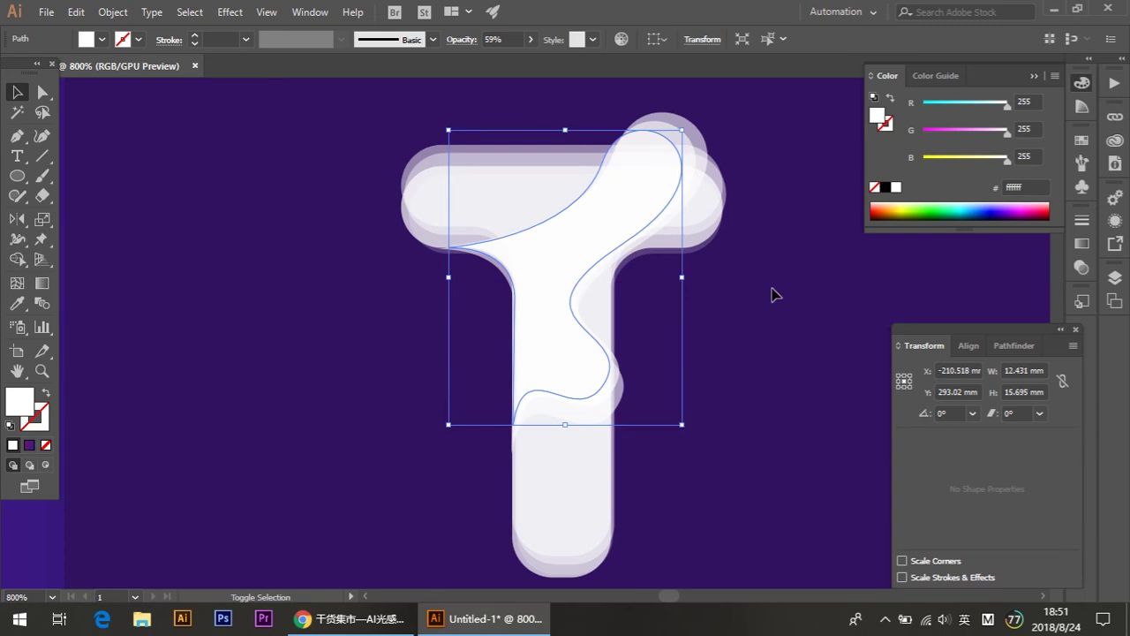
click(781, 349)
click(666, 179)
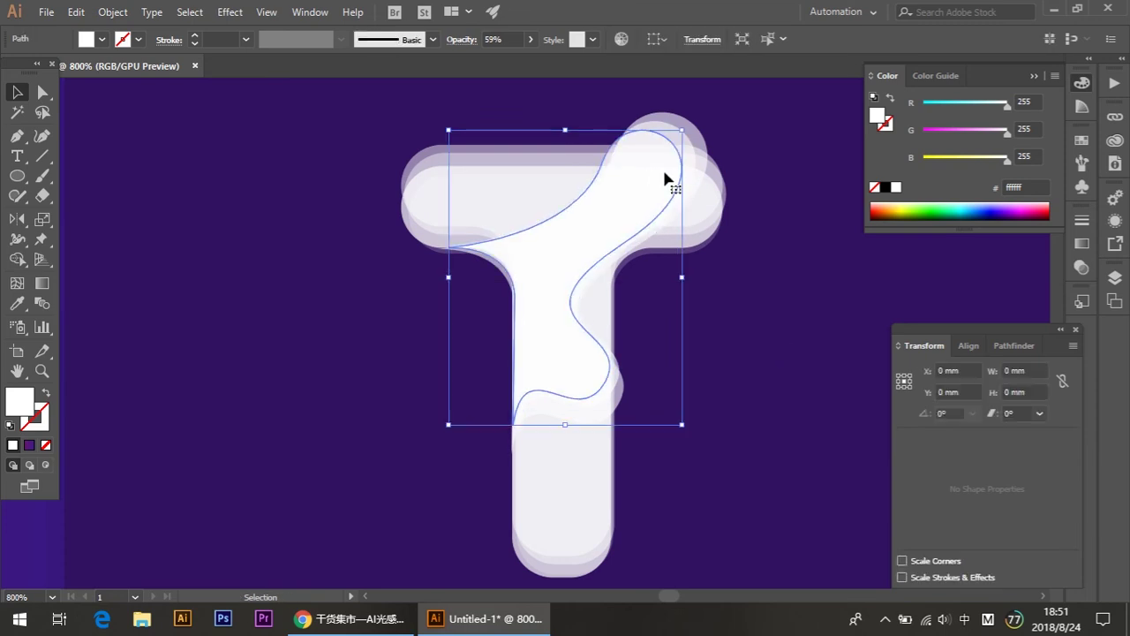
- Apply a linear gradient fill to the grouped T shape
click(771, 222)
click(568, 540)
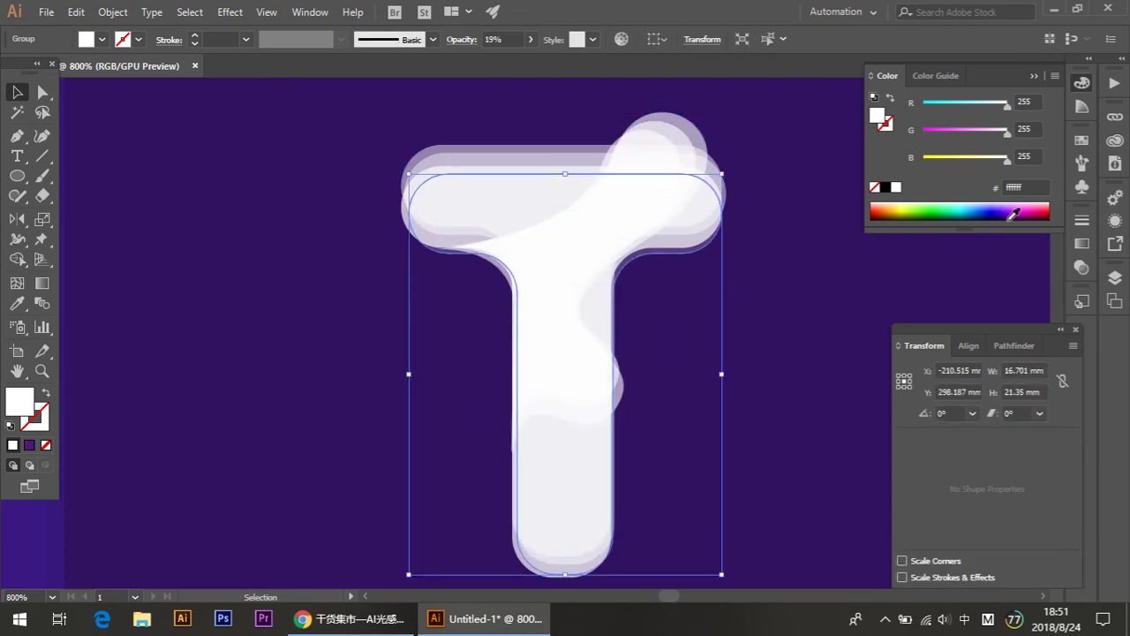
click(1083, 222)
click(937, 213)
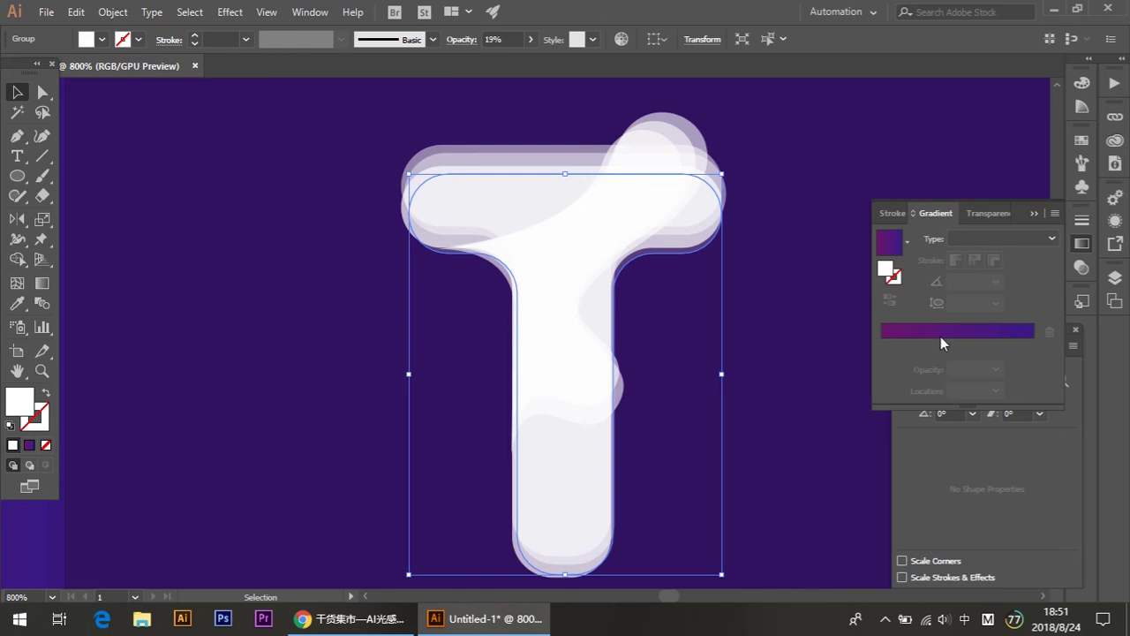
click(936, 333)
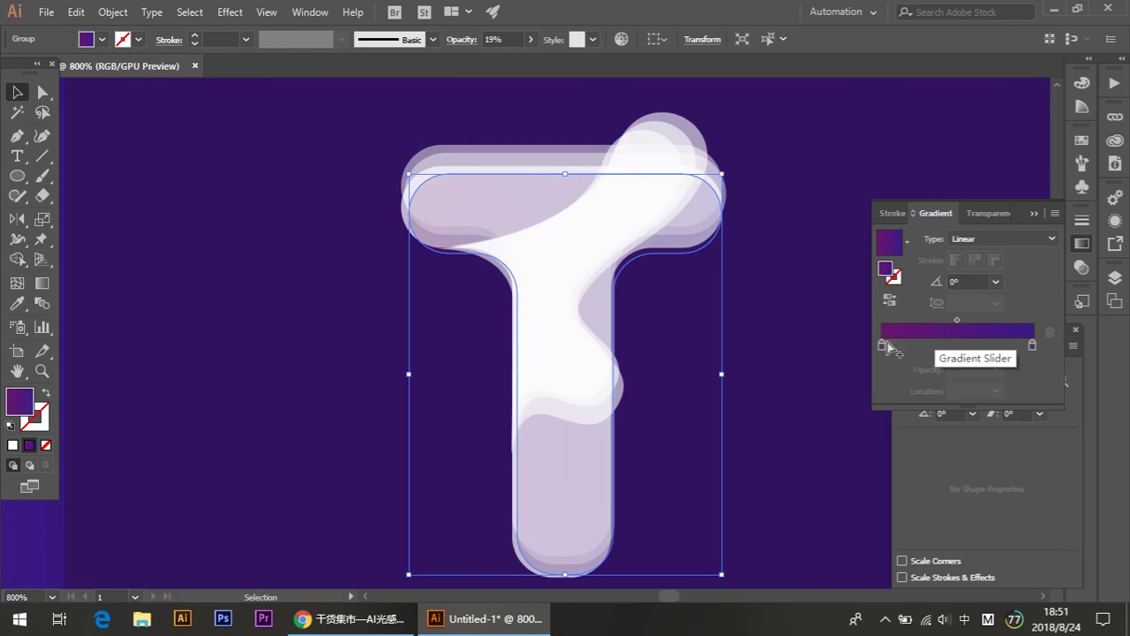
- Set the gradient stops to light blue #25bdde on the left and magenta #b10c8e on the right
double_click(884, 343)
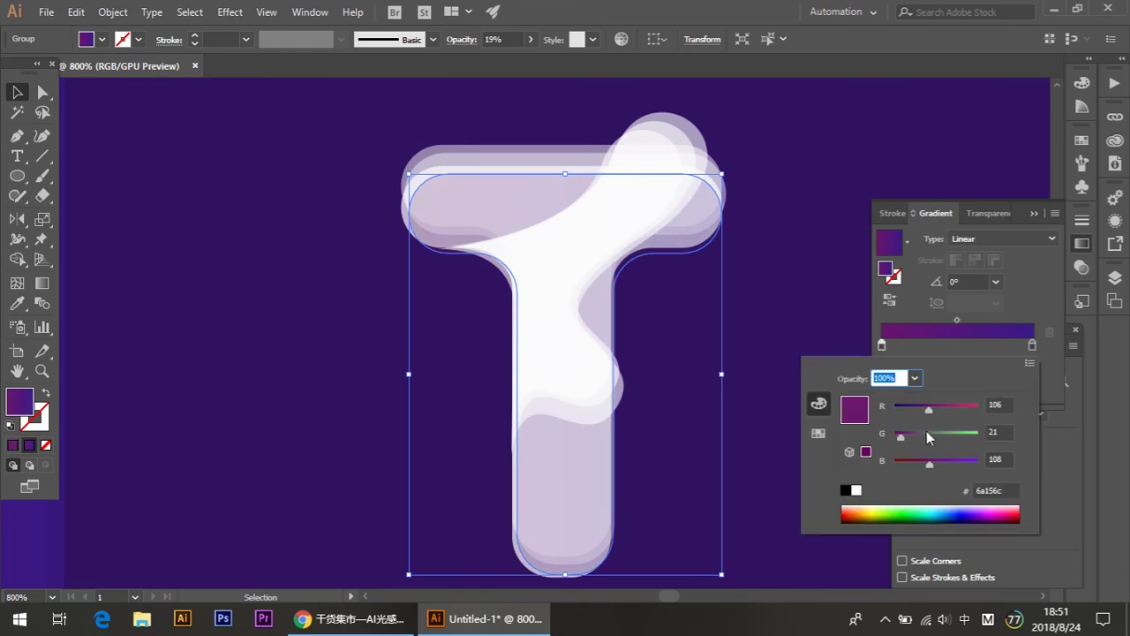
mouse_move(926, 431)
mouse_down()
mouse_move(957, 432)
mouse_move(915, 408)
mouse_up()
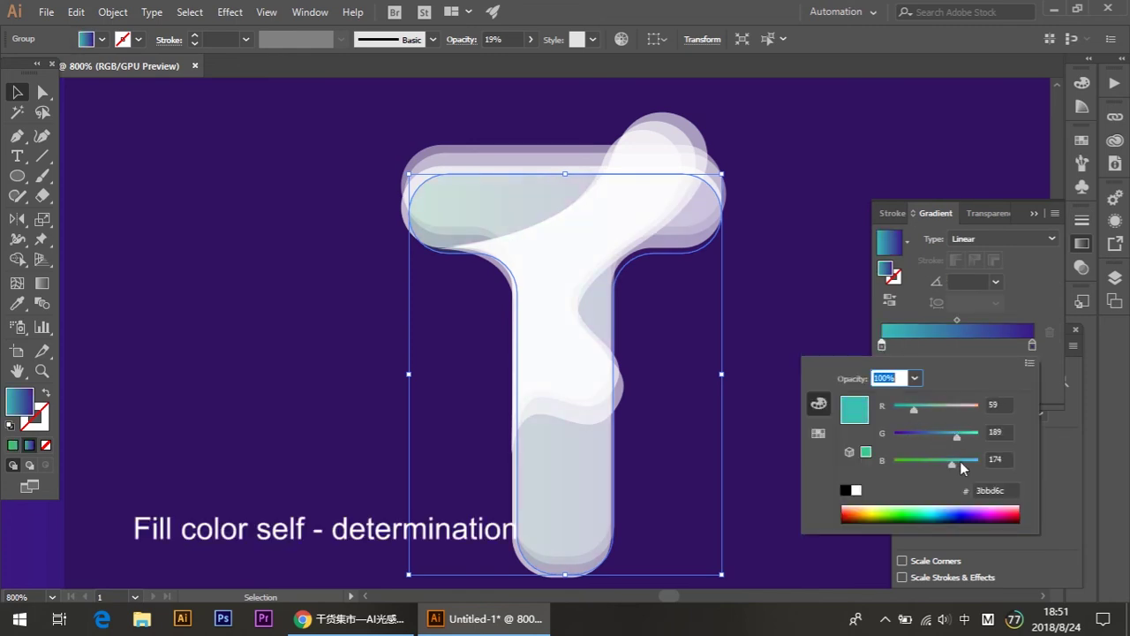
drag(959, 461, 969, 461)
double_click(1032, 344)
mouse_move(936, 402)
mouse_down()
mouse_move(928, 407)
mouse_move(953, 415)
mouse_up()
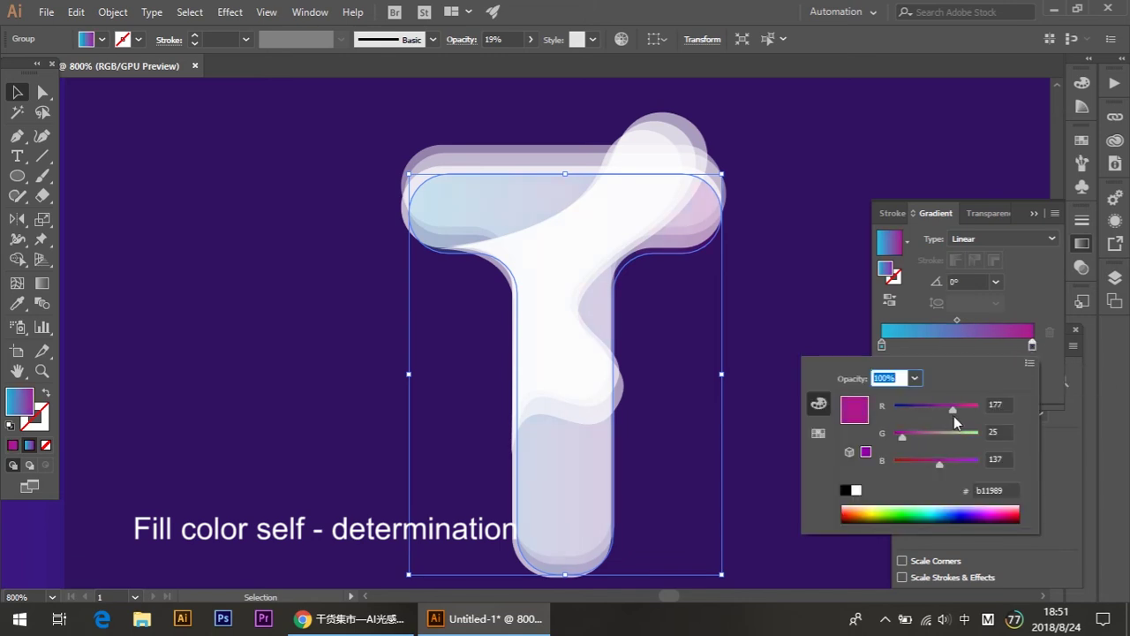
drag(939, 460, 942, 460)
mouse_move(925, 436)
mouse_down()
mouse_move(897, 436)
mouse_move(943, 463)
mouse_up()
key(Escape)
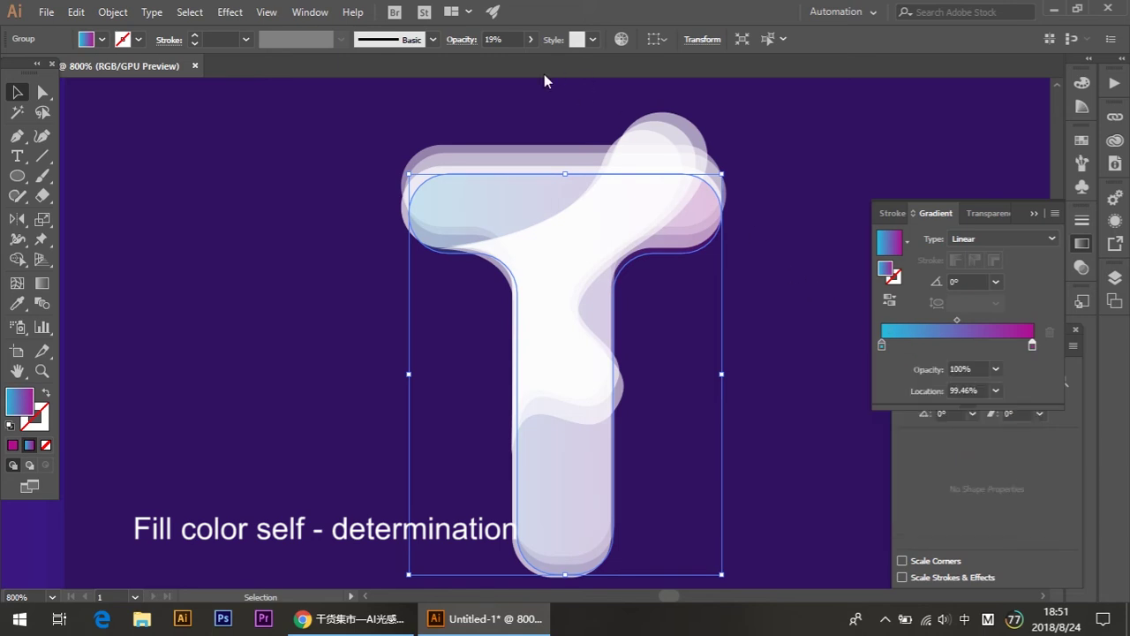
- Apply the blue-to-magenta gradient to the remaining T layers
click(409, 187)
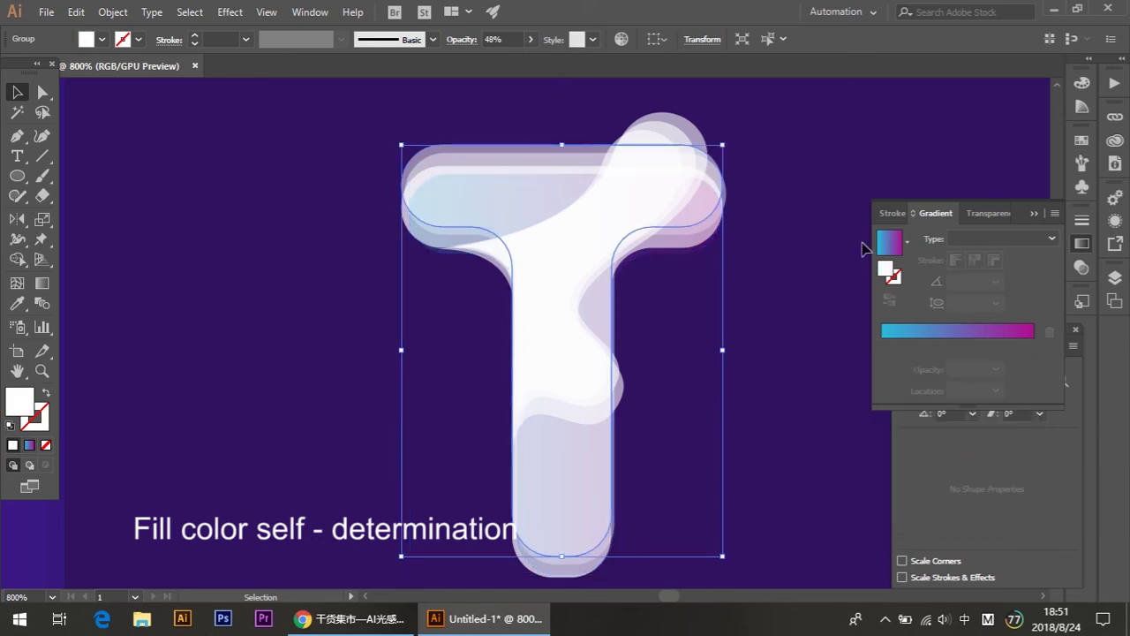
click(971, 330)
click(556, 209)
click(755, 196)
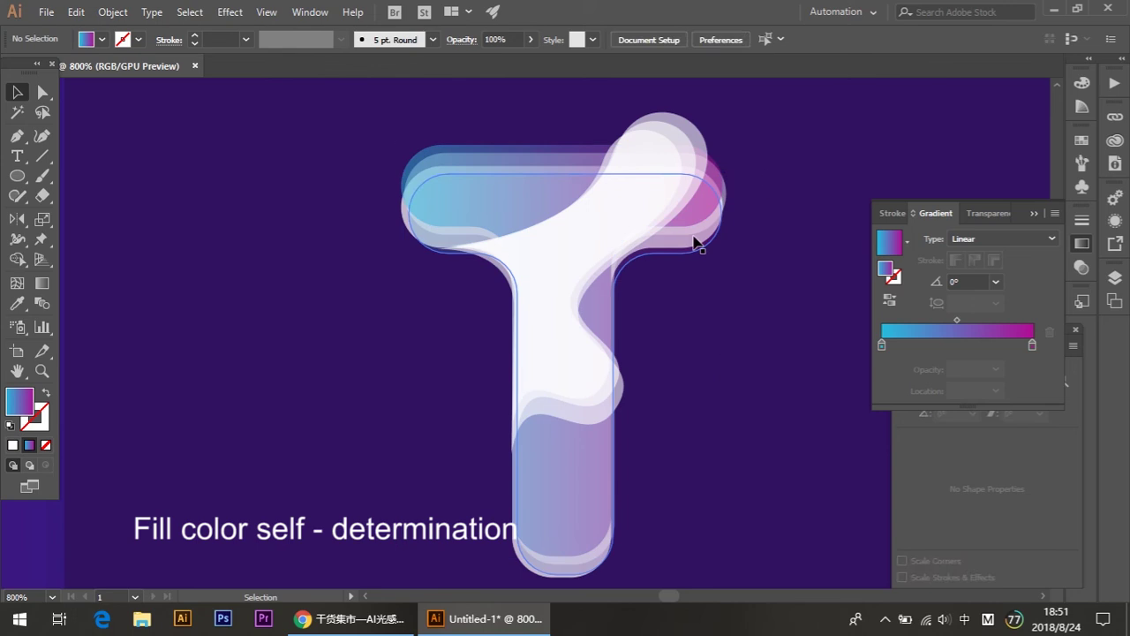
click(698, 243)
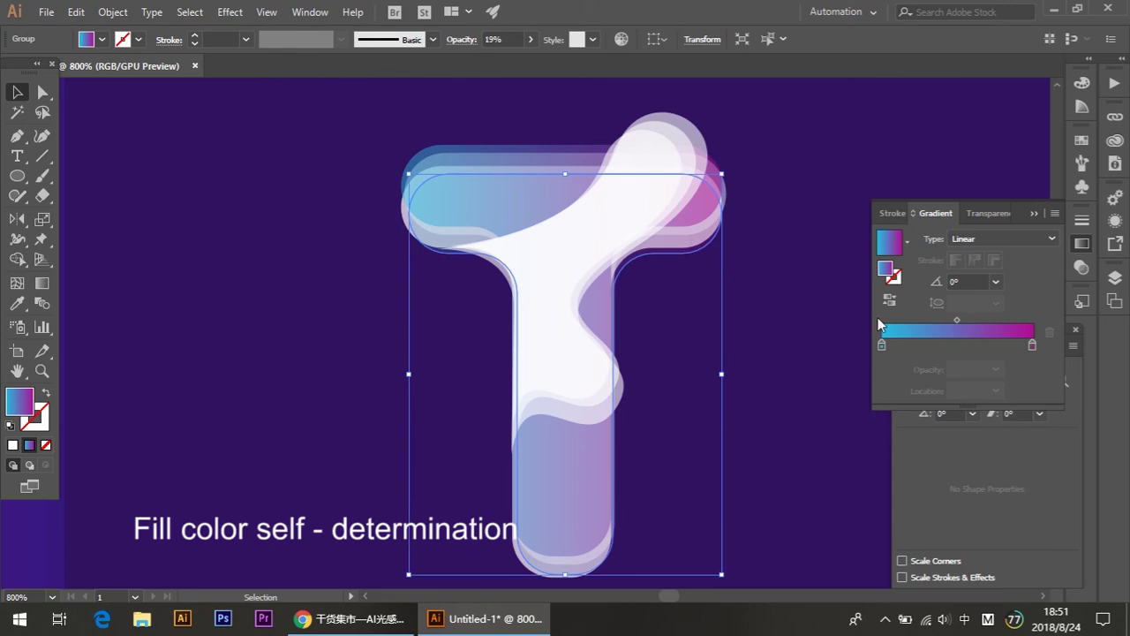
shift+click(710, 232)
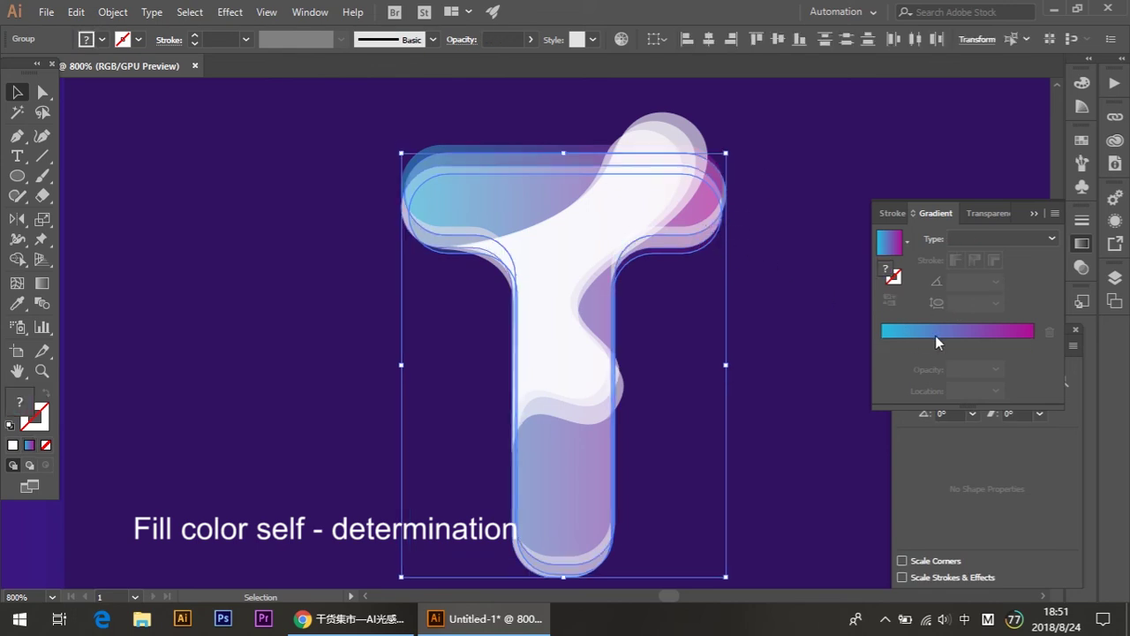
click(935, 334)
click(815, 220)
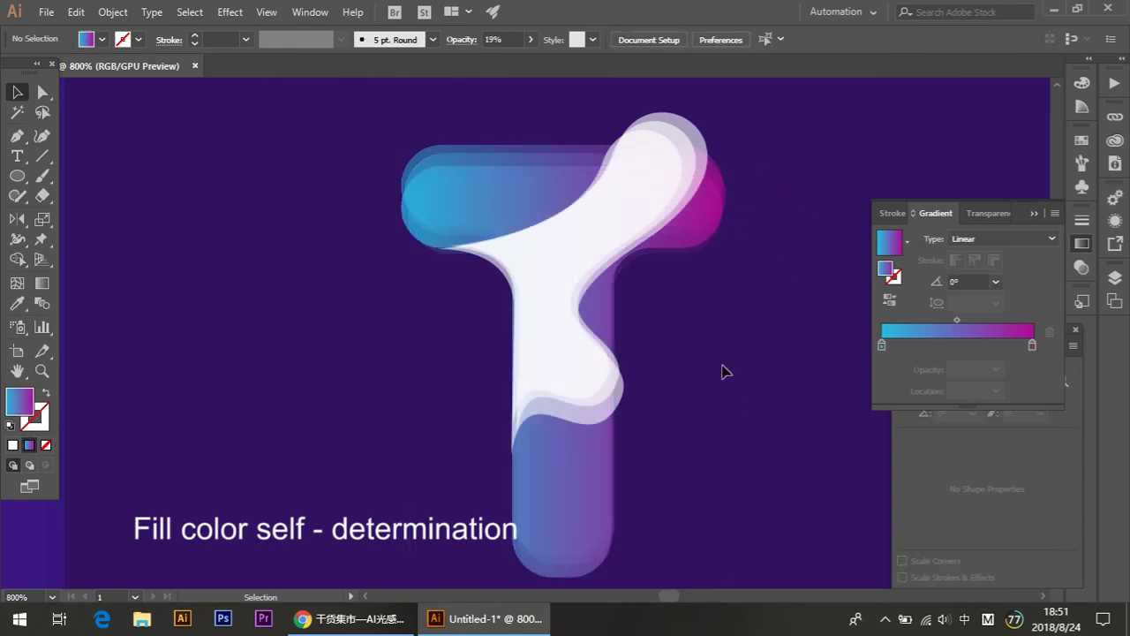
- Raise the T layer group's opacity to 65%
click(681, 231)
click(531, 40)
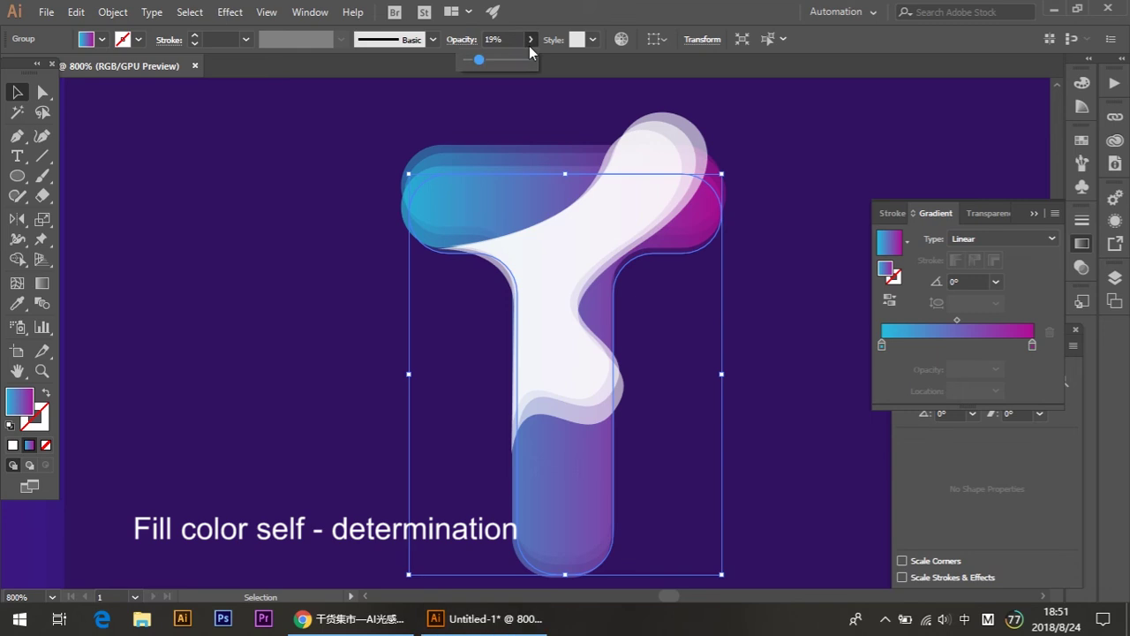
click(768, 157)
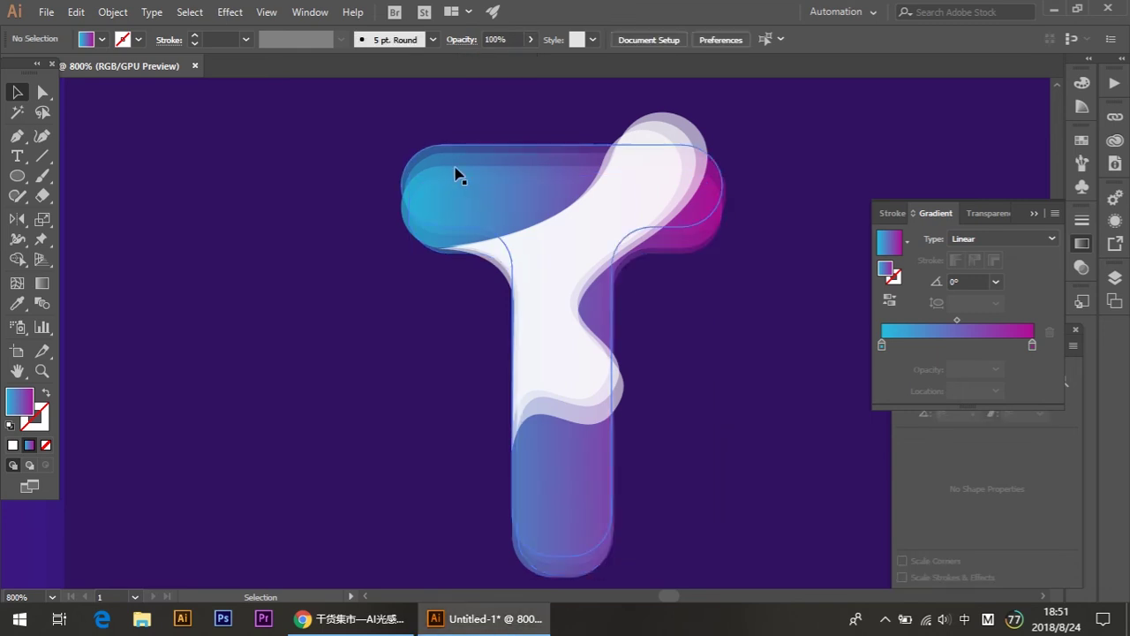
click(458, 161)
click(530, 39)
drag(529, 60, 507, 60)
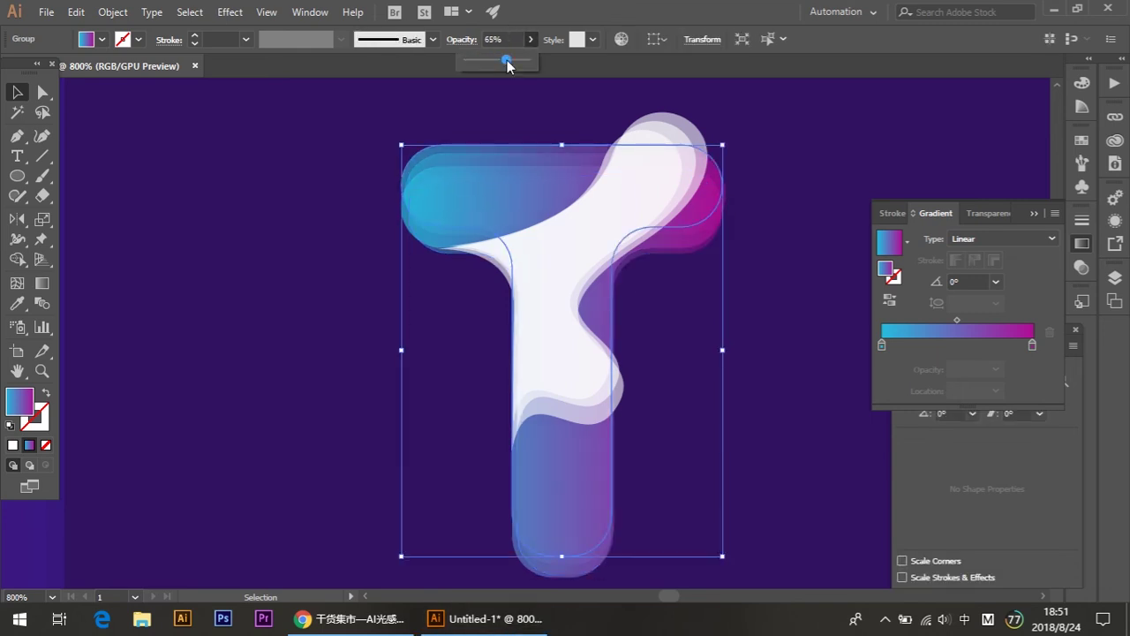
click(815, 196)
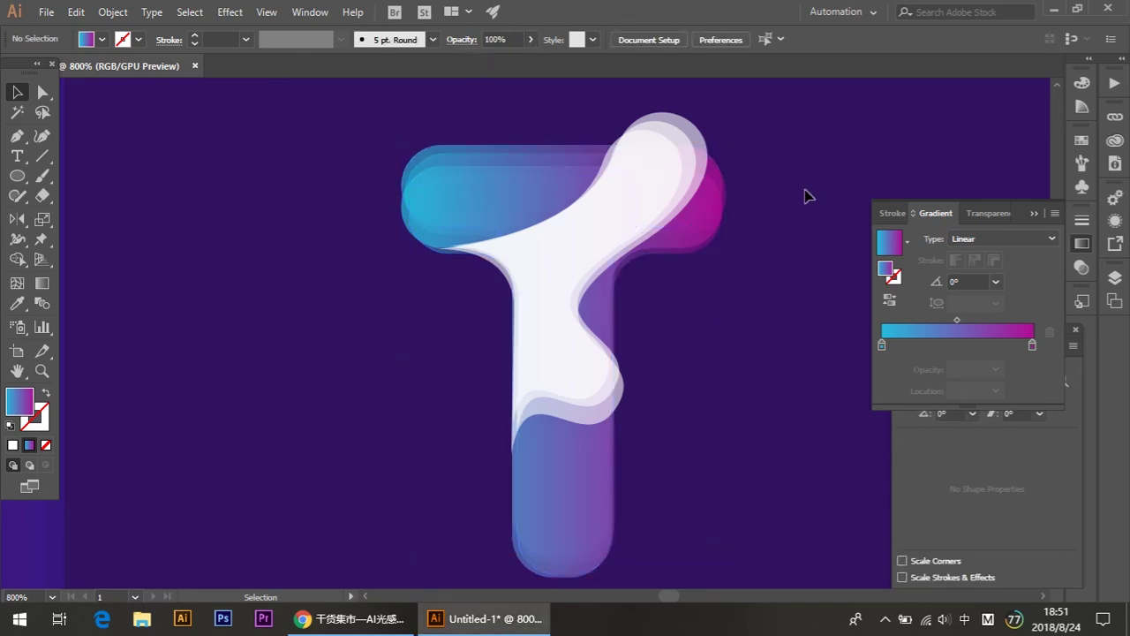
- Apply a gradient to the white blob and make its left end lime yellow
click(611, 226)
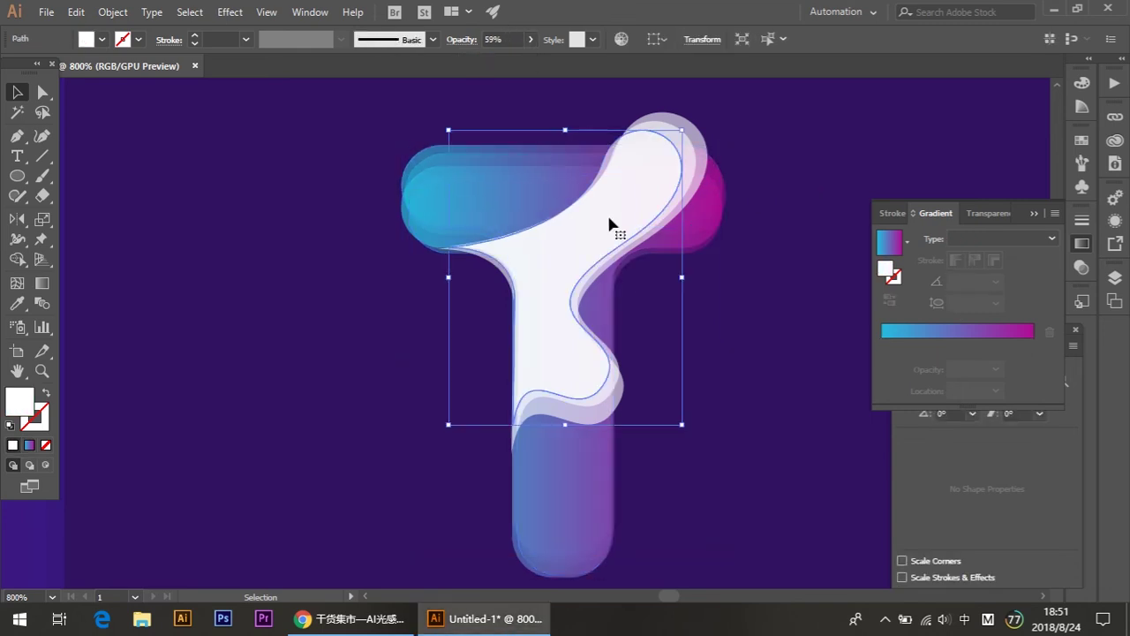
click(895, 335)
double_click(882, 342)
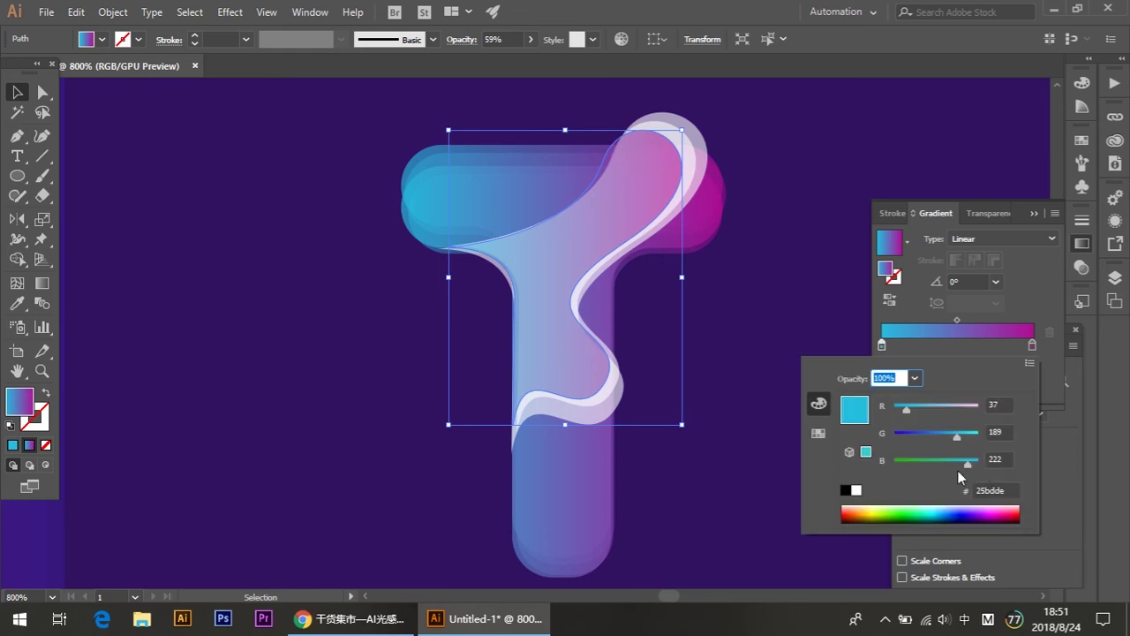
drag(960, 472, 893, 468)
click(884, 505)
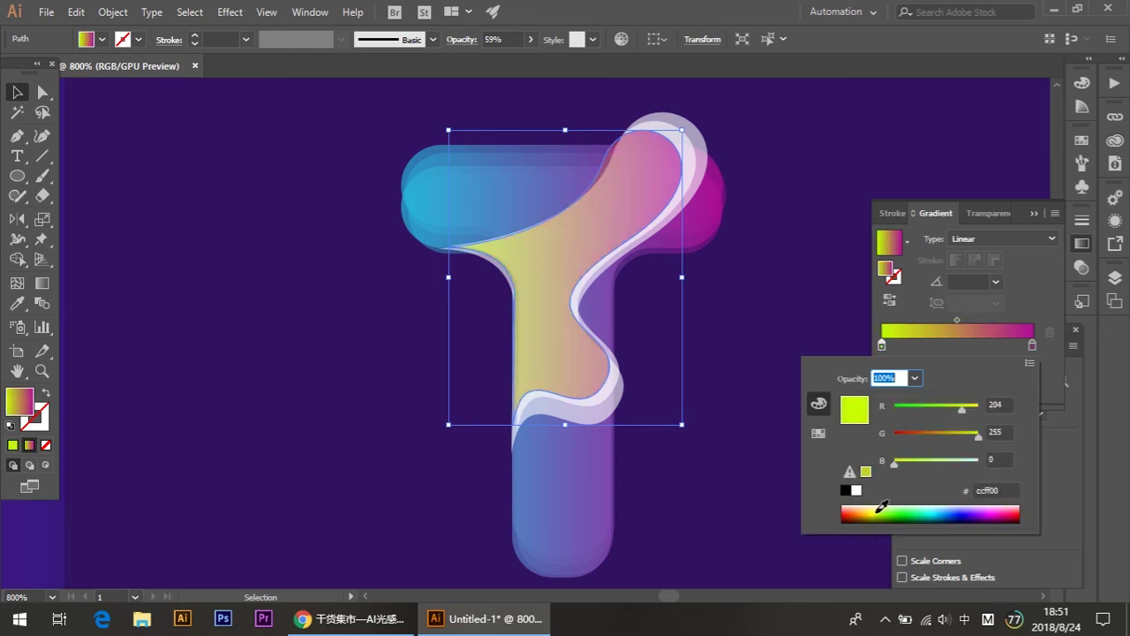
click(1033, 351)
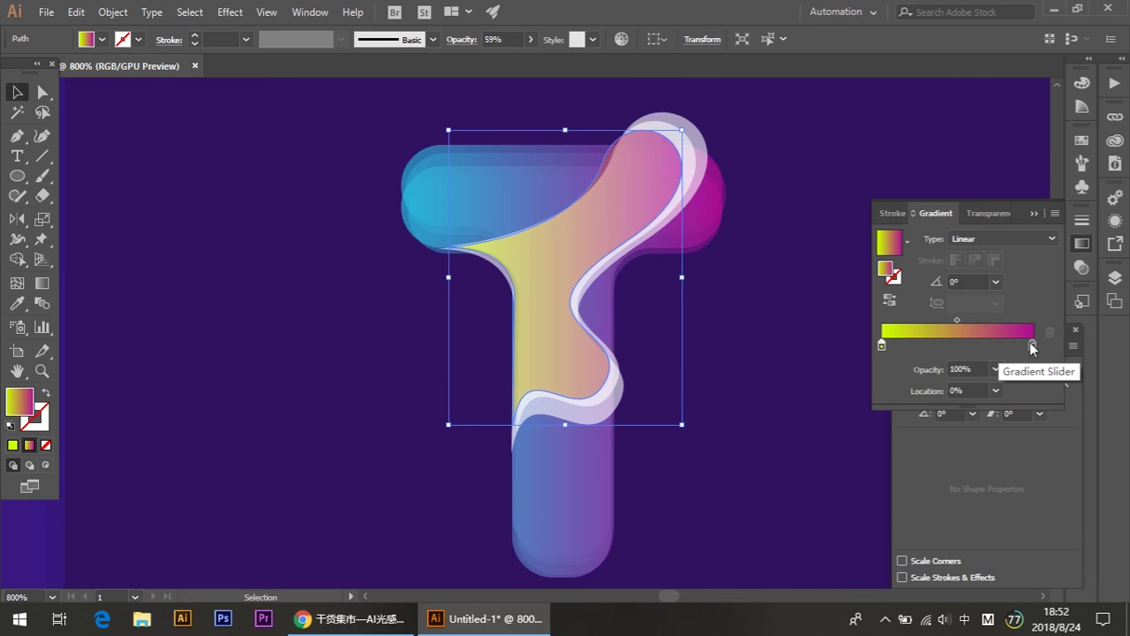
- Add a magenta stop mid-gradient and turn the right end pure blue
drag(1033, 345, 965, 346)
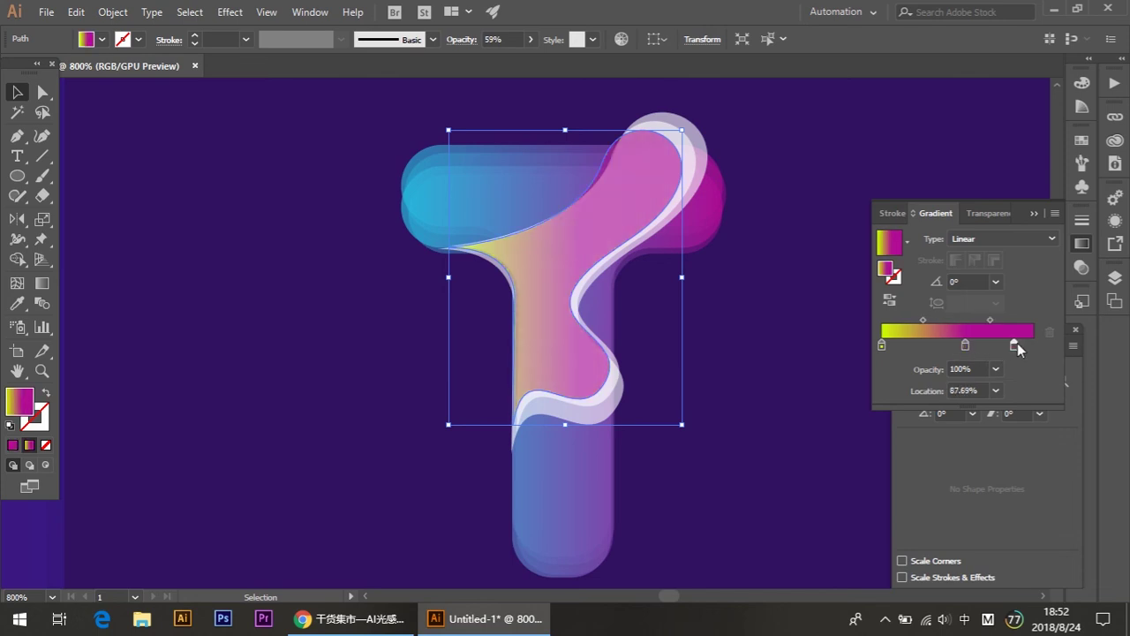
double_click(1016, 344)
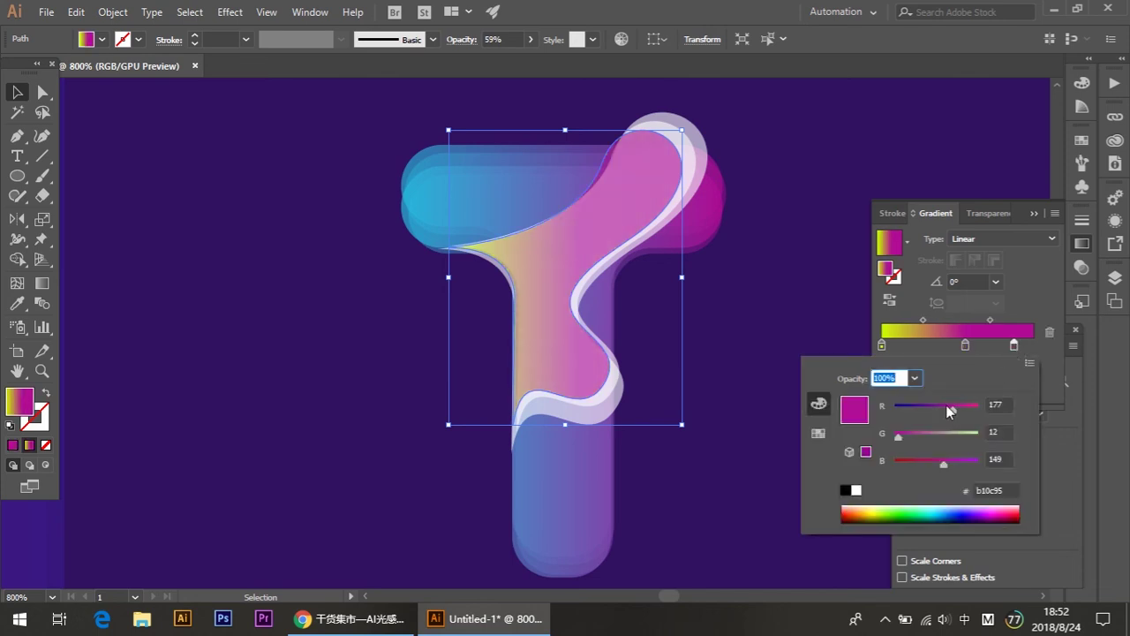
mouse_move(945, 406)
mouse_down()
mouse_move(914, 408)
mouse_move(927, 433)
mouse_move(917, 436)
mouse_move(966, 465)
mouse_up()
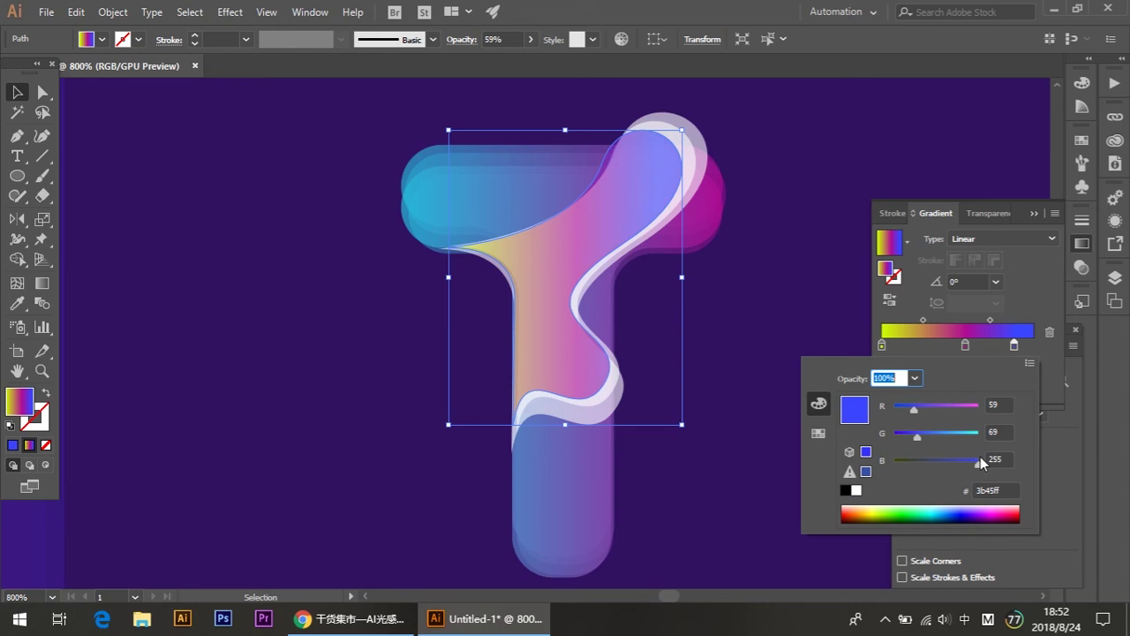
mouse_move(906, 414)
mouse_down()
mouse_move(892, 407)
mouse_move(916, 436)
mouse_up()
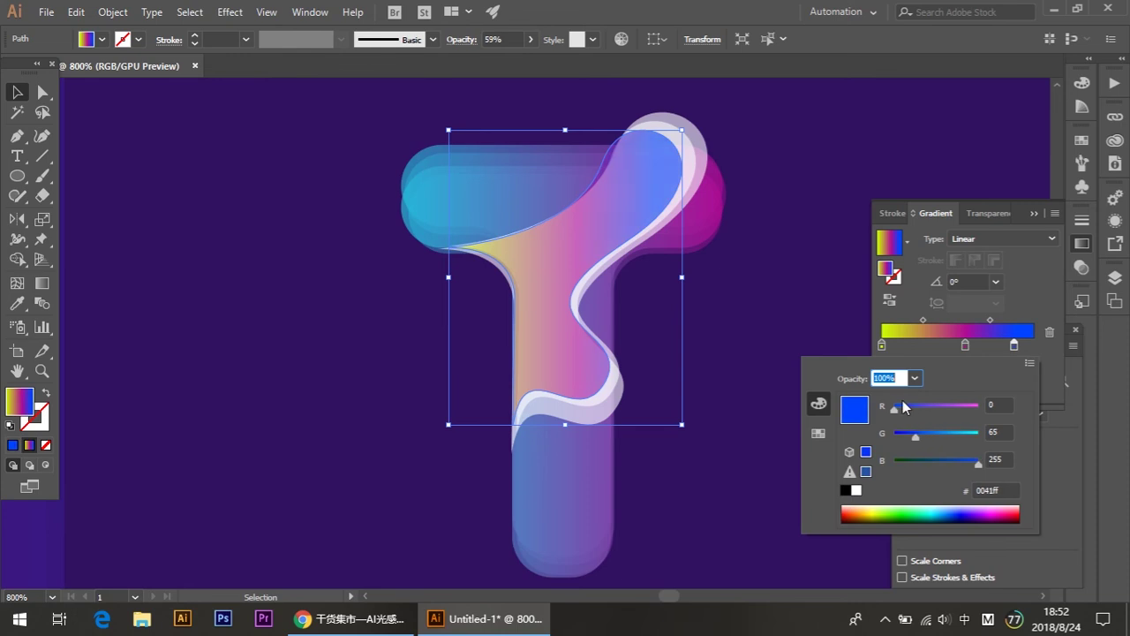
- Add a crimson stop at about 34% along the gradient
click(962, 344)
double_click(966, 345)
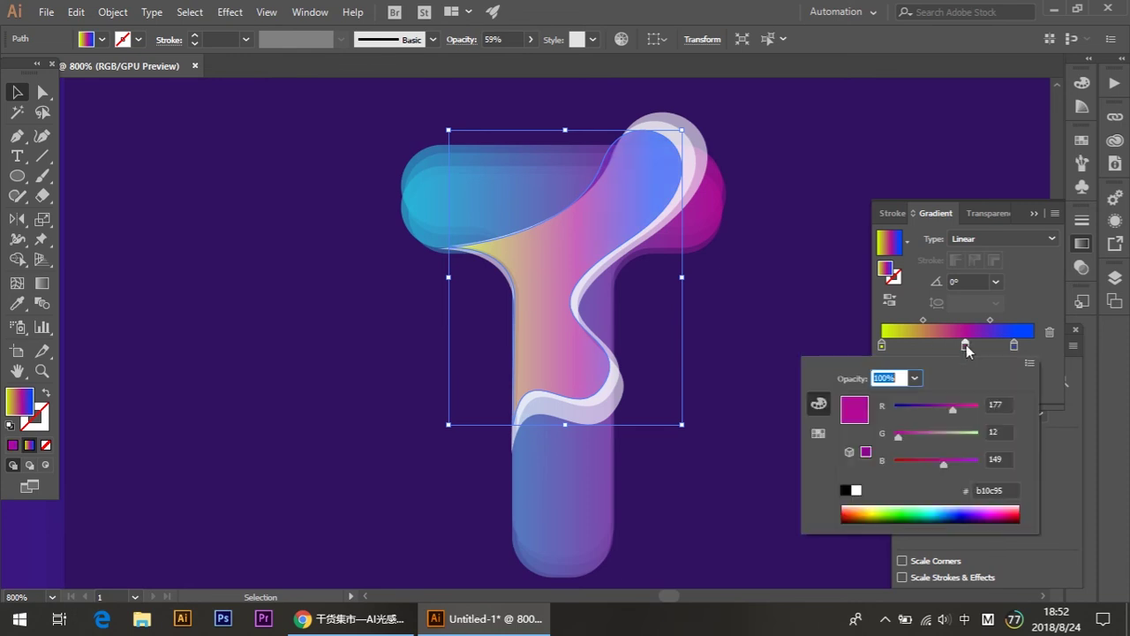
click(965, 344)
click(935, 344)
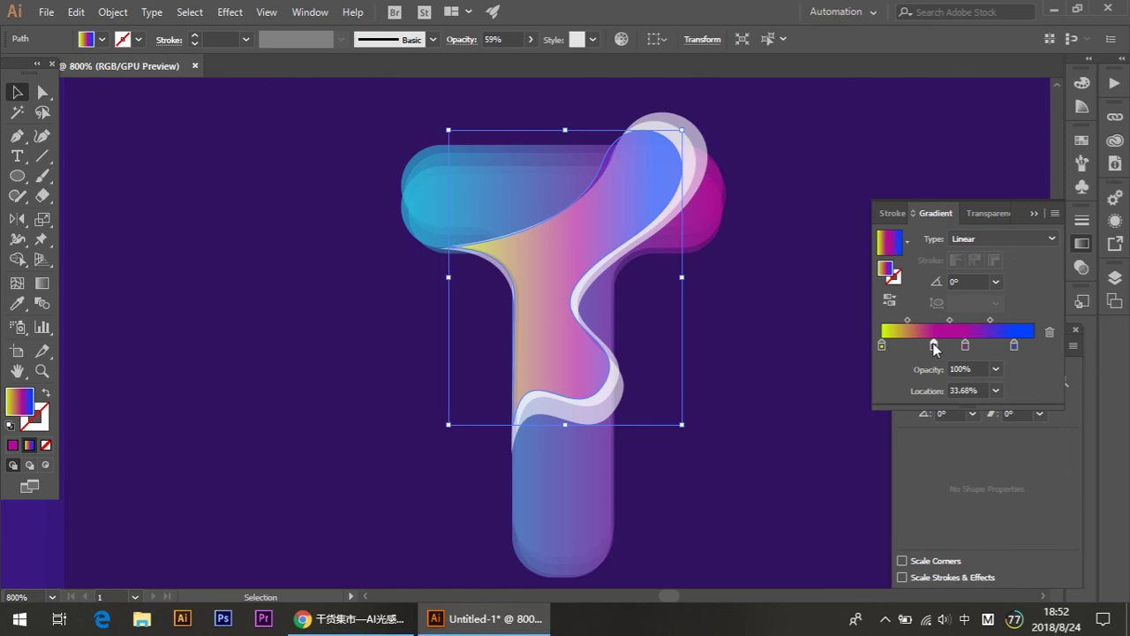
drag(935, 344, 937, 345)
double_click(937, 344)
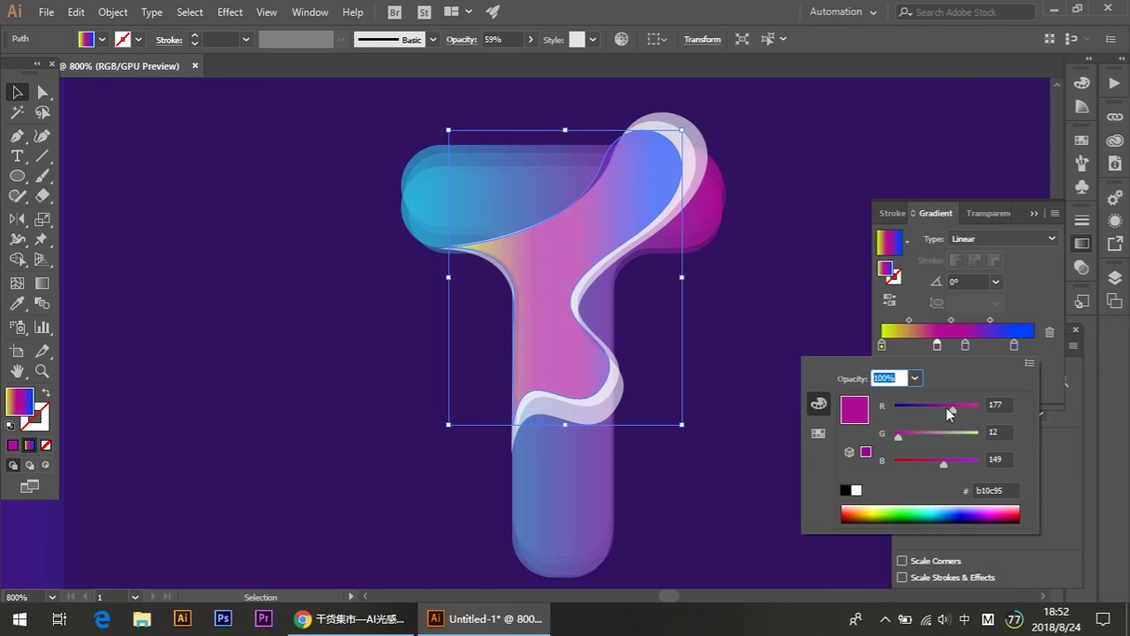
drag(910, 460, 915, 460)
click(967, 354)
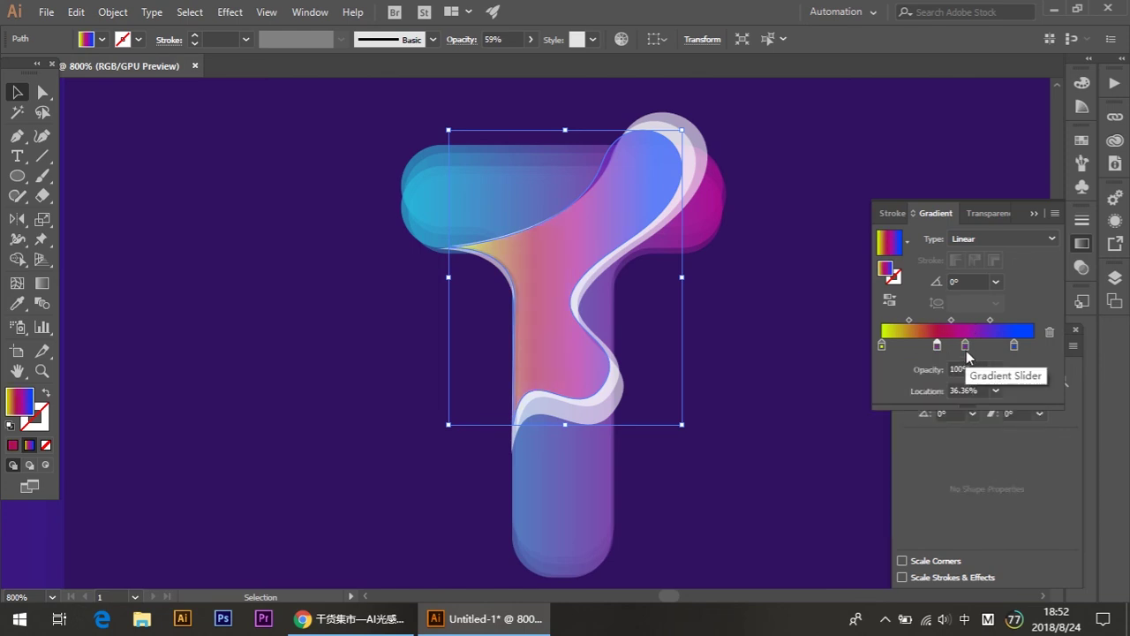
- Move the magenta stop to 63.63% and recolor it light green
drag(965, 346, 977, 346)
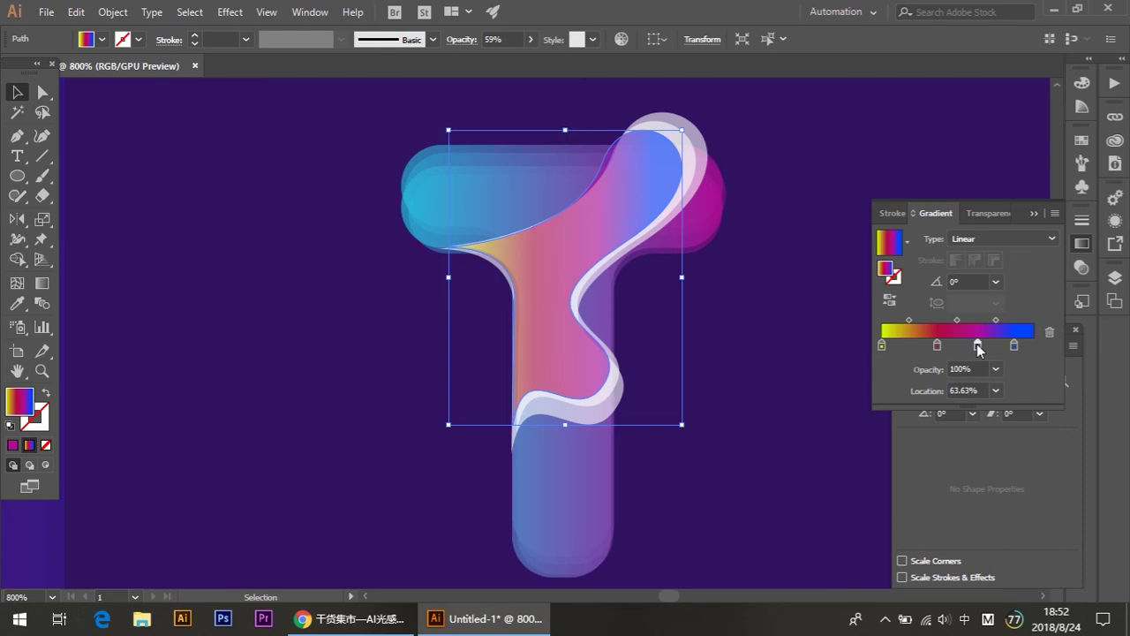
double_click(977, 345)
mouse_move(933, 408)
mouse_down()
mouse_move(908, 406)
mouse_move(918, 431)
mouse_move(958, 432)
mouse_move(920, 468)
mouse_move(933, 455)
mouse_up()
mouse_move(947, 407)
mouse_down()
mouse_move(934, 406)
mouse_move(978, 403)
mouse_move(909, 403)
mouse_up()
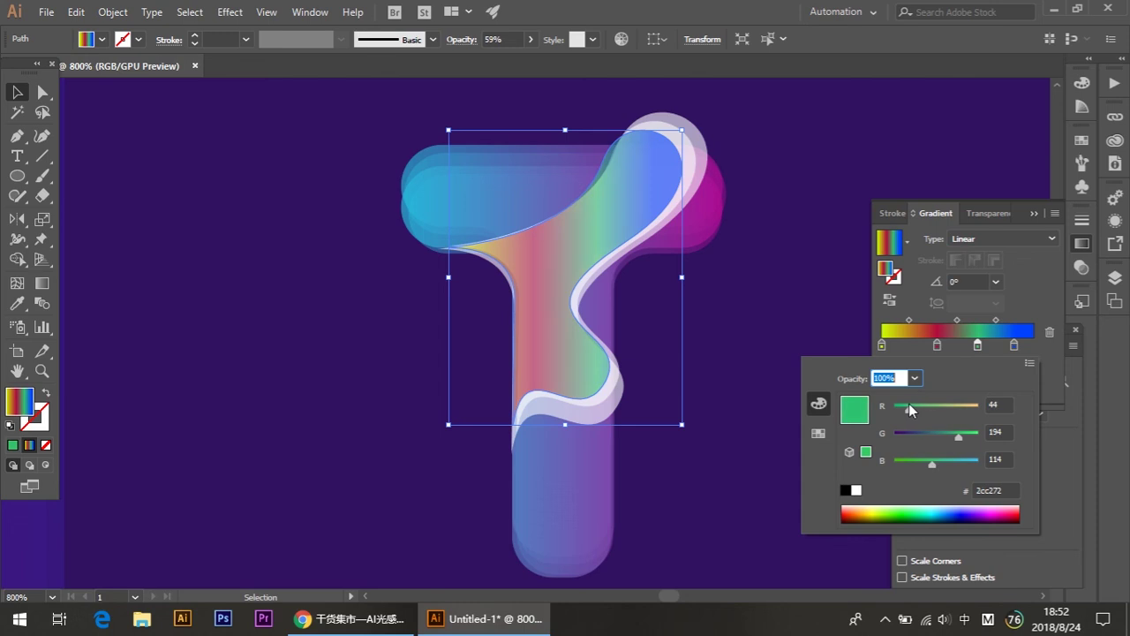
click(982, 346)
- Shift the red stop right and lighten the blue end stop to sky blue
drag(977, 346, 944, 346)
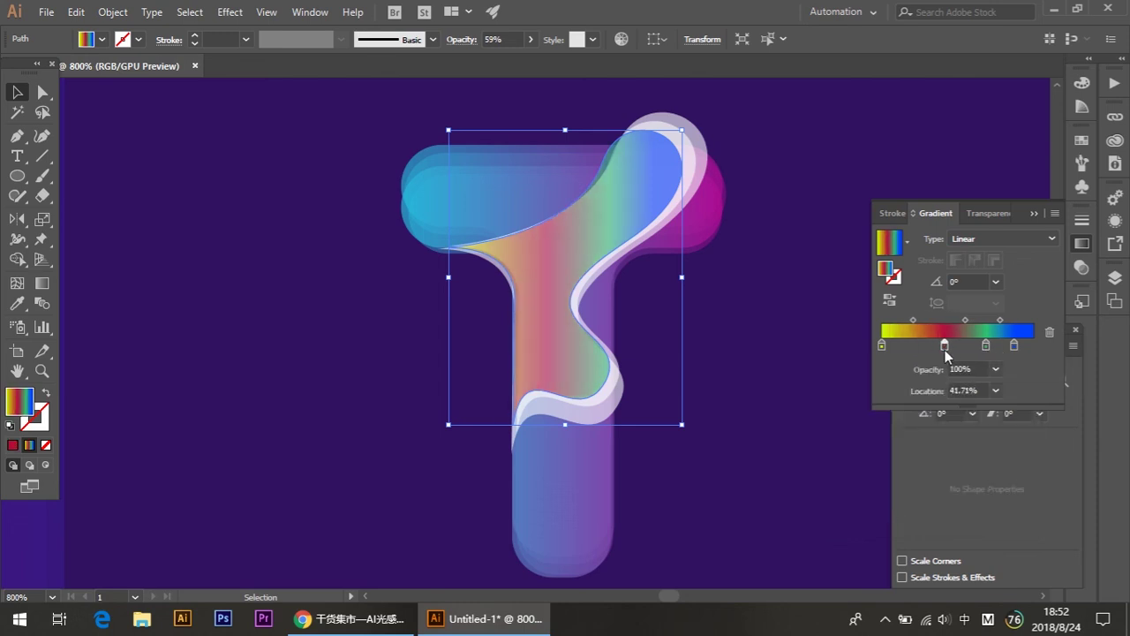
drag(1013, 346, 1023, 352)
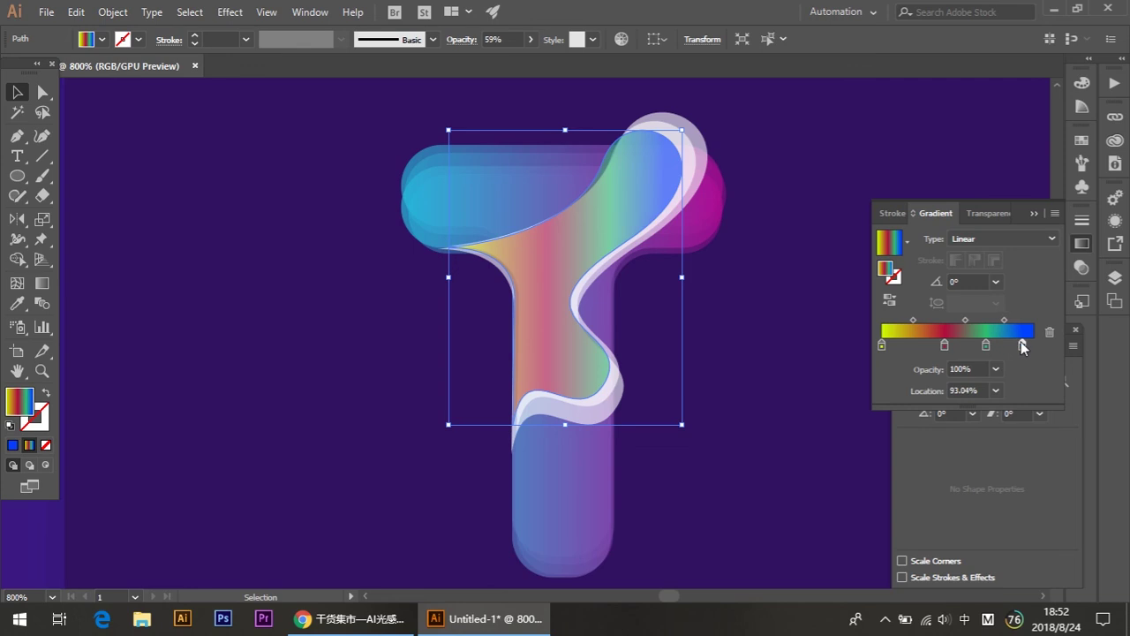
double_click(1024, 345)
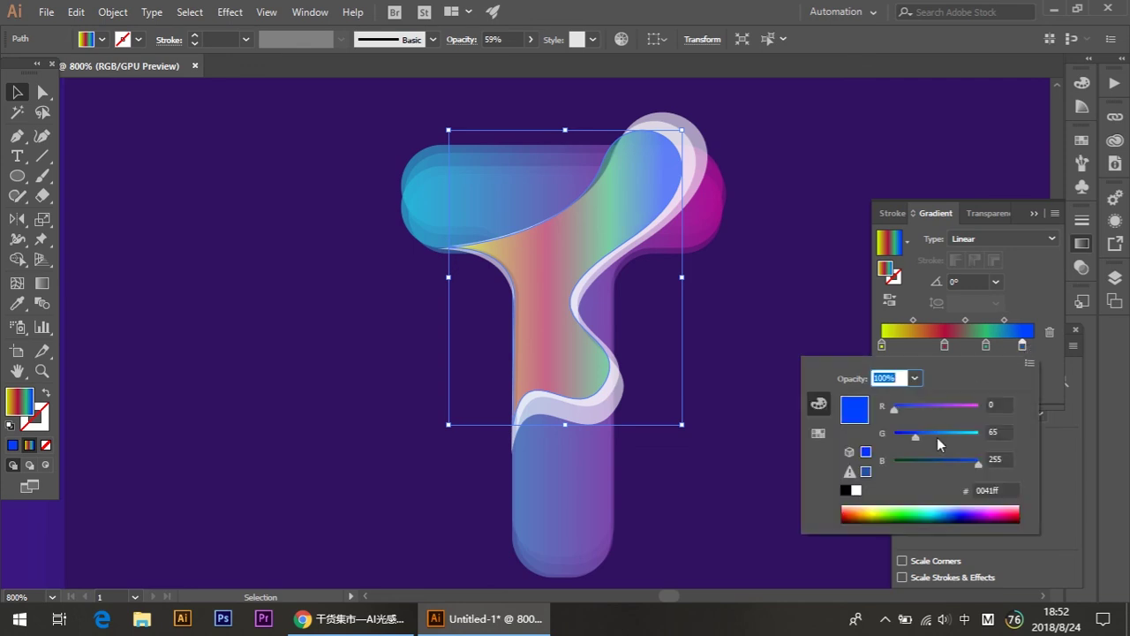
drag(913, 437, 962, 432)
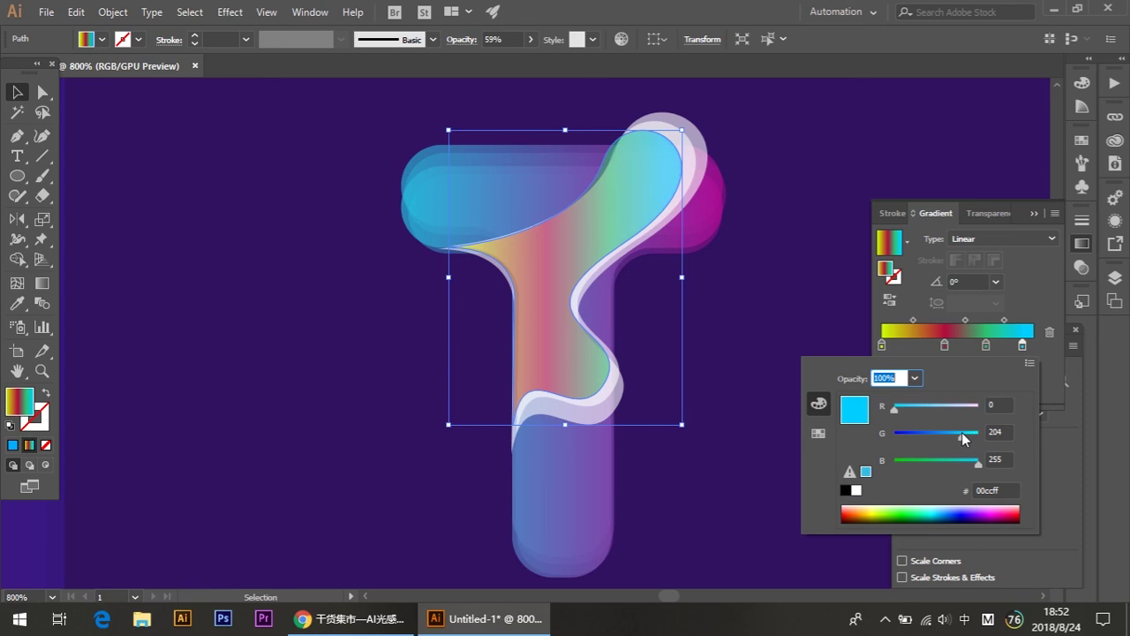
- Recolor the green gradient stop purple (#8b23ca)
click(986, 345)
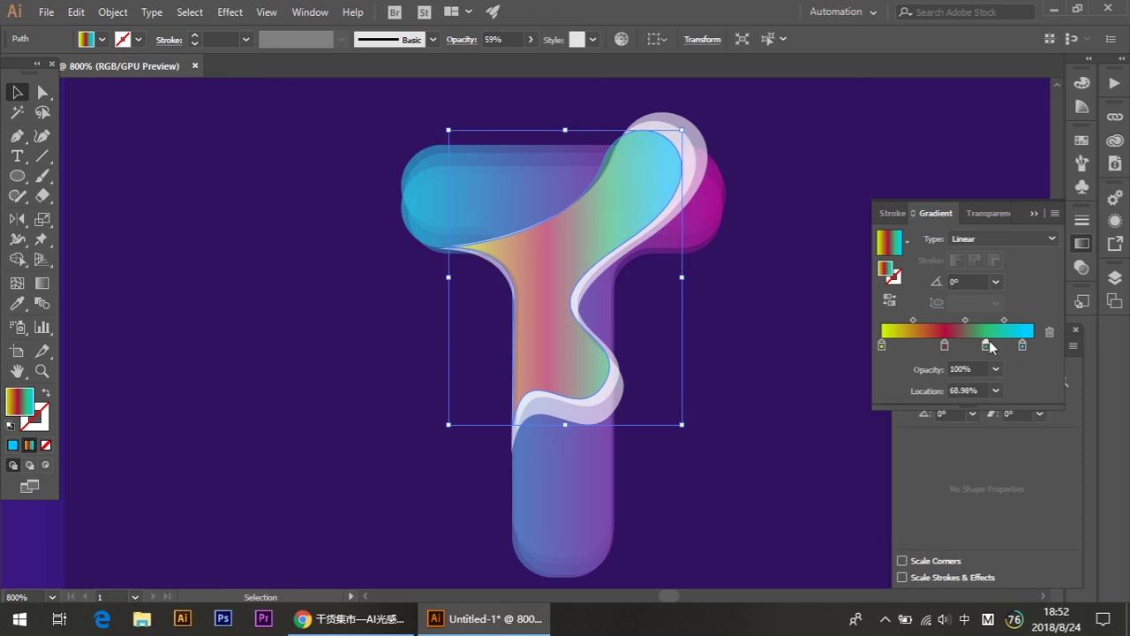
double_click(986, 345)
mouse_move(936, 404)
mouse_down()
mouse_move(921, 406)
mouse_move(931, 439)
mouse_move(921, 434)
mouse_move(960, 407)
mouse_up()
mouse_move(932, 460)
mouse_down()
mouse_move(909, 462)
mouse_move(939, 434)
mouse_up()
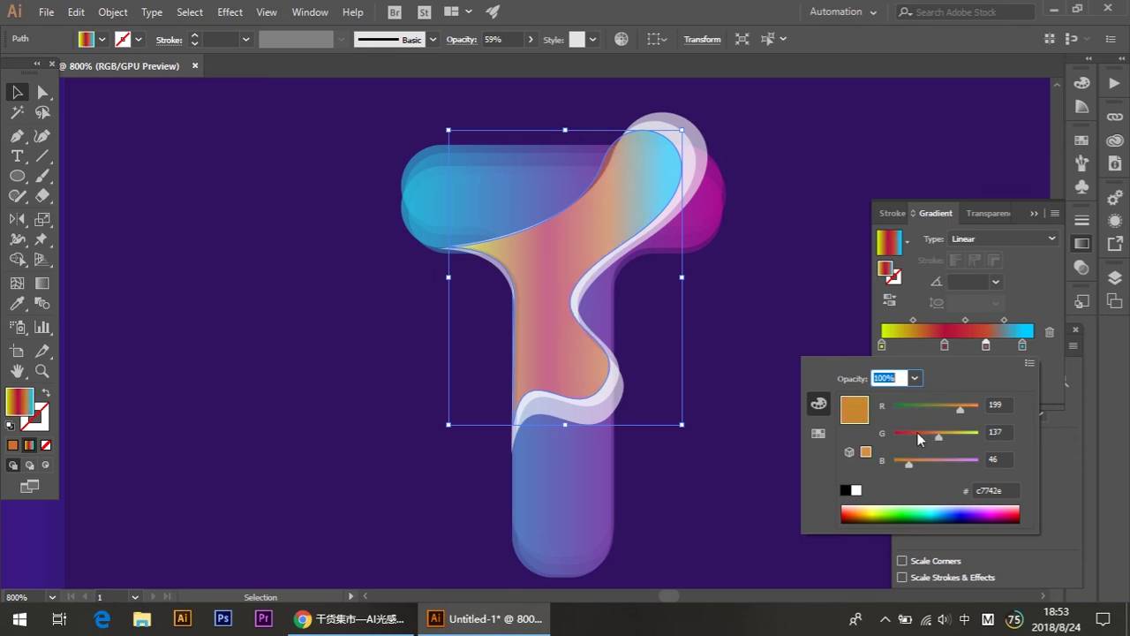
click(917, 432)
drag(909, 461, 950, 460)
mouse_move(954, 407)
mouse_down()
mouse_move(905, 438)
mouse_move(959, 461)
mouse_up()
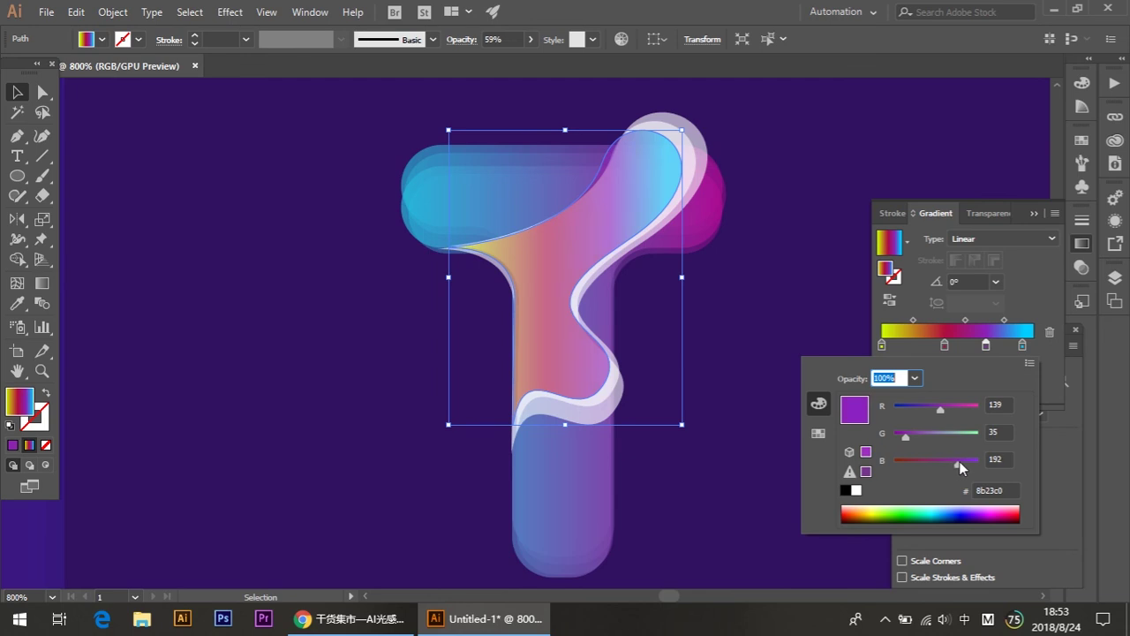
click(812, 274)
- Set the blob to 92% opacity and angle its gradient diagonally, yellow at lower left
click(531, 40)
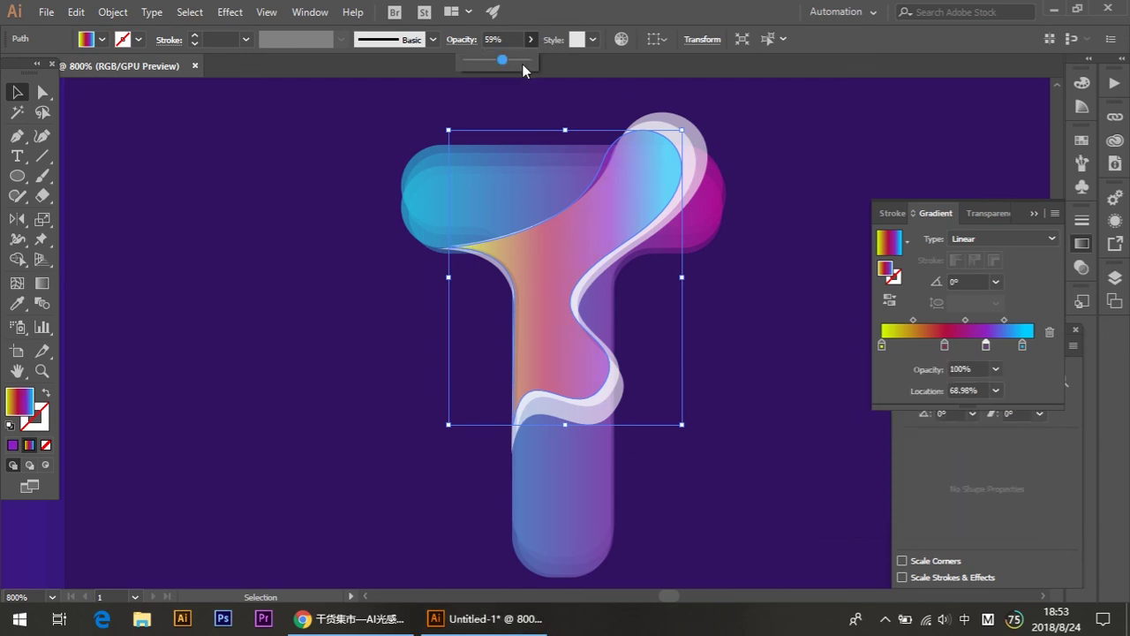
click(522, 60)
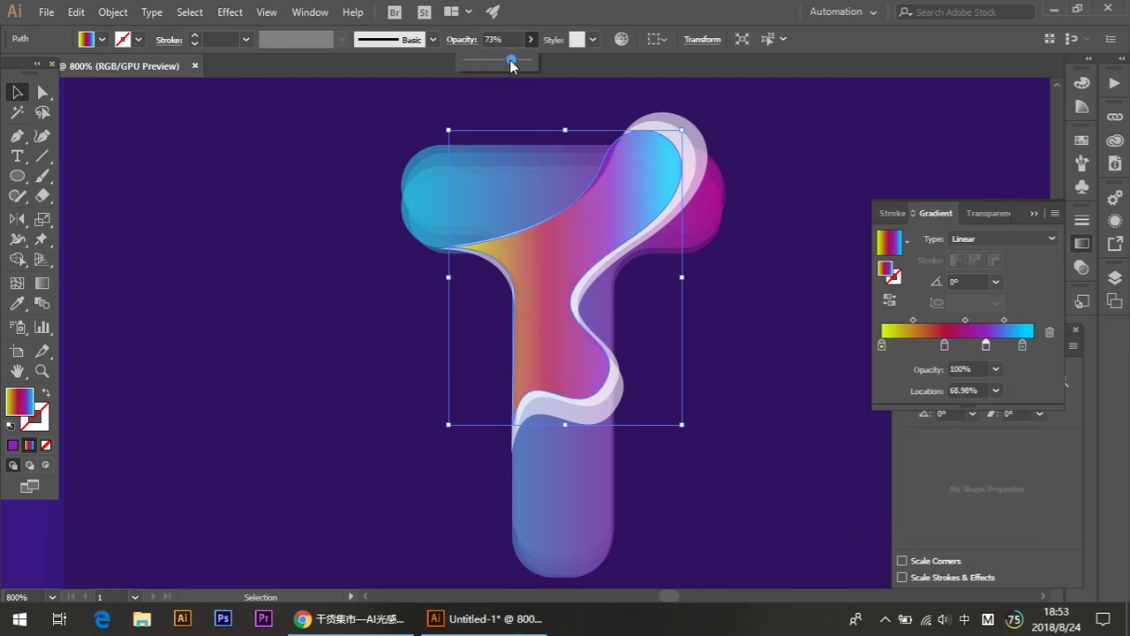
click(42, 302)
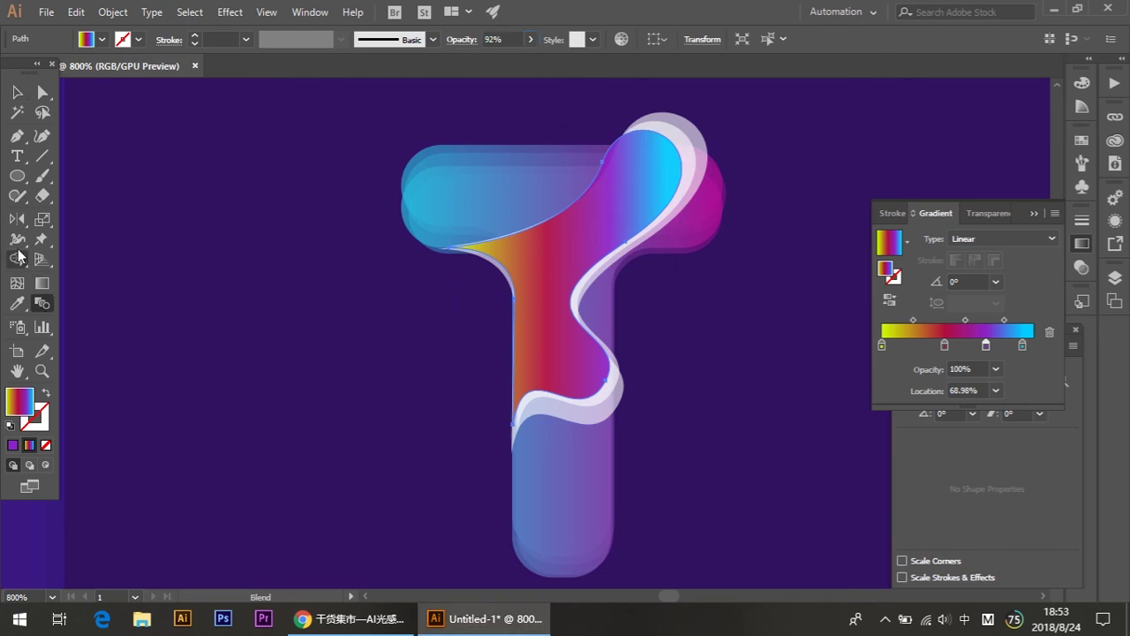
click(42, 282)
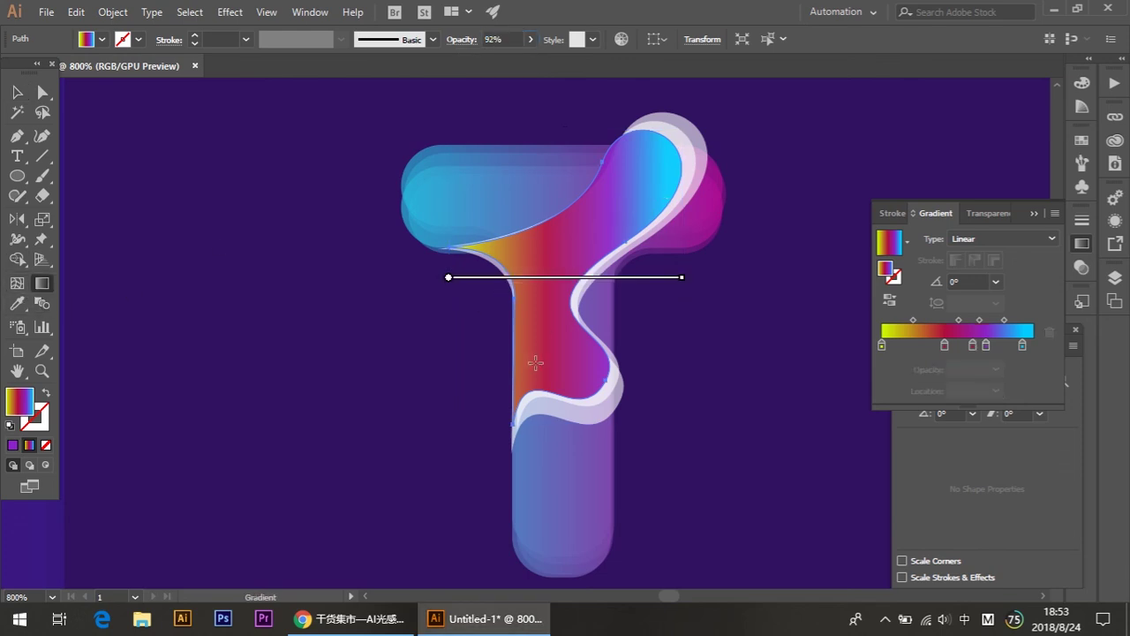
drag(512, 331, 606, 227)
drag(526, 373, 744, 182)
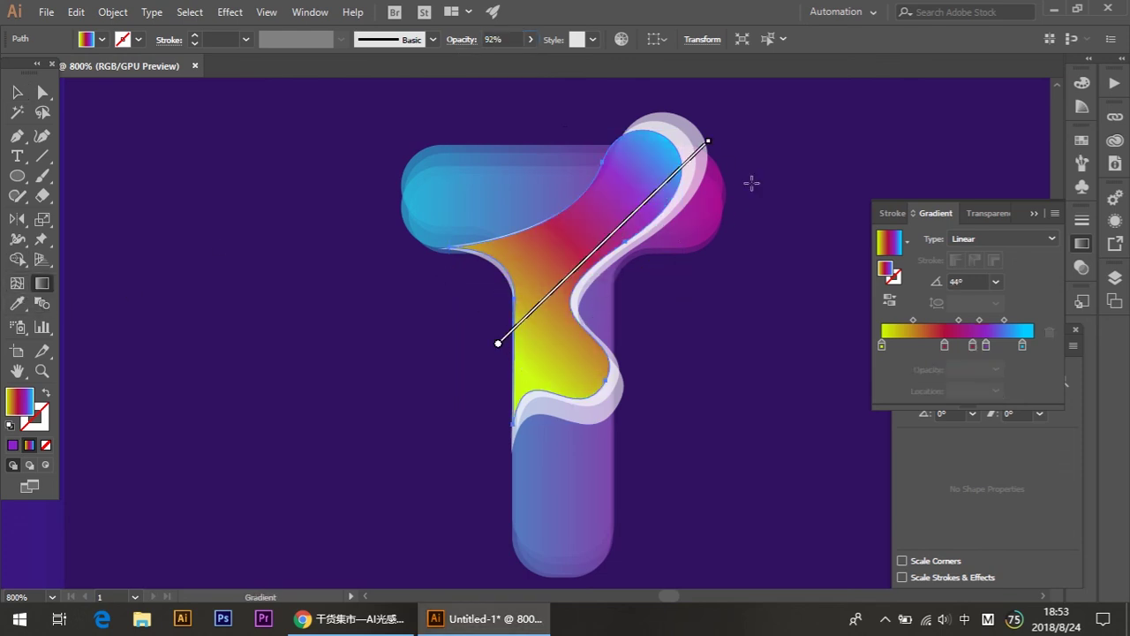
mouse_move(479, 404)
mouse_down()
mouse_move(709, 159)
mouse_move(696, 132)
mouse_up()
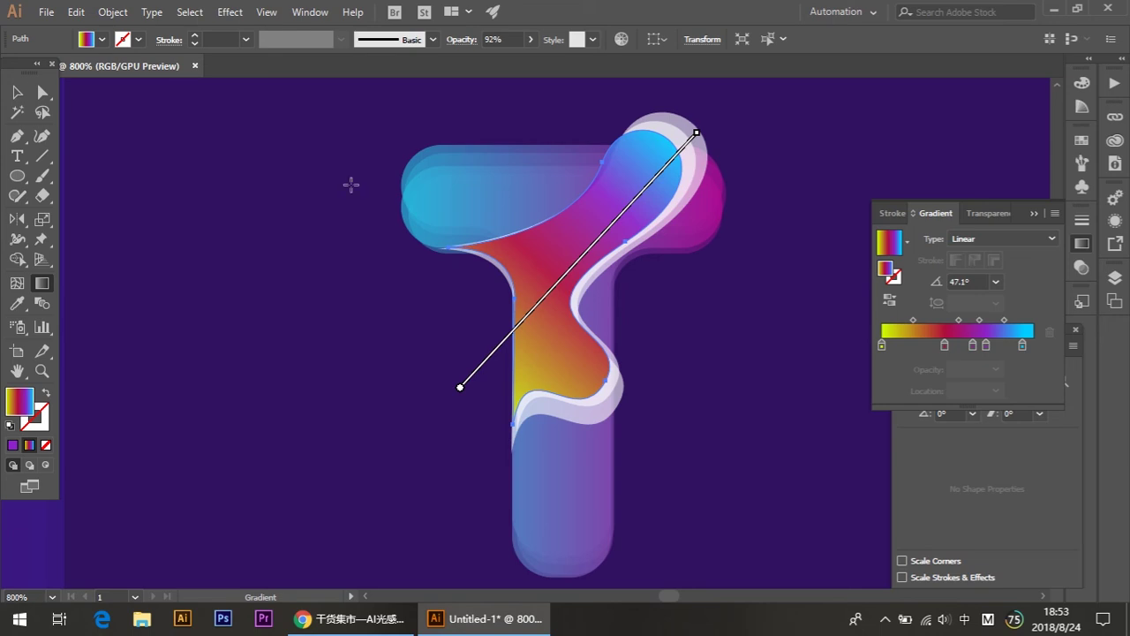
click(16, 92)
click(714, 353)
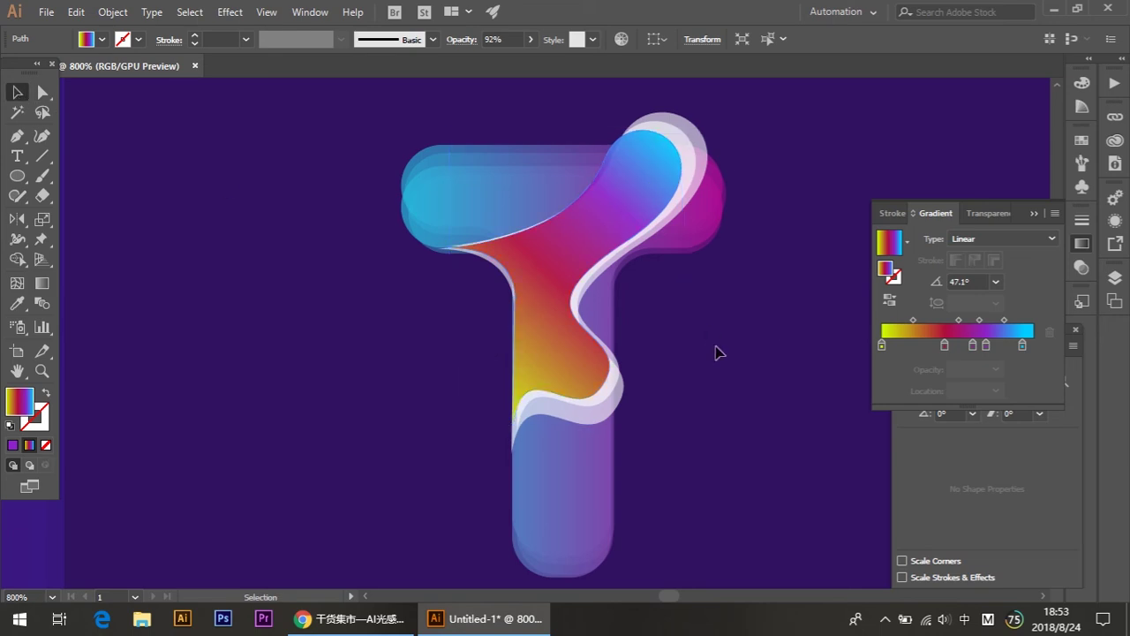
- Give the white swirl the gradient fill, running diagonally across it
click(606, 402)
click(936, 332)
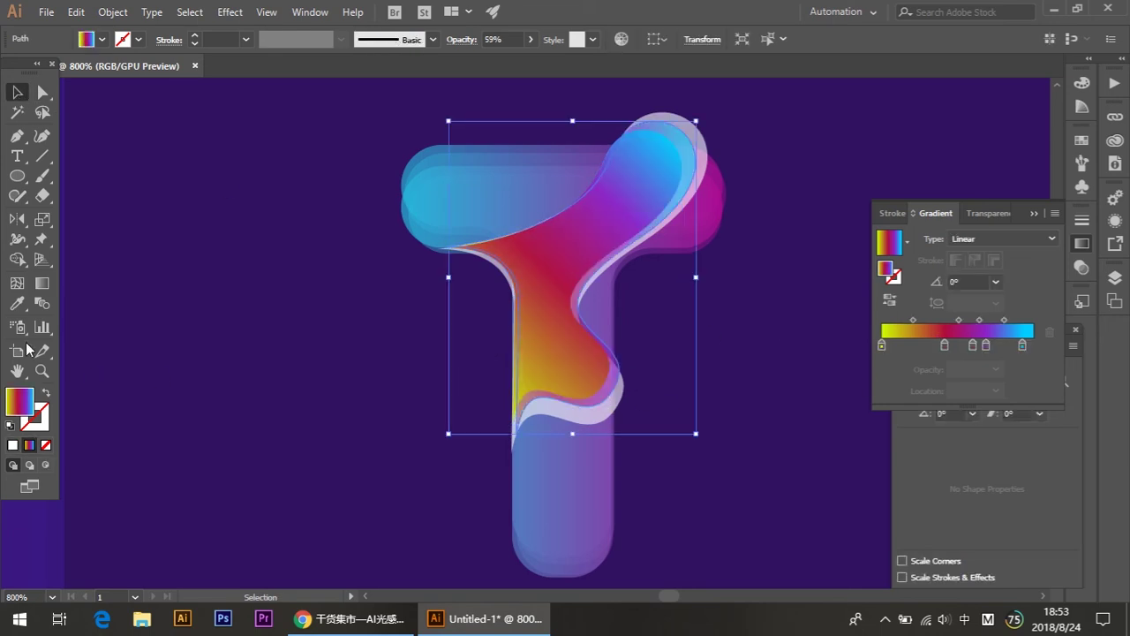
click(42, 303)
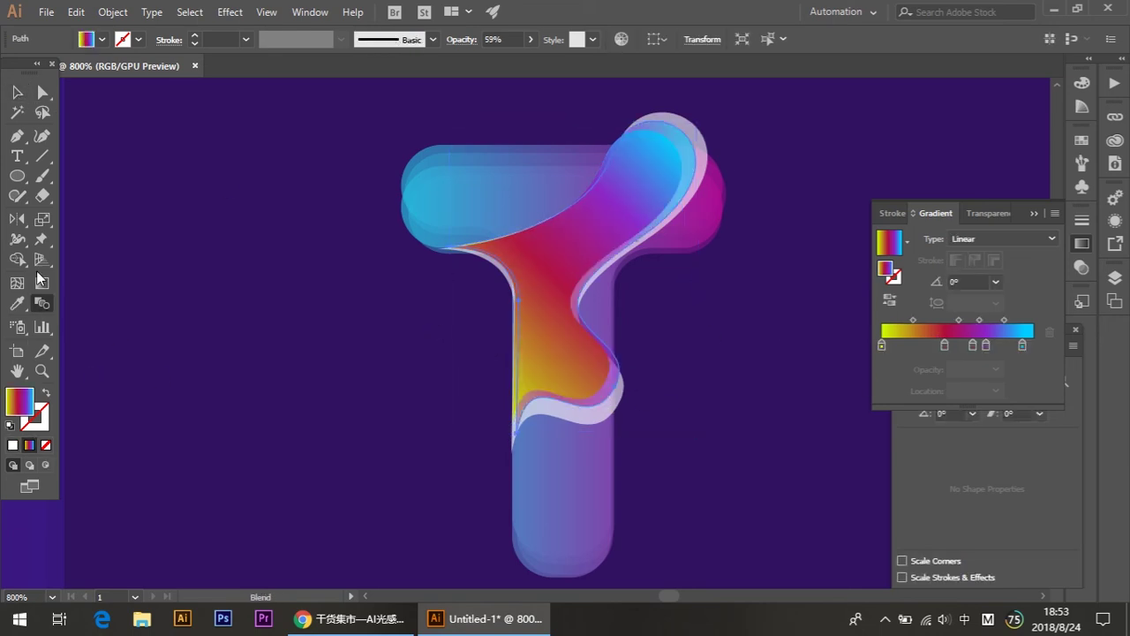
click(41, 282)
drag(395, 438, 716, 155)
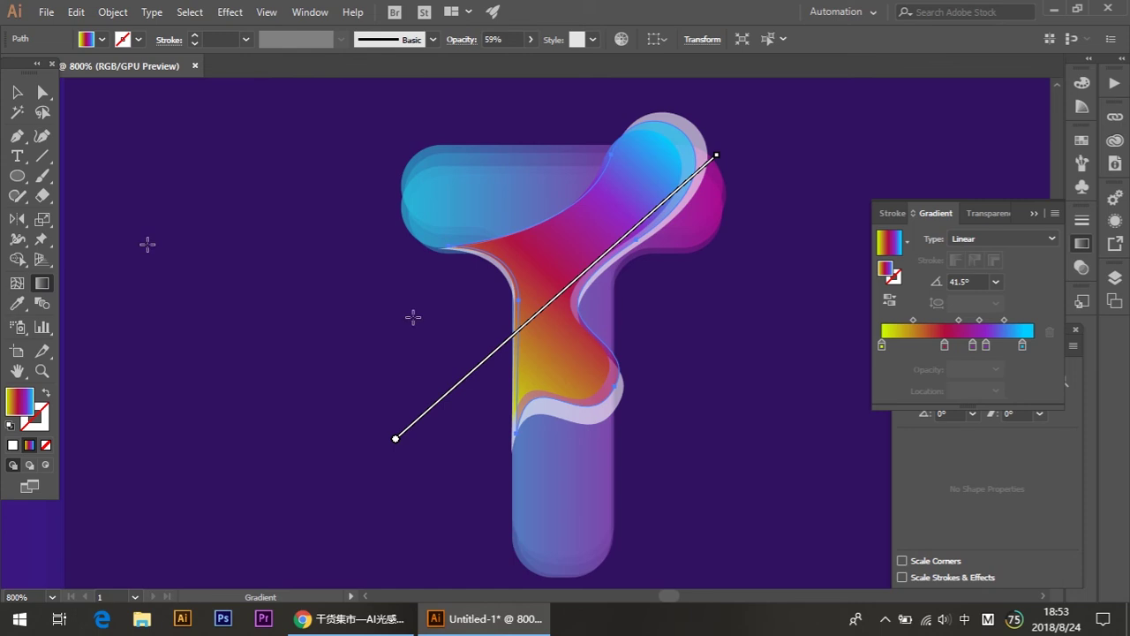
click(17, 91)
- Readjust the swirl's diagonal gradient, settling its angle at 57.9°
click(718, 143)
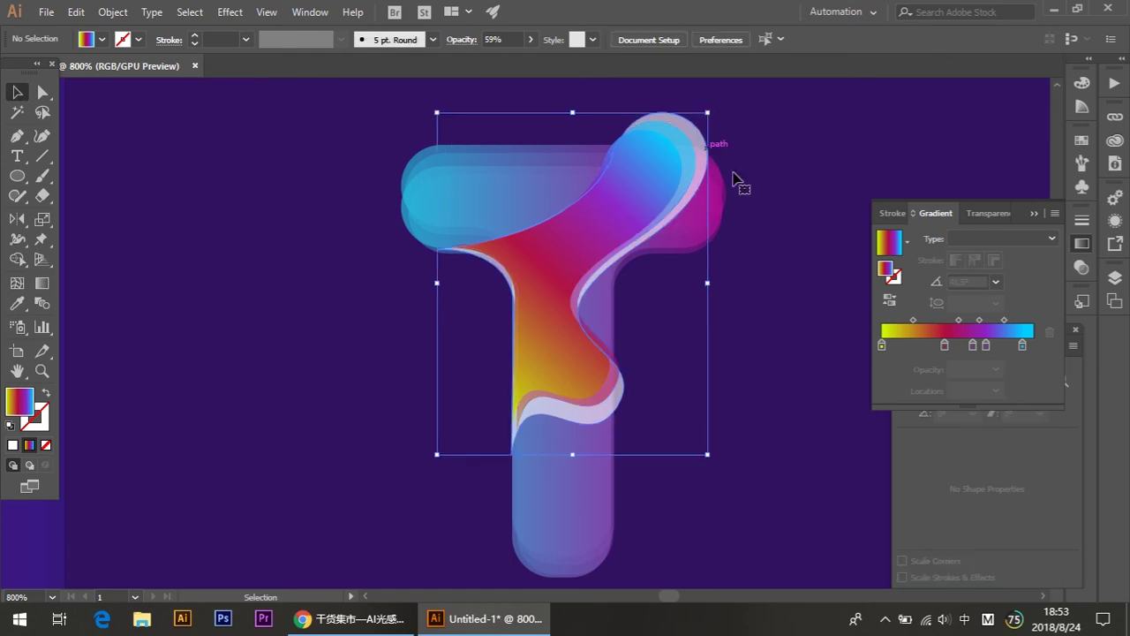
click(733, 173)
click(41, 283)
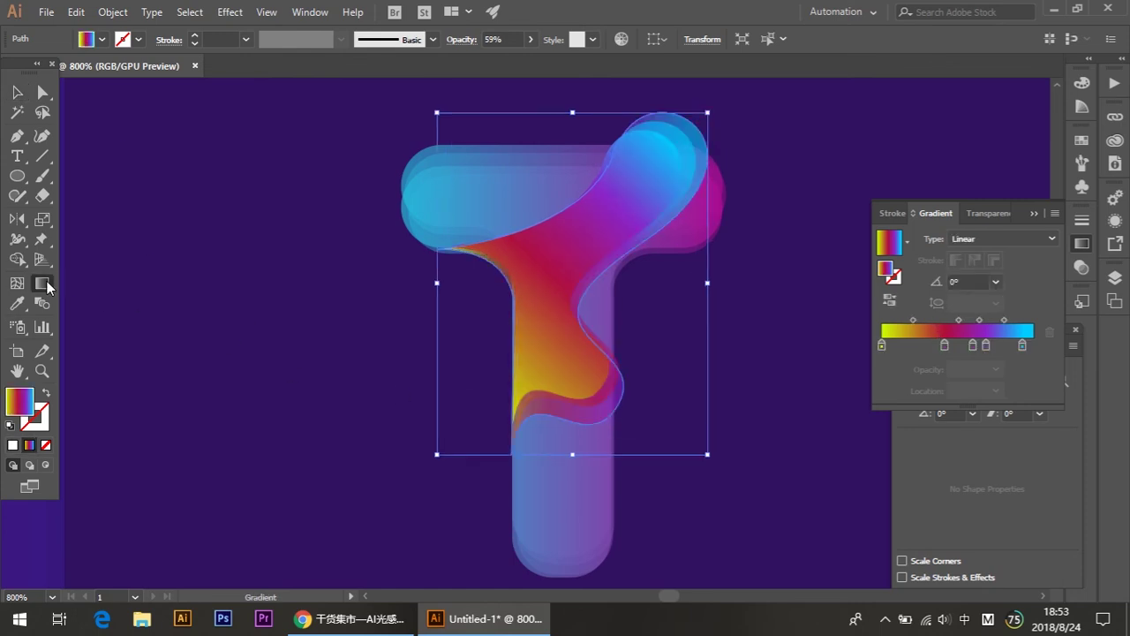
drag(512, 343, 800, 85)
drag(497, 384, 631, 124)
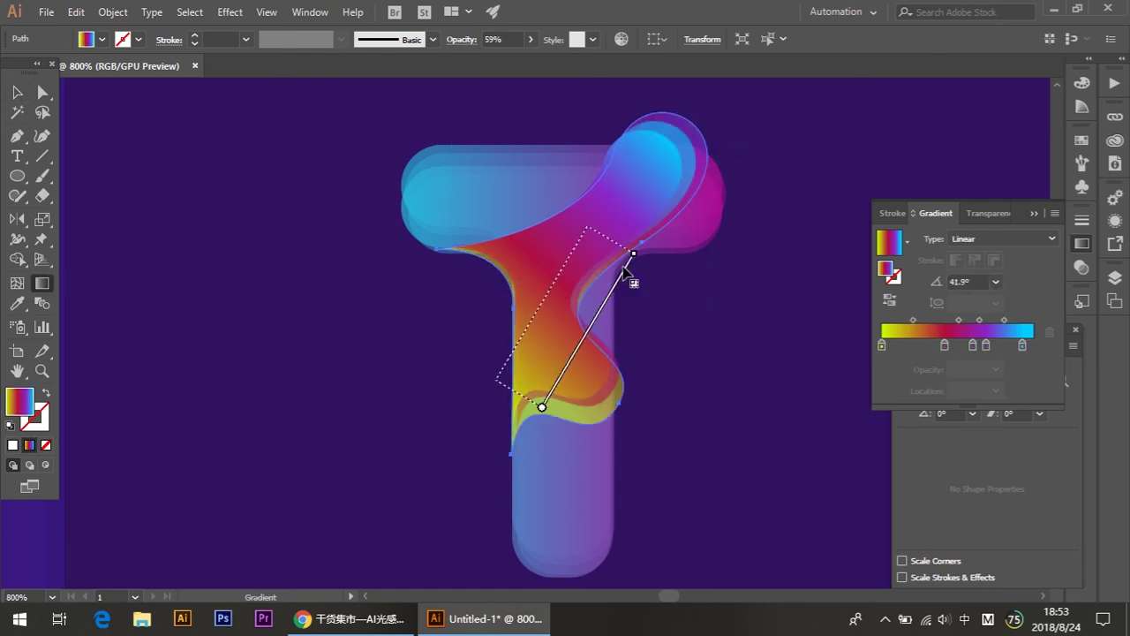
drag(468, 421, 660, 114)
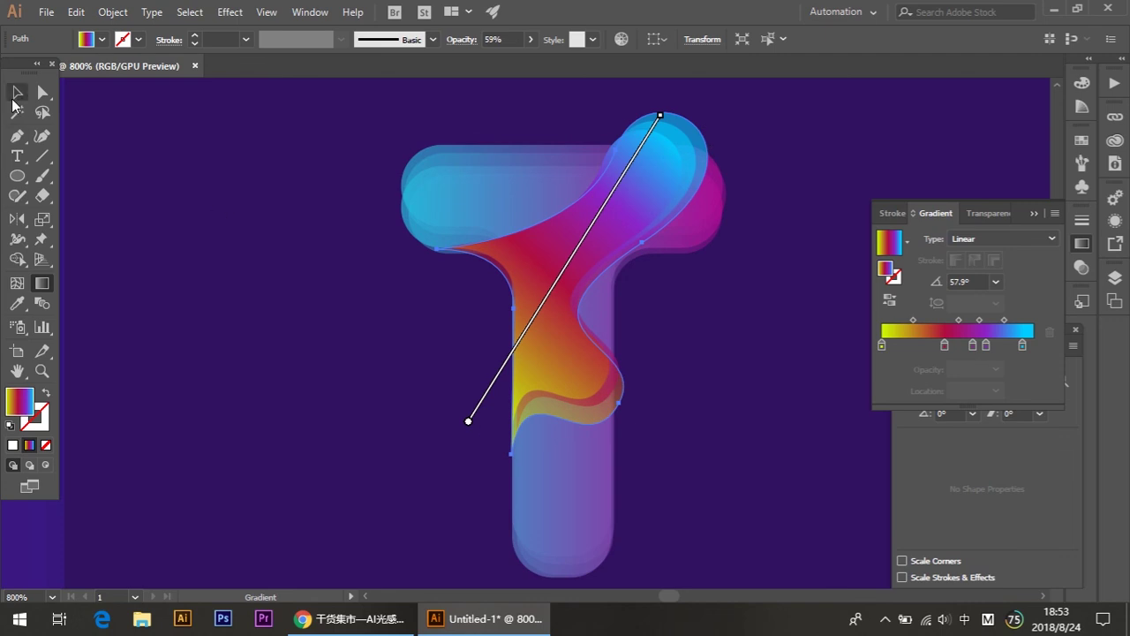
click(17, 92)
click(101, 315)
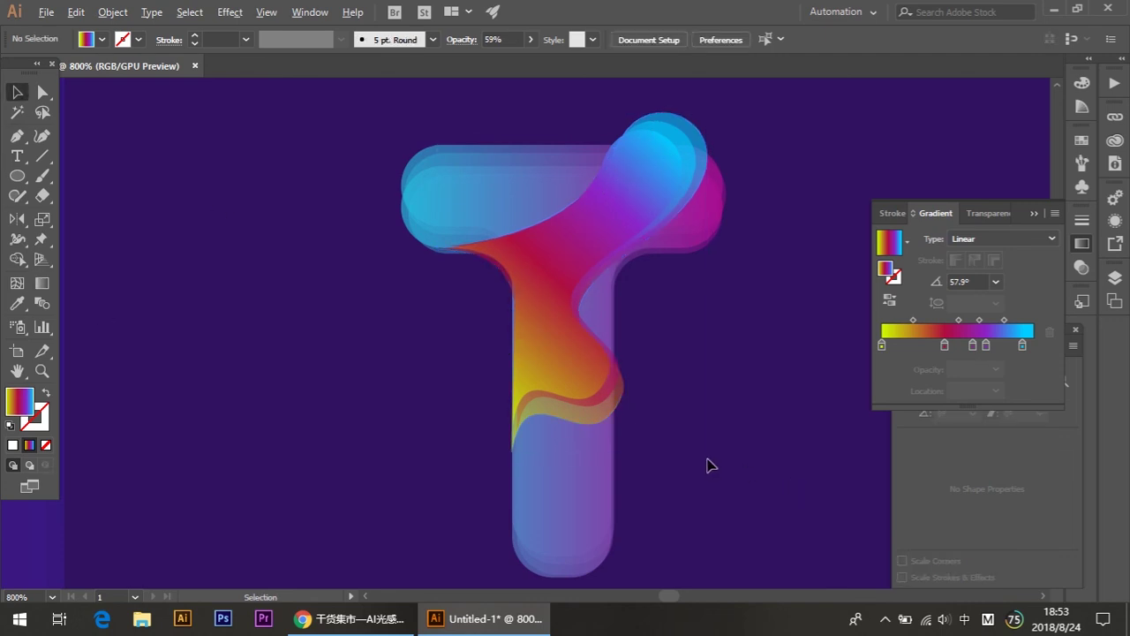
scroll(708, 462, down, 3)
scroll(694, 462, up, 2)
- Redraw the T's gradient with yellow at its top right, angled down-left across the stem
click(633, 381)
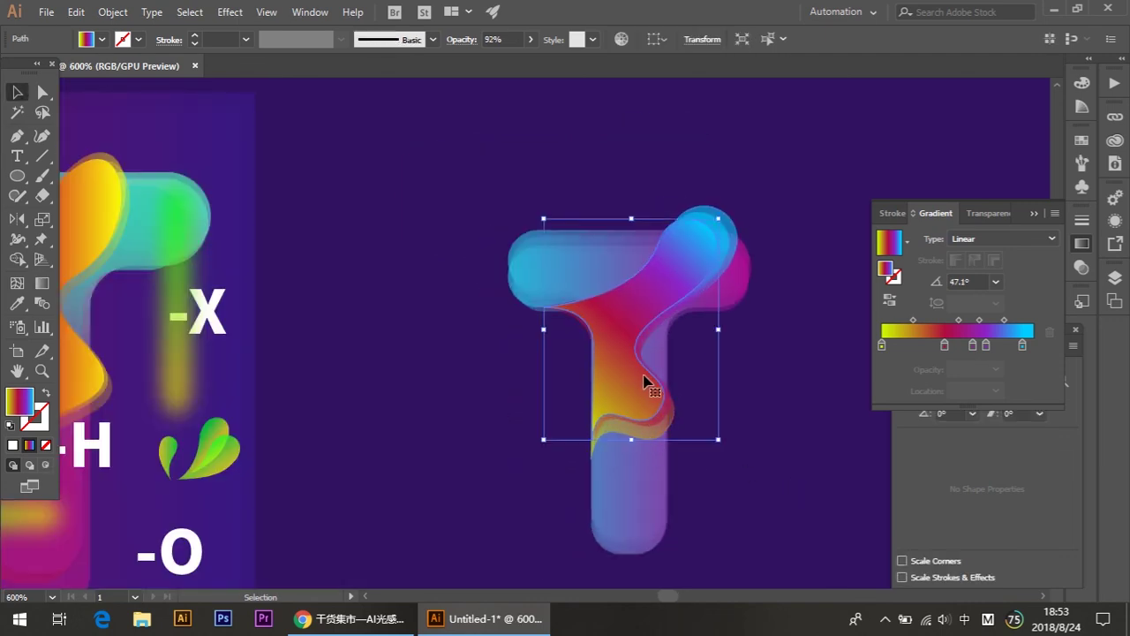
scroll(716, 396, left, 3)
drag(719, 412, 565, 421)
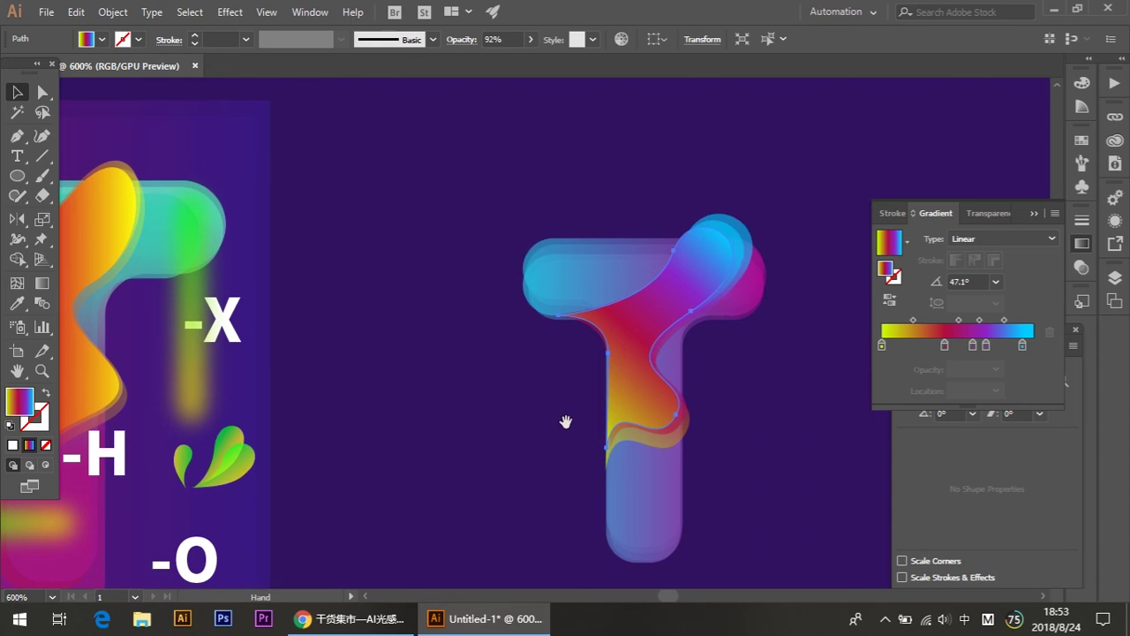
click(529, 39)
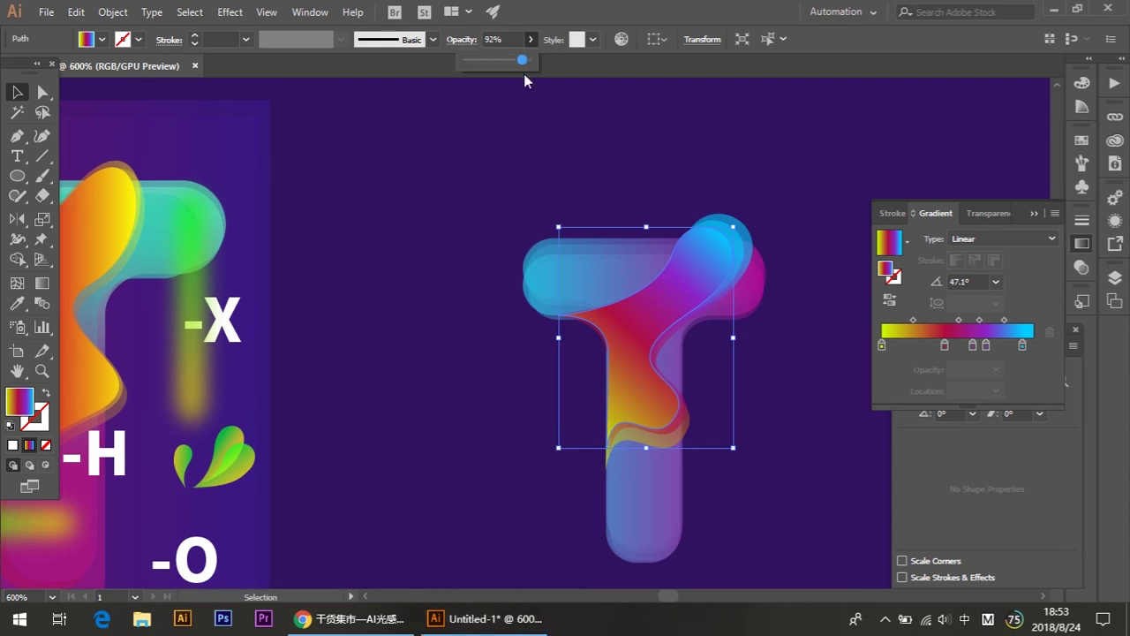
click(719, 151)
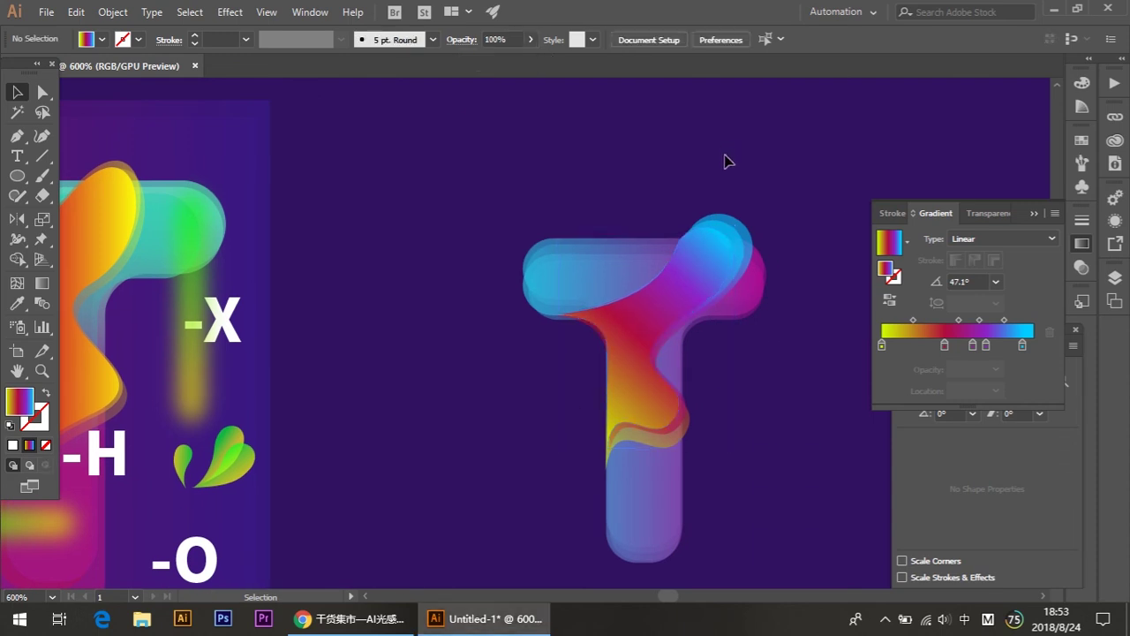
click(700, 271)
click(42, 303)
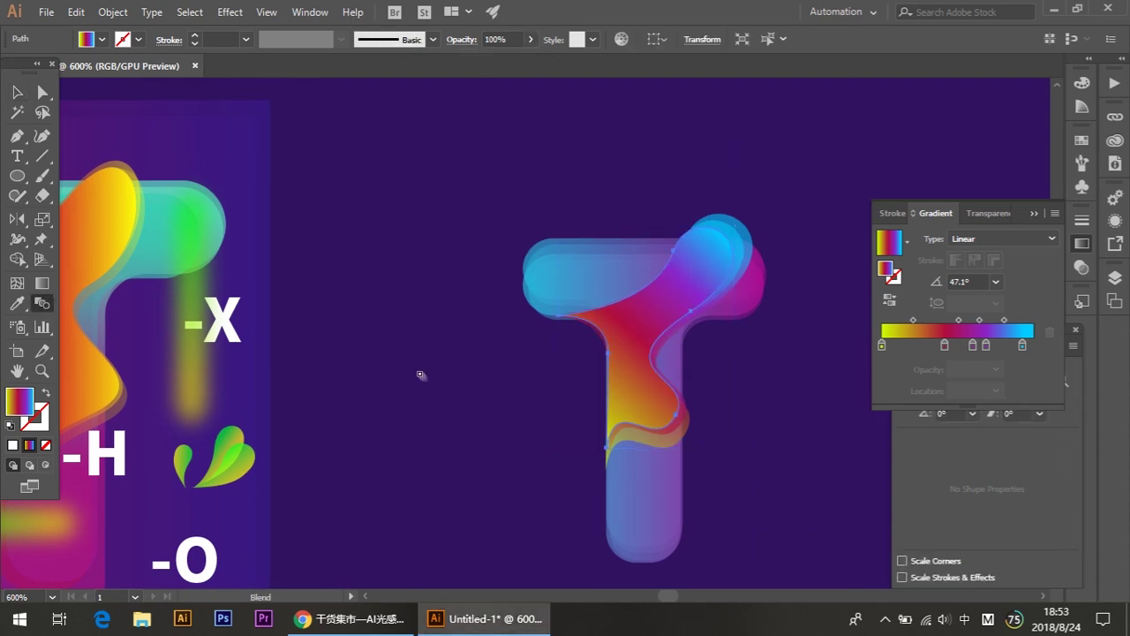
click(41, 283)
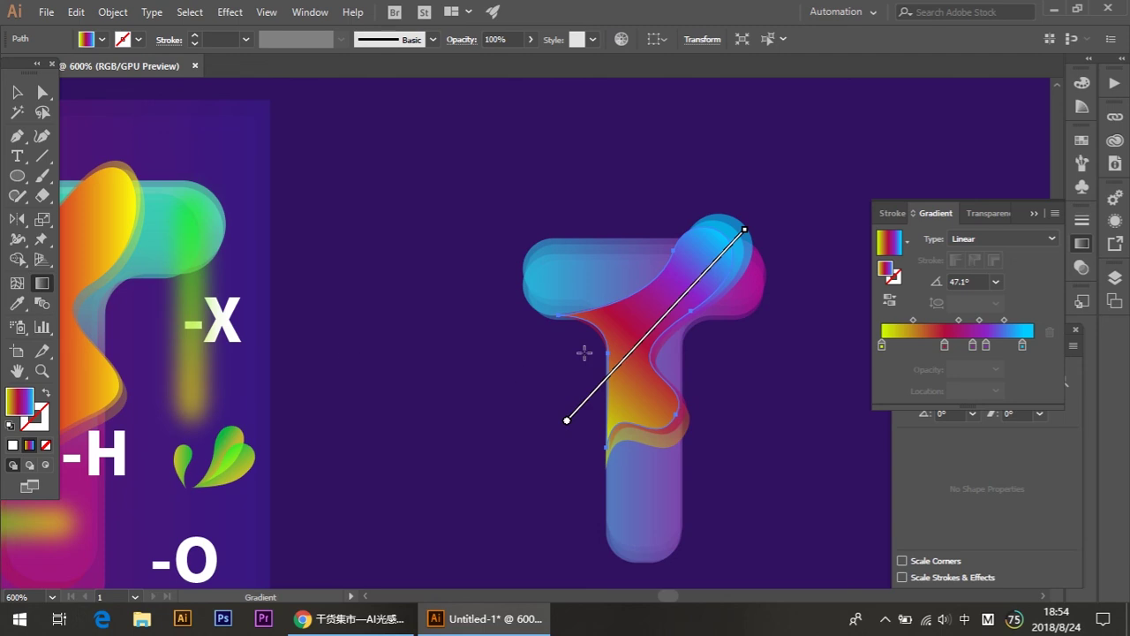
mouse_move(589, 345)
mouse_down()
mouse_move(797, 166)
mouse_move(805, 140)
mouse_up()
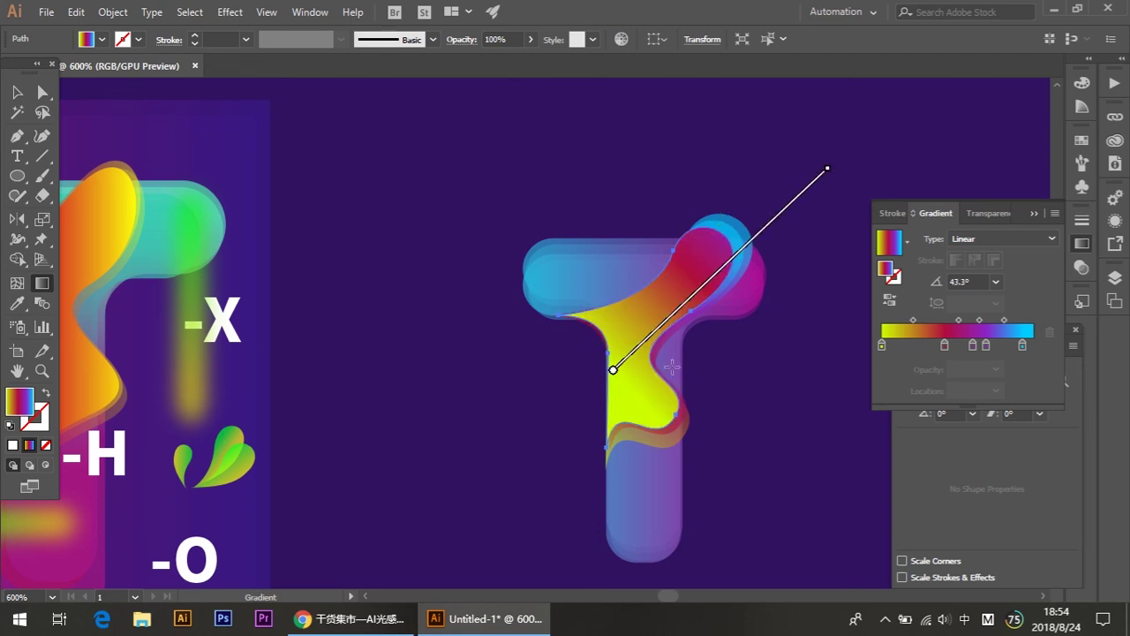
drag(713, 244, 583, 445)
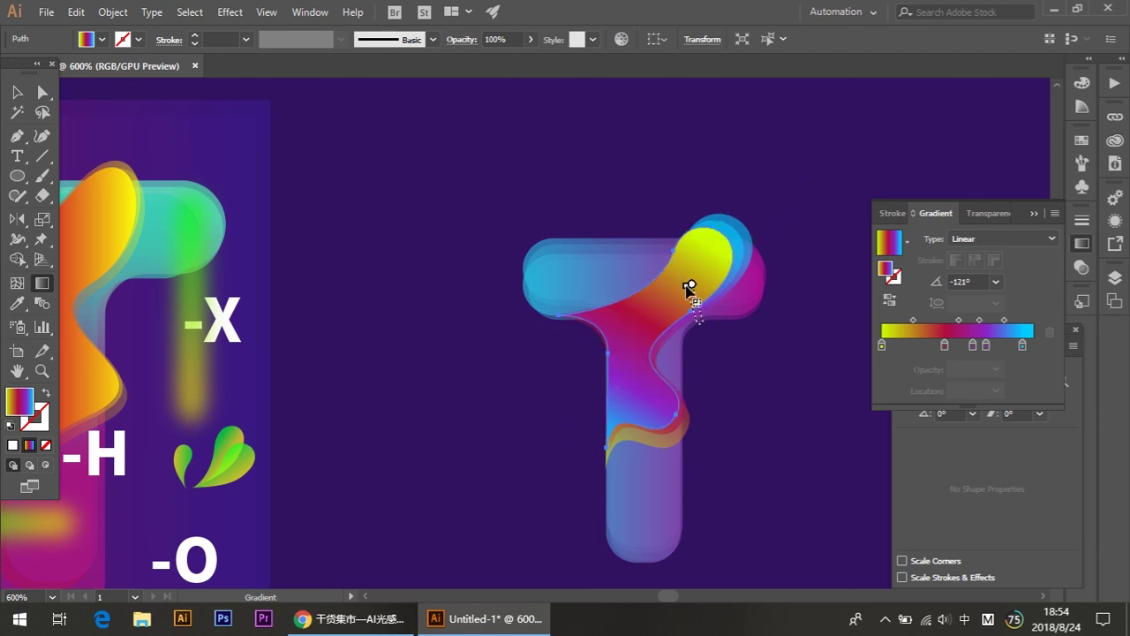
drag(678, 274, 534, 486)
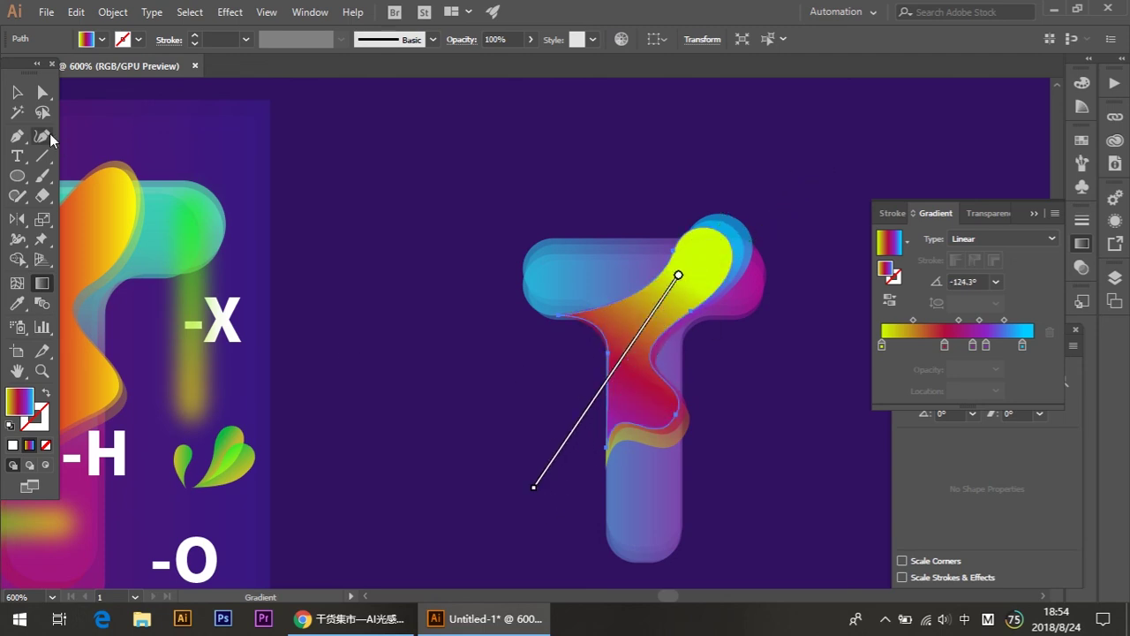
- Redraw the central shape's gradient from the upper-right arm to the lower left
key(v)
click(423, 353)
mouse_move(424, 353)
mouse_down()
mouse_move(621, 265)
mouse_move(404, 270)
mouse_up()
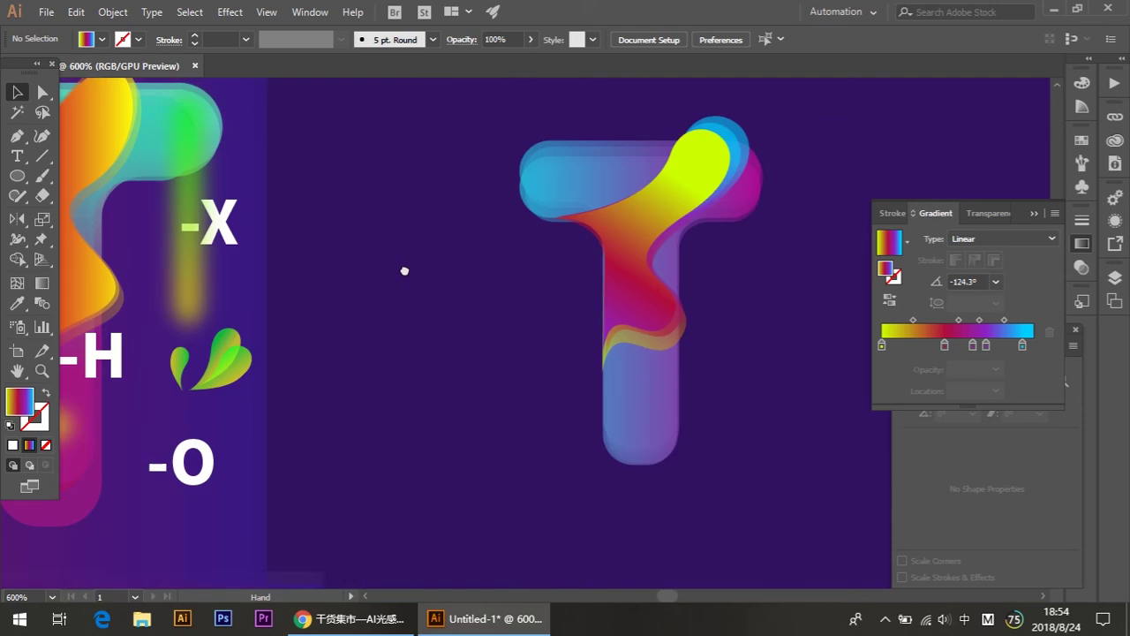
click(610, 176)
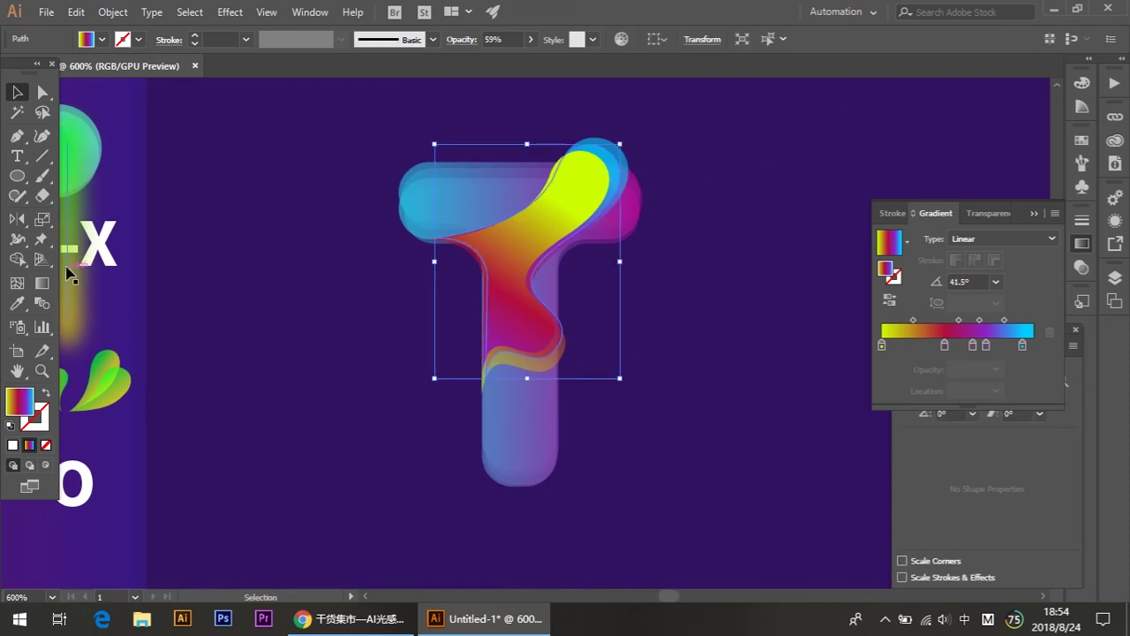
click(40, 285)
drag(641, 133, 389, 406)
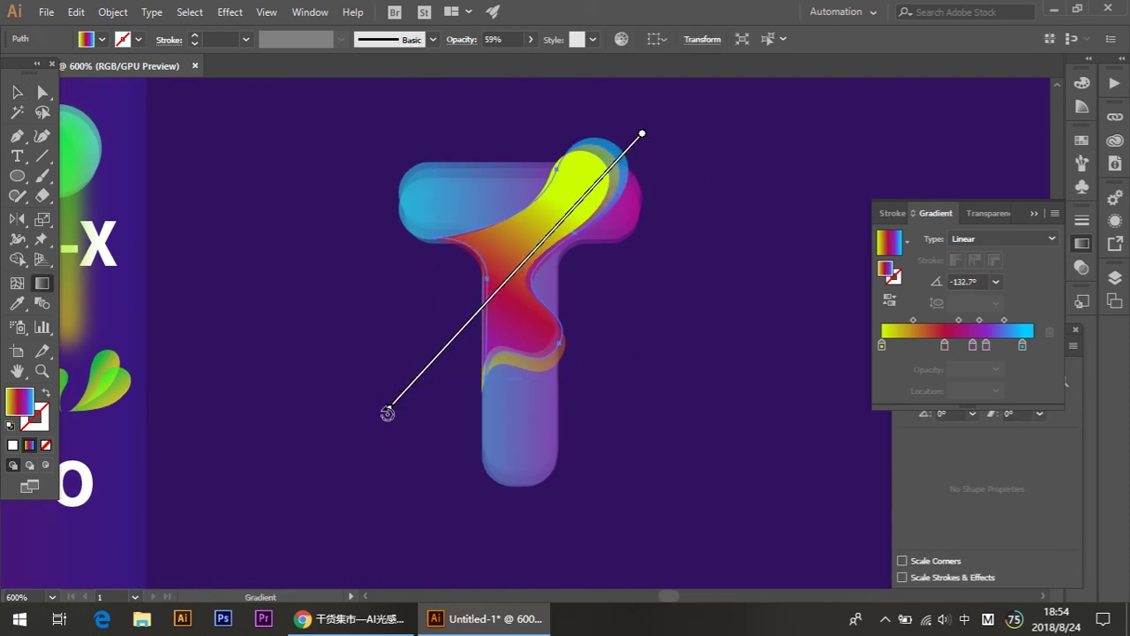
drag(570, 220, 367, 416)
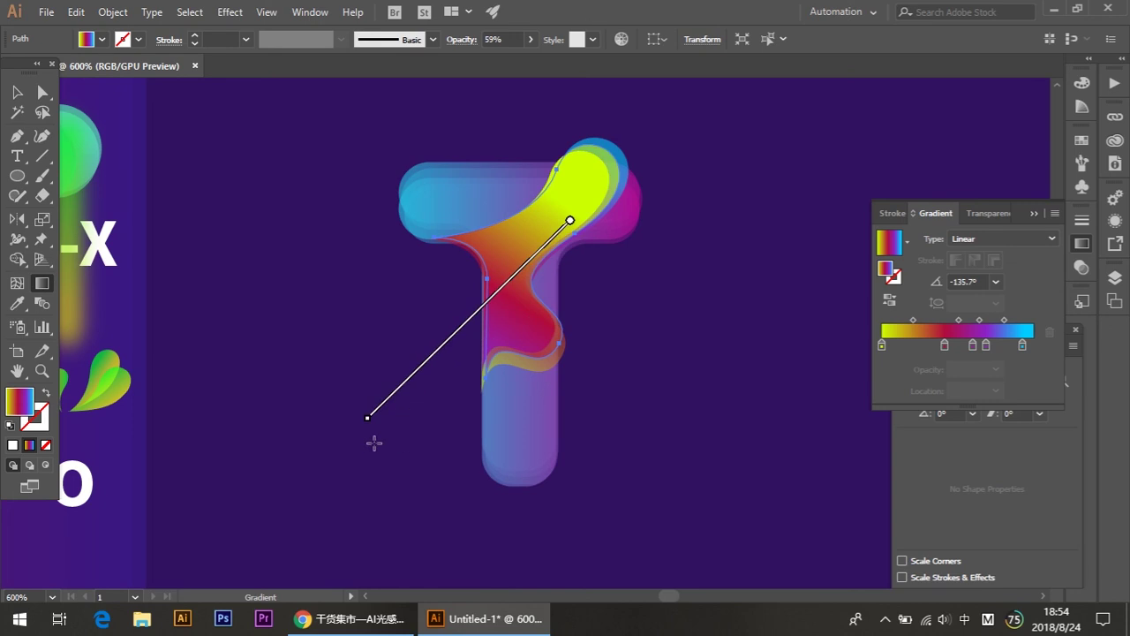
drag(617, 153, 369, 436)
- Give the yellow central shape the same upper-right to lower-left gradient, about -138.1°
click(16, 92)
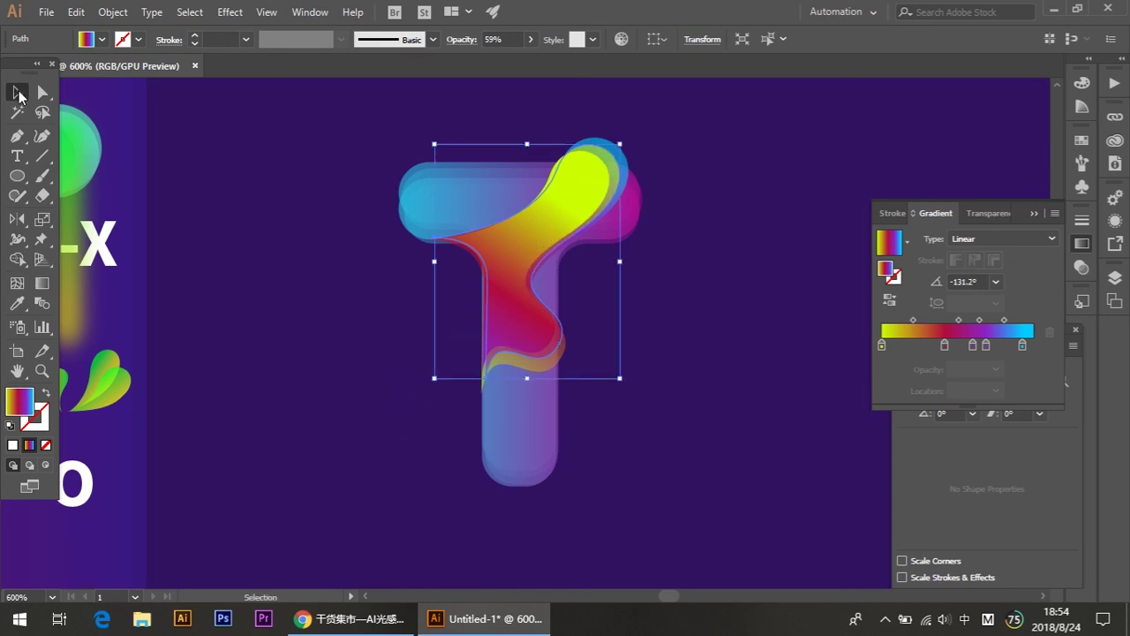
click(706, 217)
click(527, 263)
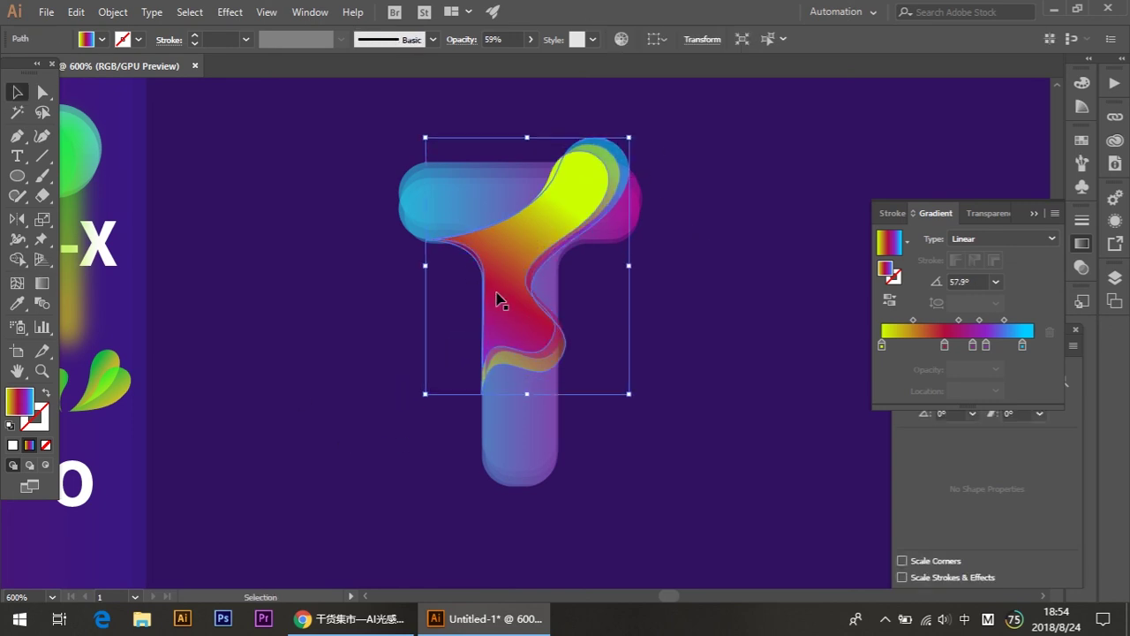
key(g)
key(shift)
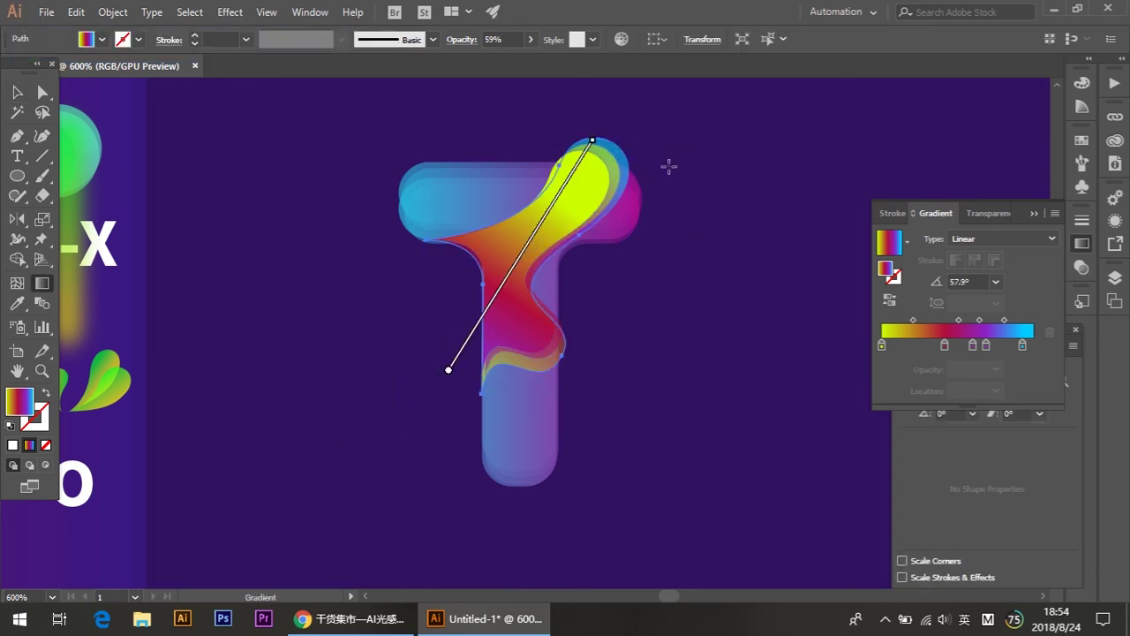
drag(630, 144, 351, 422)
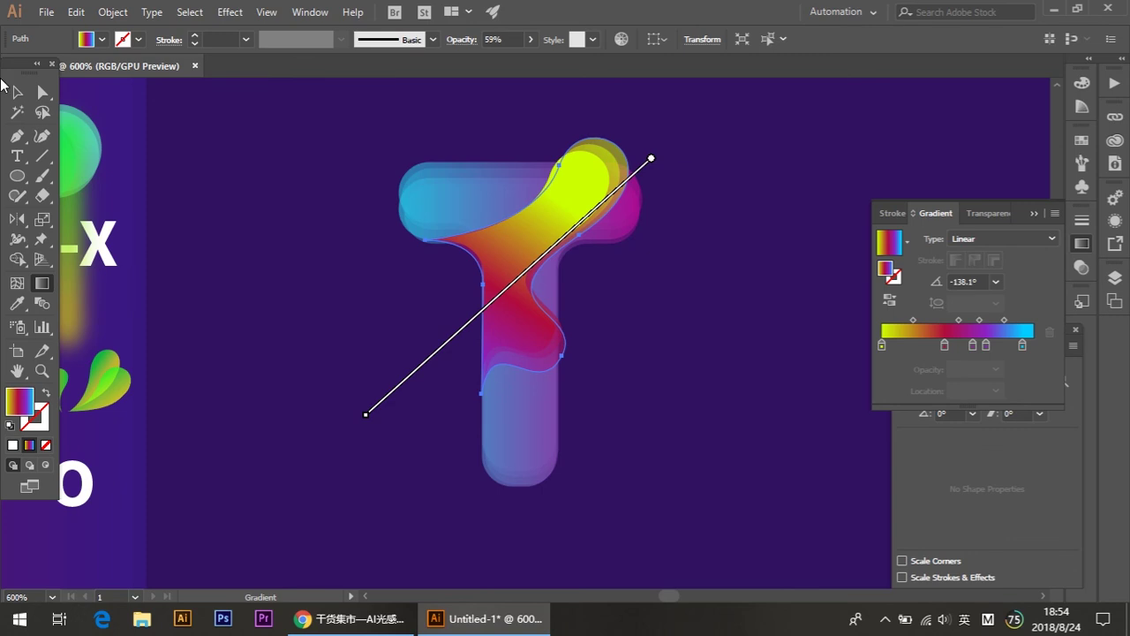
click(19, 93)
click(677, 370)
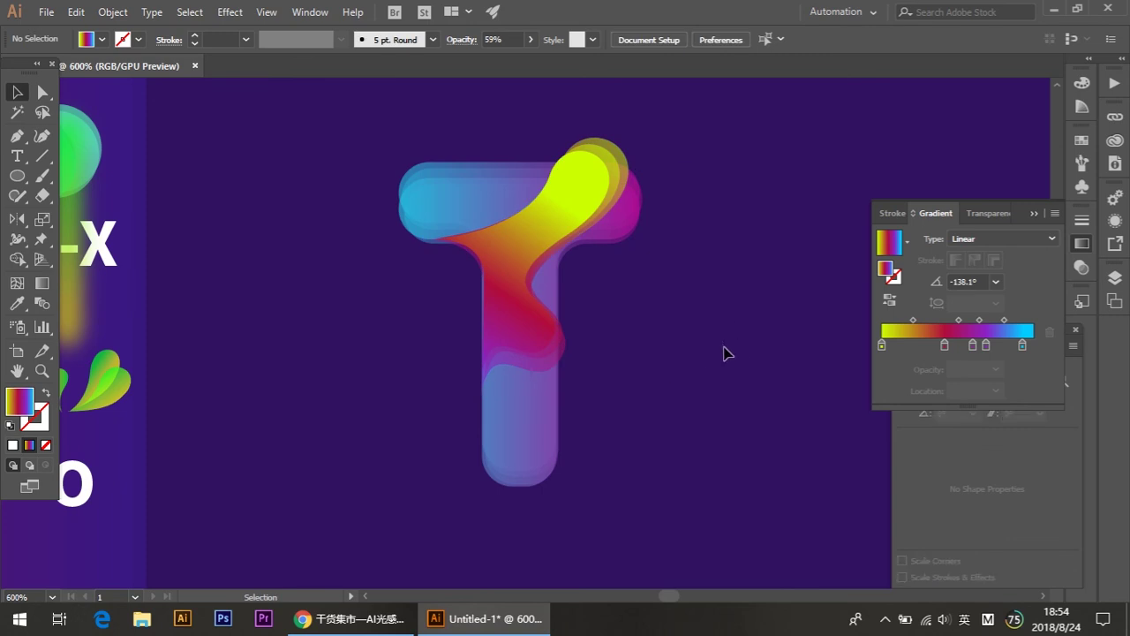
- Raise the back T group's opacity and make its magenta stop pinker (#d30c95)
click(547, 415)
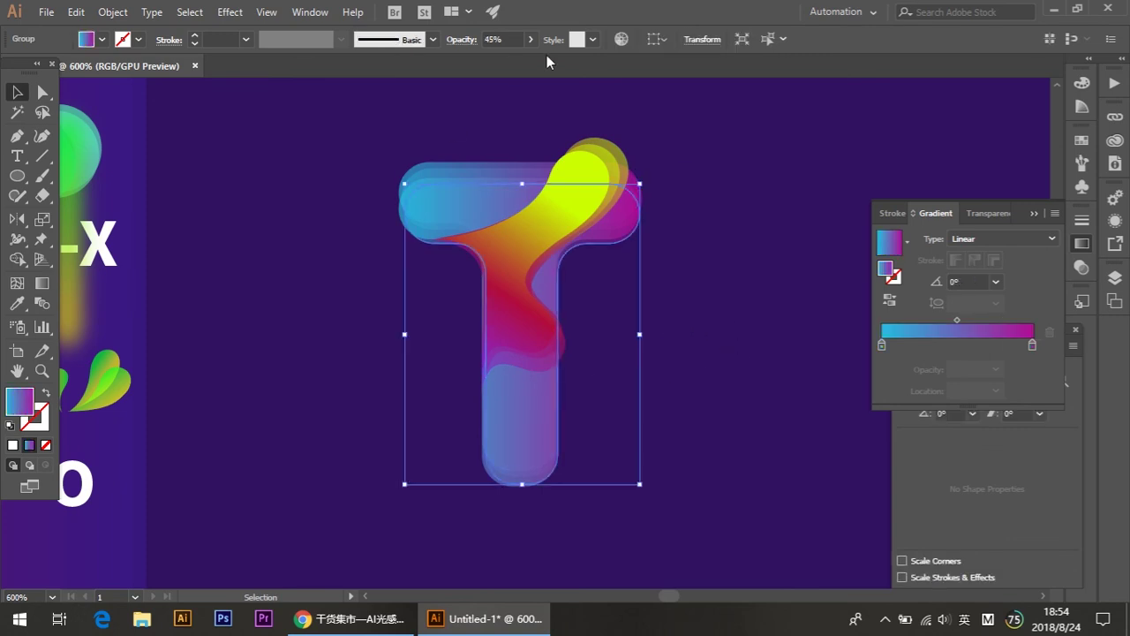
click(531, 39)
drag(502, 62, 525, 67)
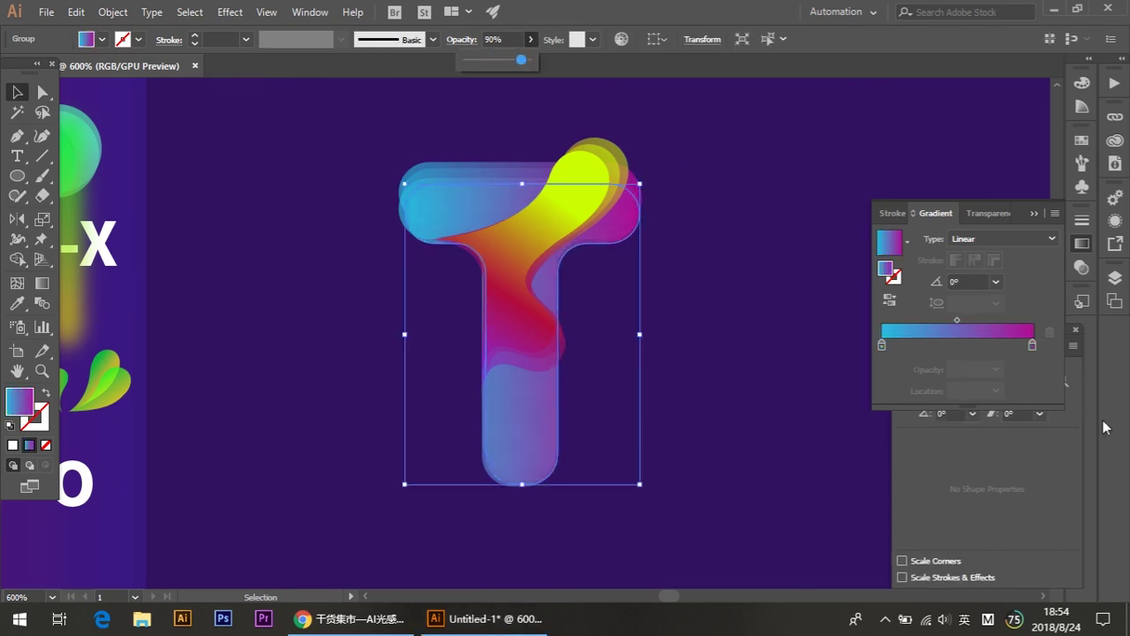
double_click(1033, 343)
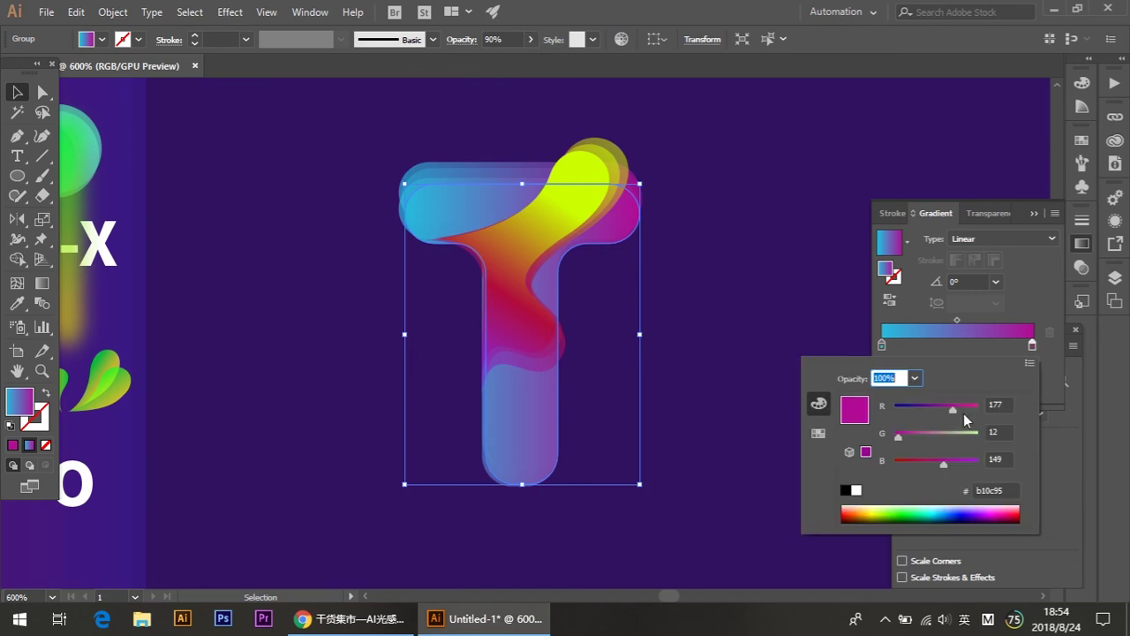
drag(963, 414, 964, 408)
drag(942, 466, 924, 465)
click(881, 346)
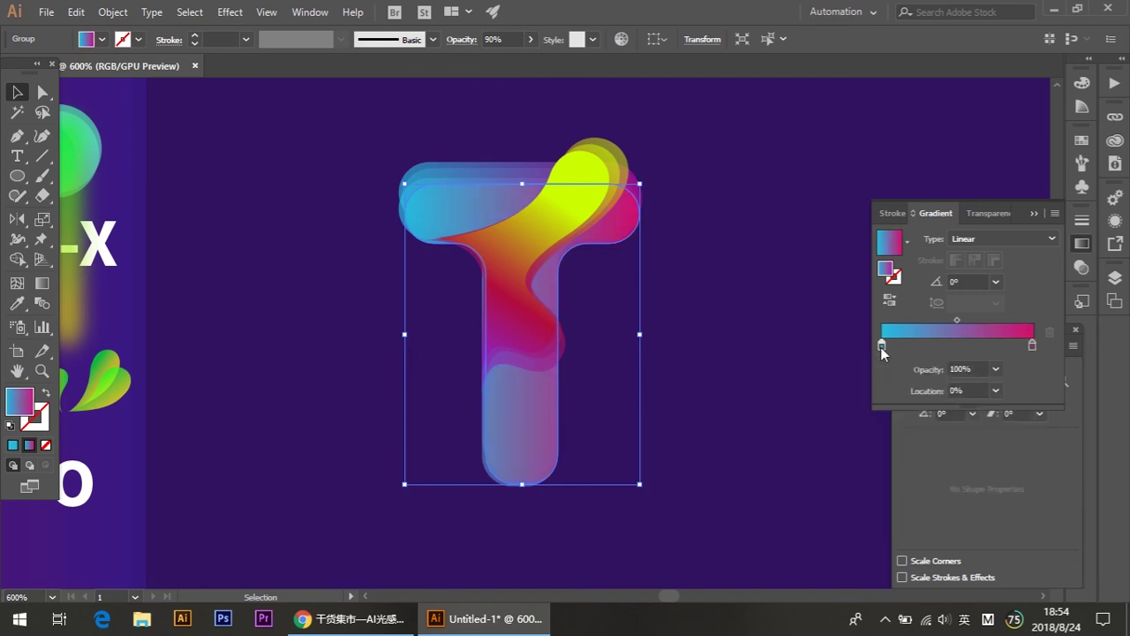
- Shift the cyan gradient stop to a bluer light blue (#39aeeb)
double_click(880, 346)
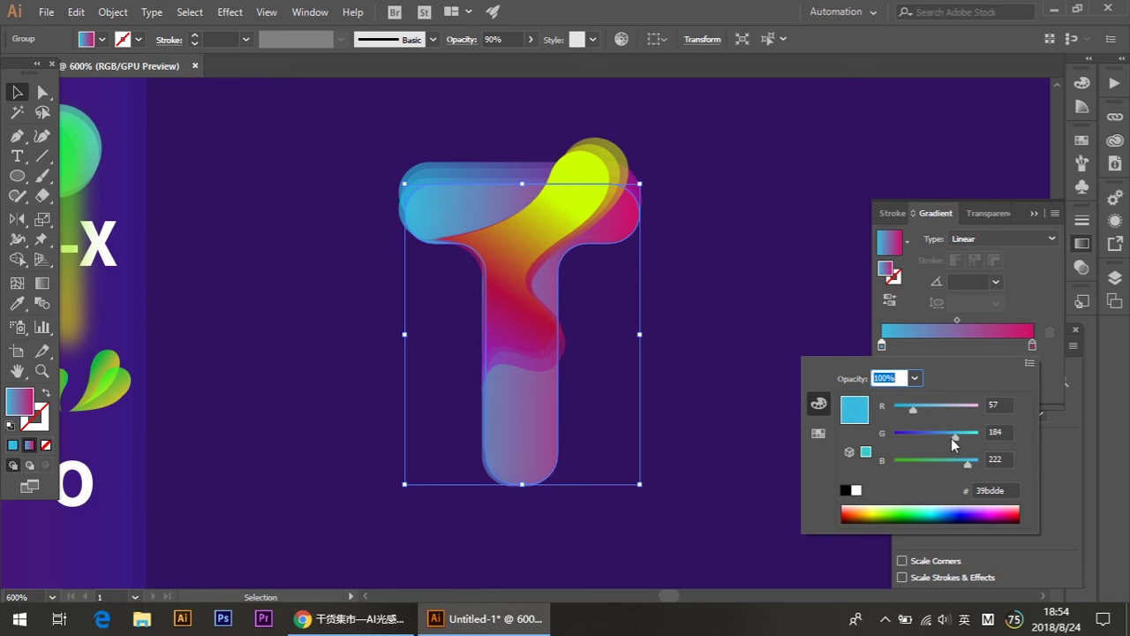
mouse_move(950, 438)
mouse_down()
mouse_move(932, 433)
mouse_move(952, 433)
mouse_up()
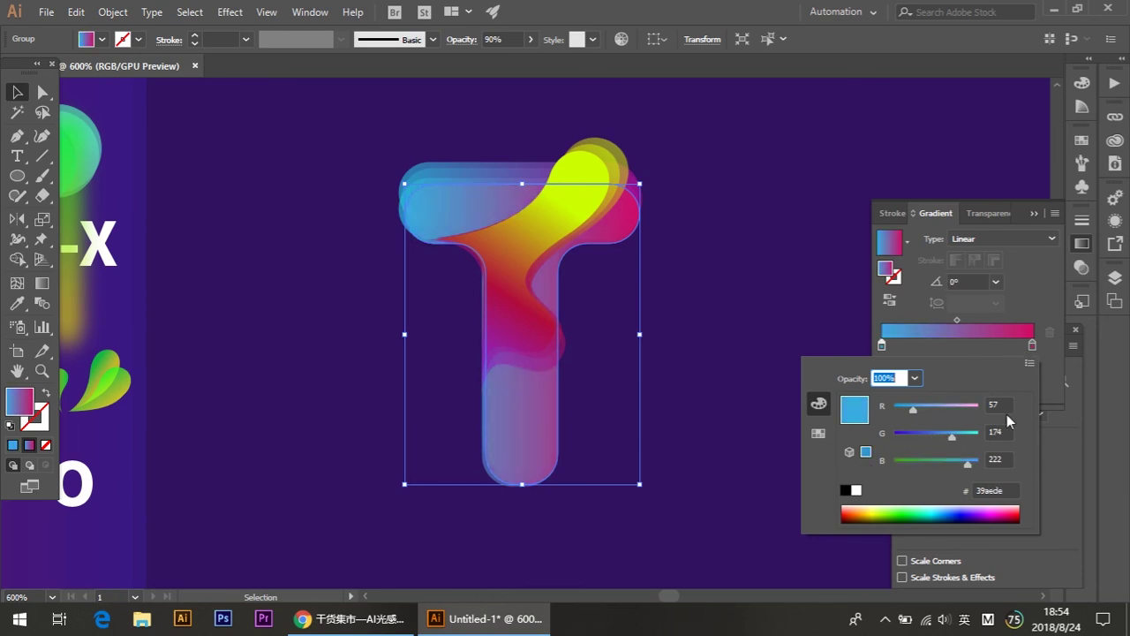
drag(949, 463, 971, 462)
click(757, 301)
click(729, 282)
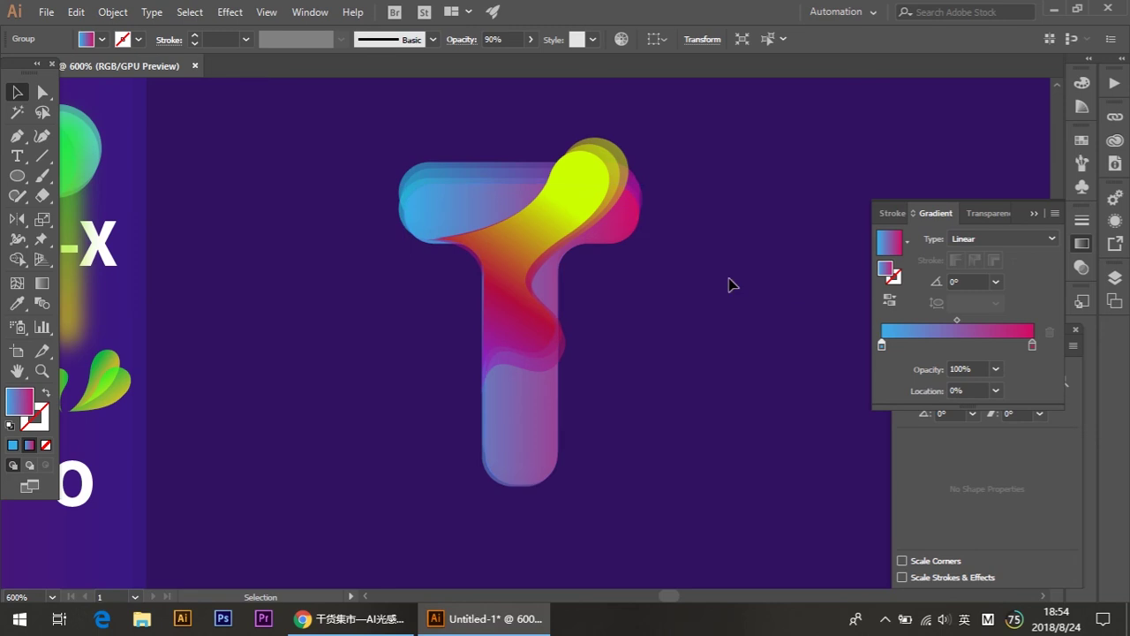
click(481, 181)
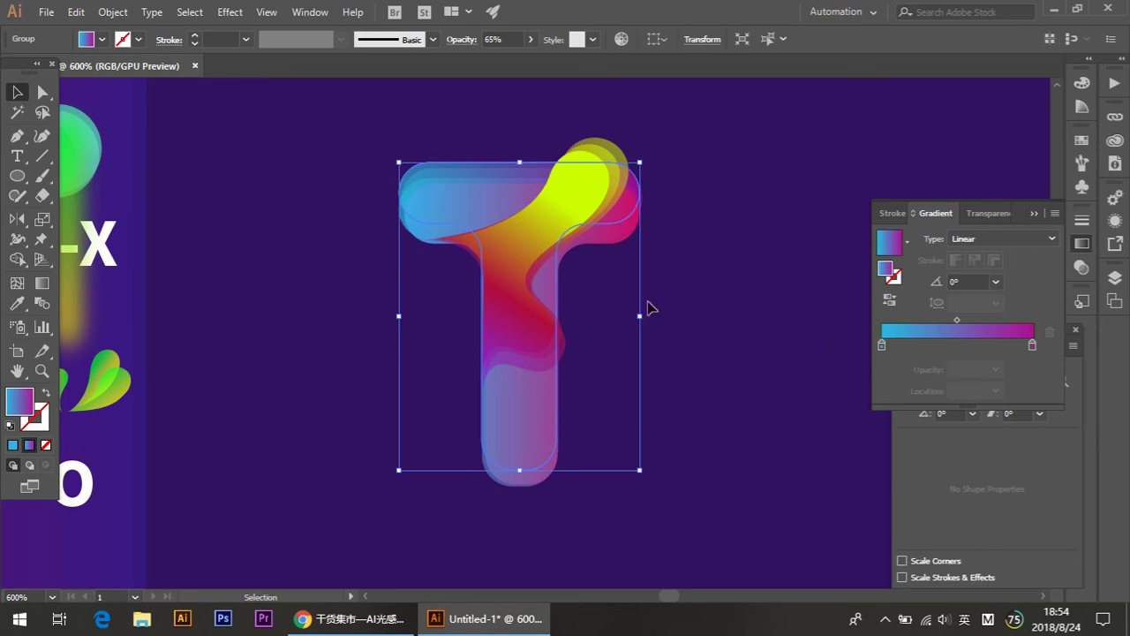
- Copy the yellow shape's appearance onto the T with the Eyedropper, undoing a trial opacity change
key(i)
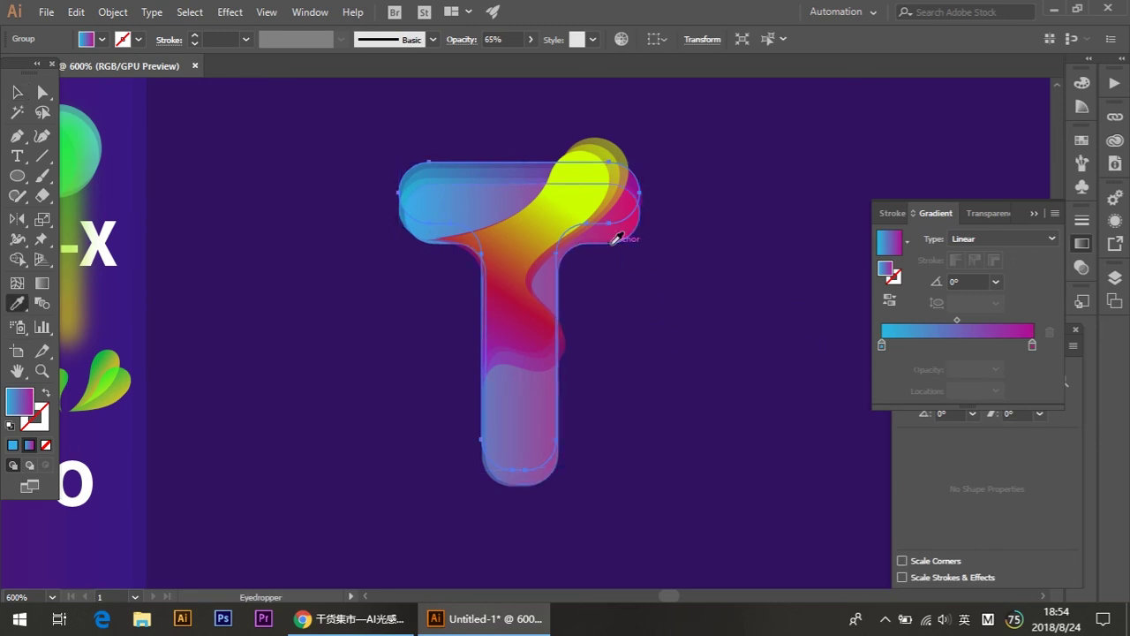
click(606, 169)
click(530, 39)
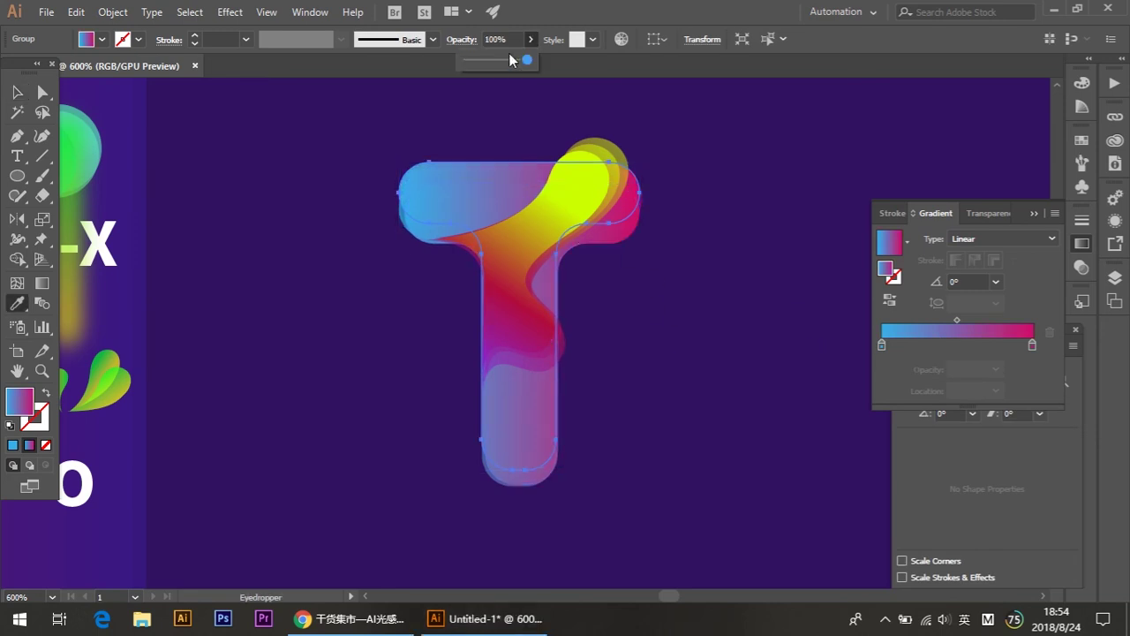
click(517, 79)
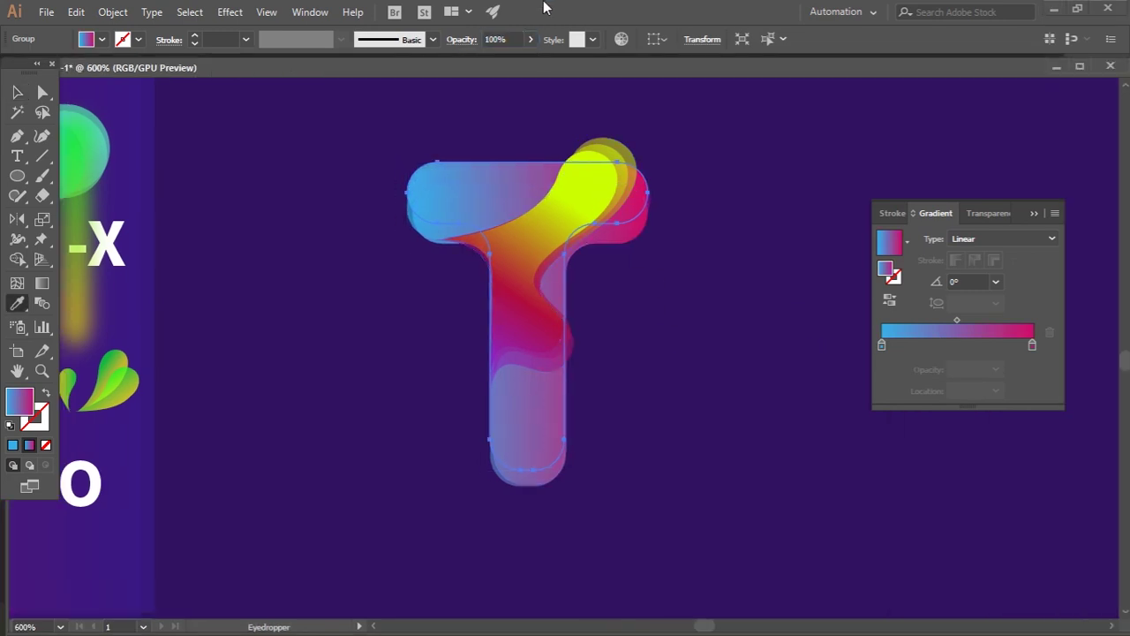
click(538, 55)
drag(533, 77, 503, 75)
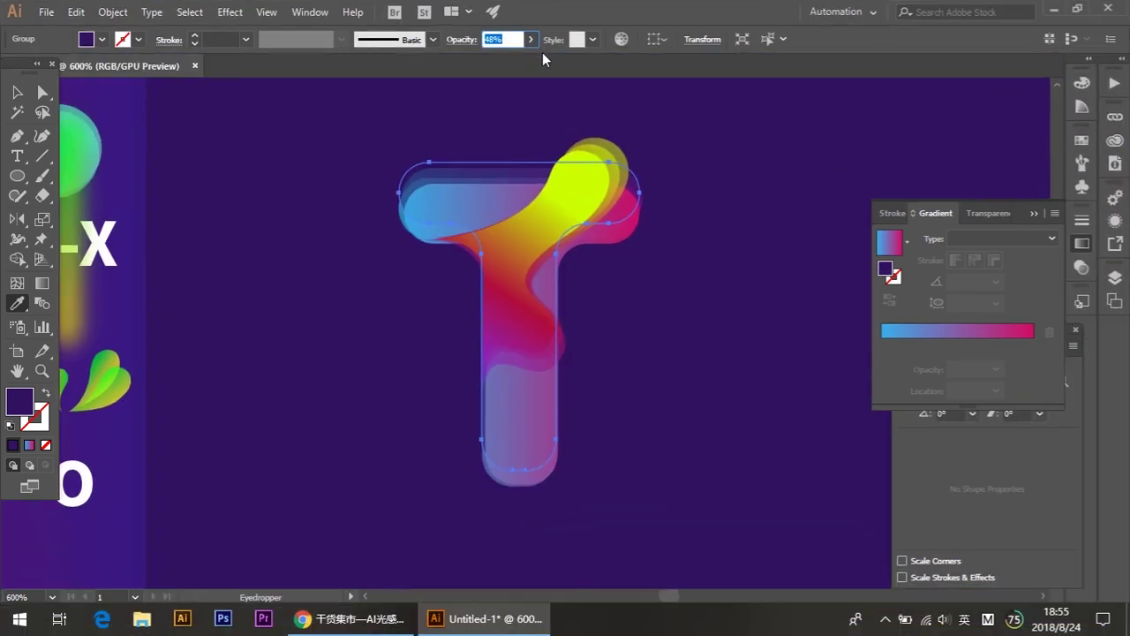
click(532, 41)
drag(484, 62, 532, 61)
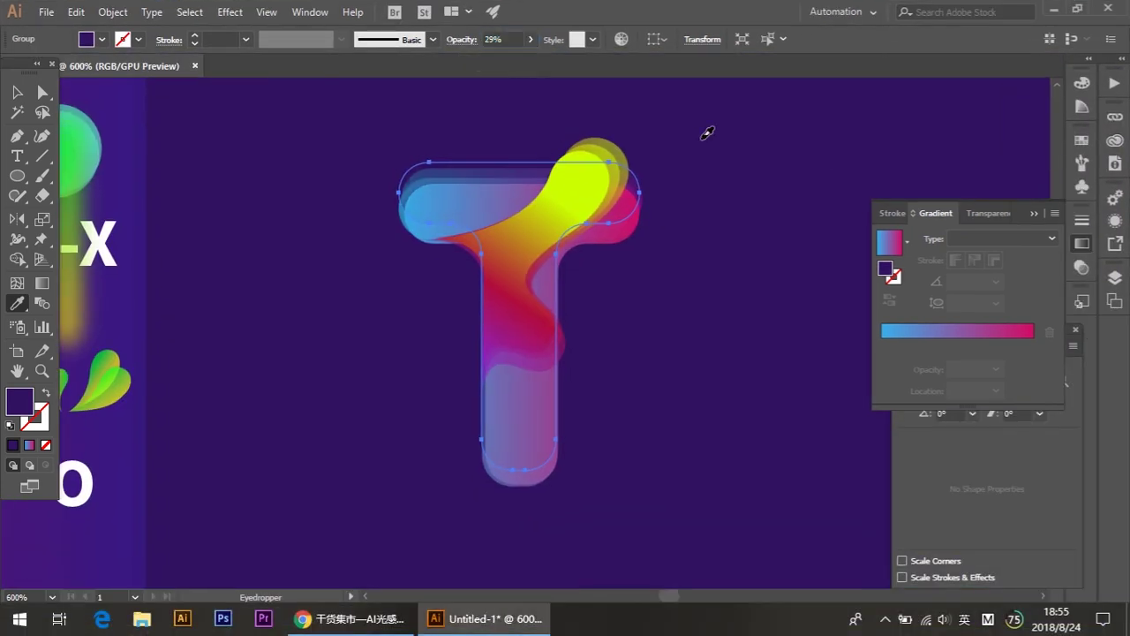
click(17, 95)
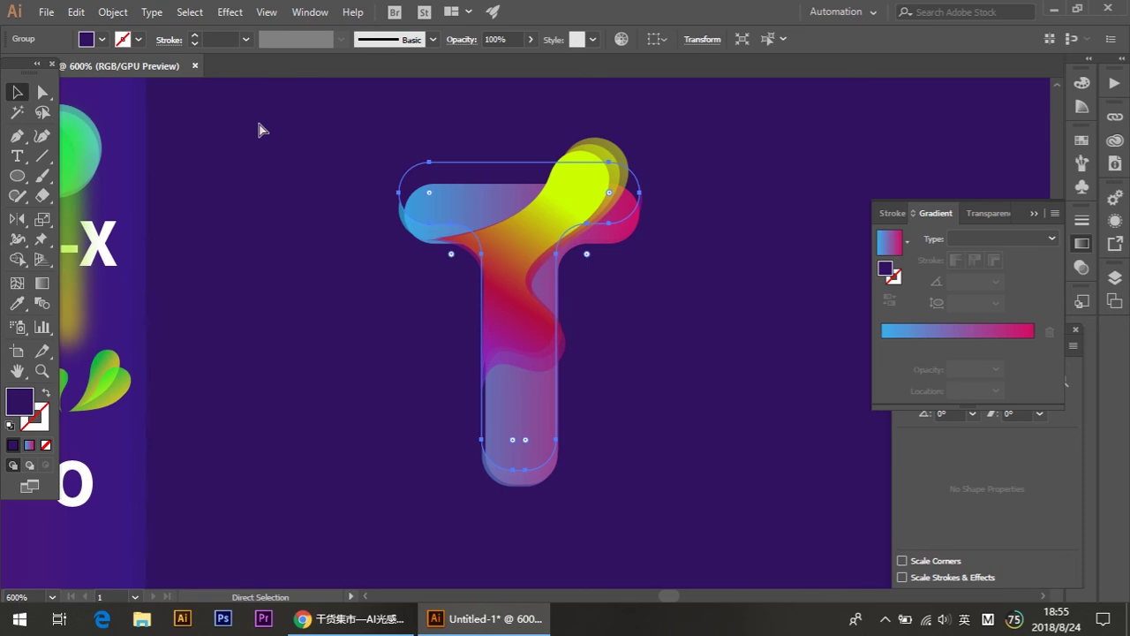
key(ctrl+z)
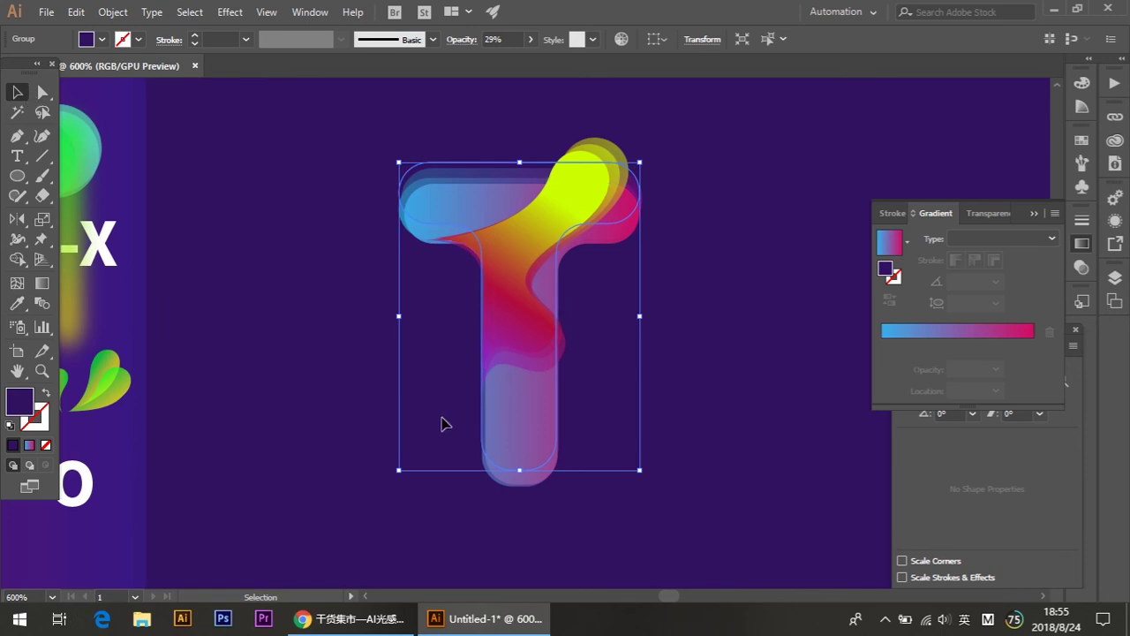
- Set another T layer group to 53% opacity
click(361, 446)
click(519, 459)
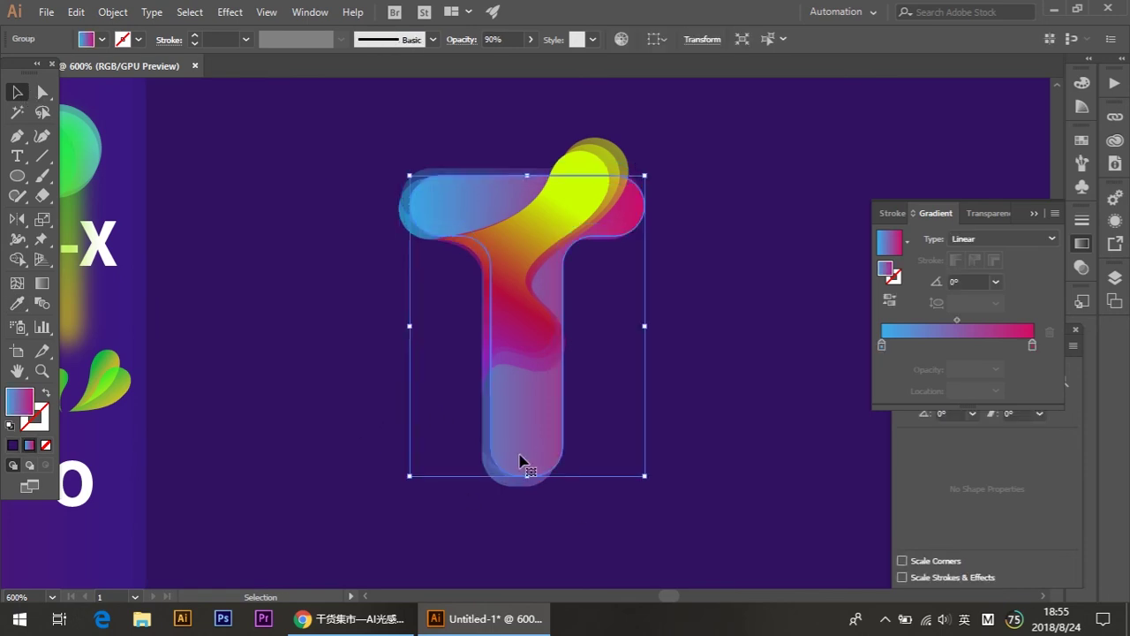
drag(519, 460, 517, 468)
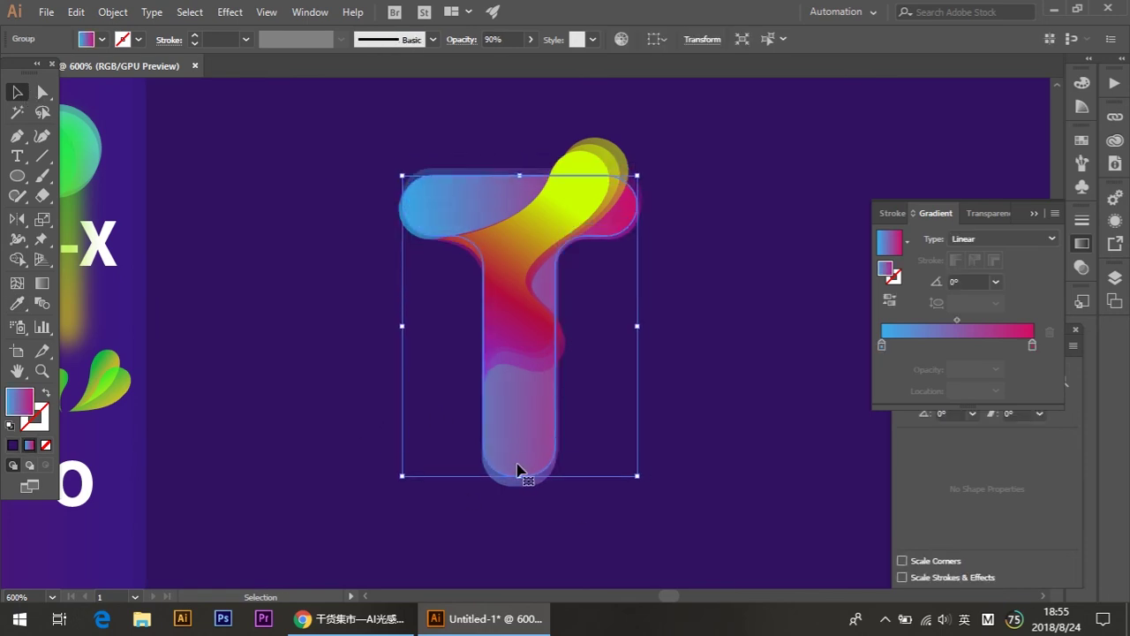
click(527, 42)
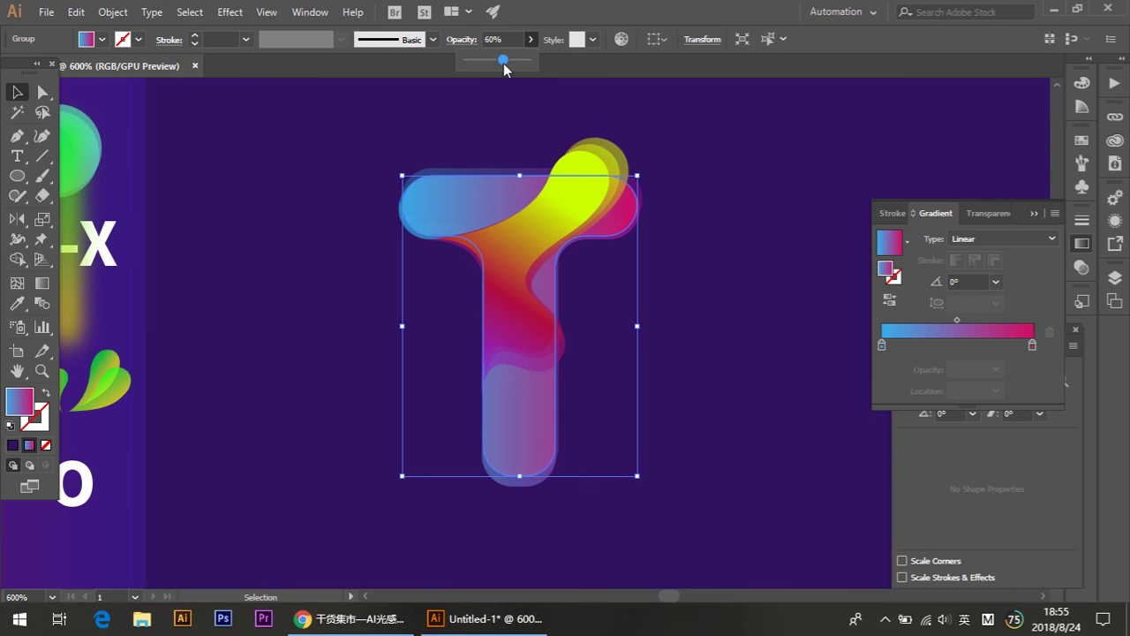
drag(504, 60, 491, 60)
- Move one T layer up to align the layers and pan to the left artwork
click(529, 126)
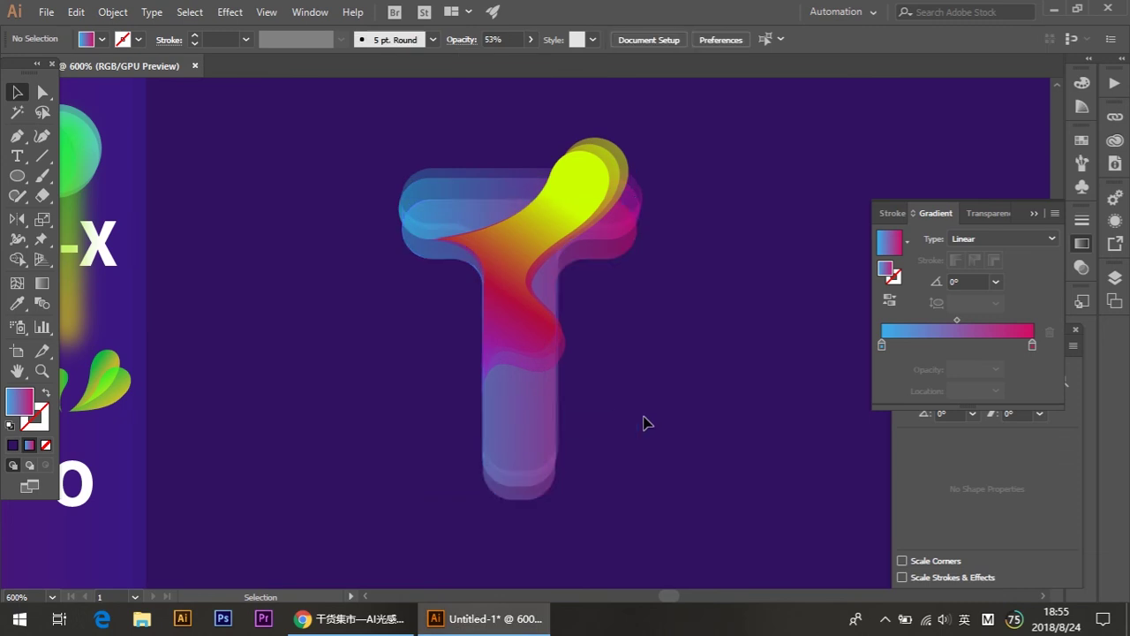
drag(537, 464, 530, 434)
click(685, 431)
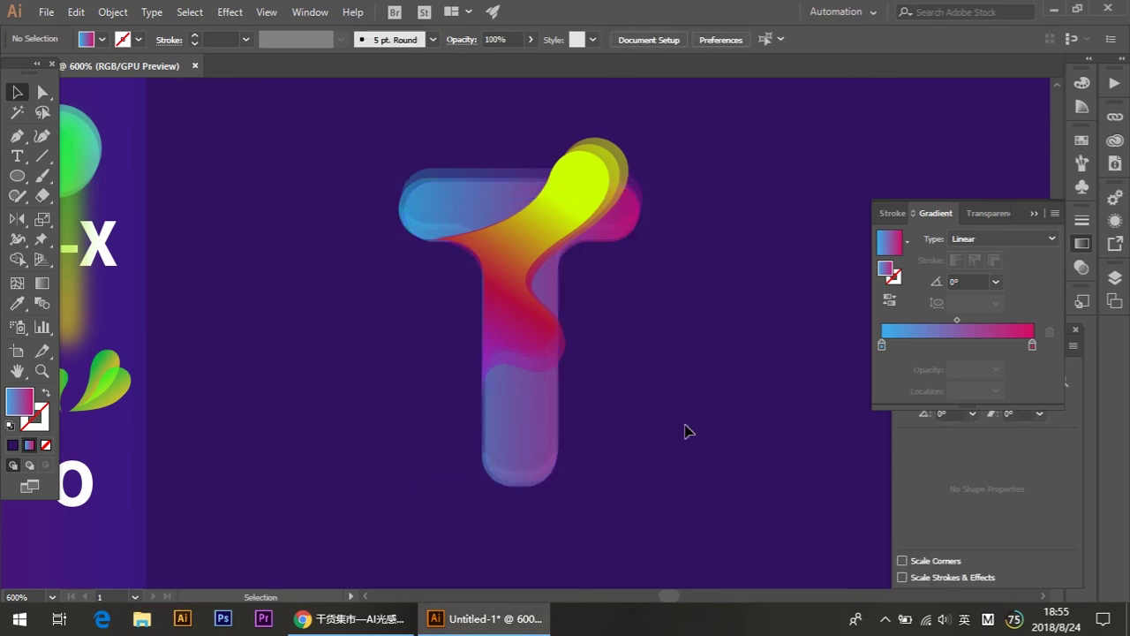
drag(793, 429, 648, 408)
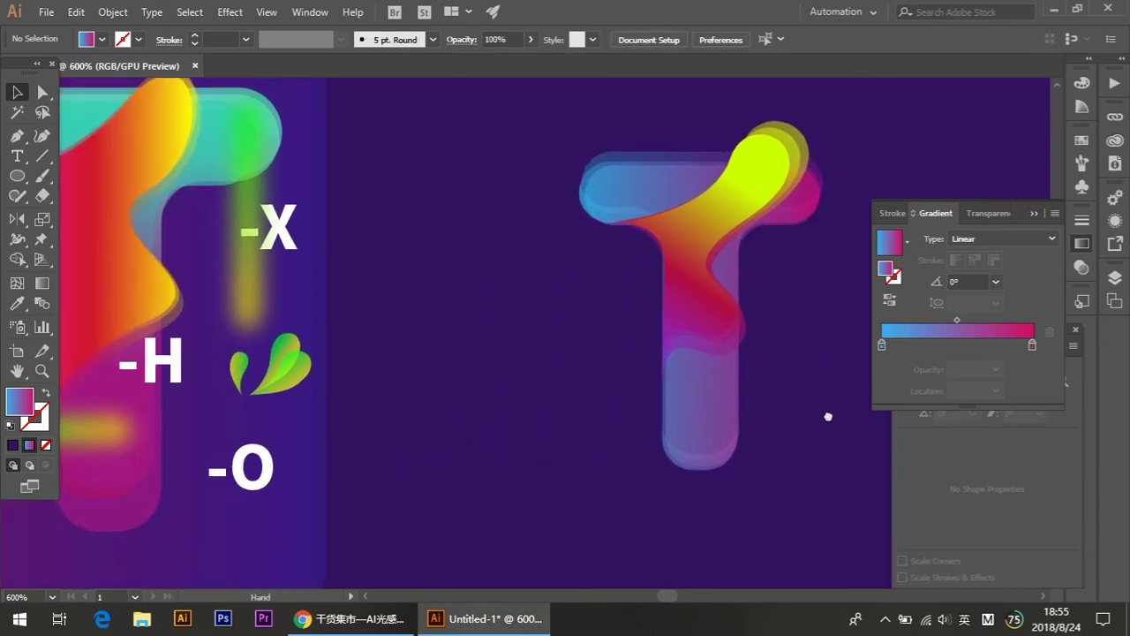
- Draw a rectangle over the right-hand T at 28% opacity
scroll(690, 447, down, 1)
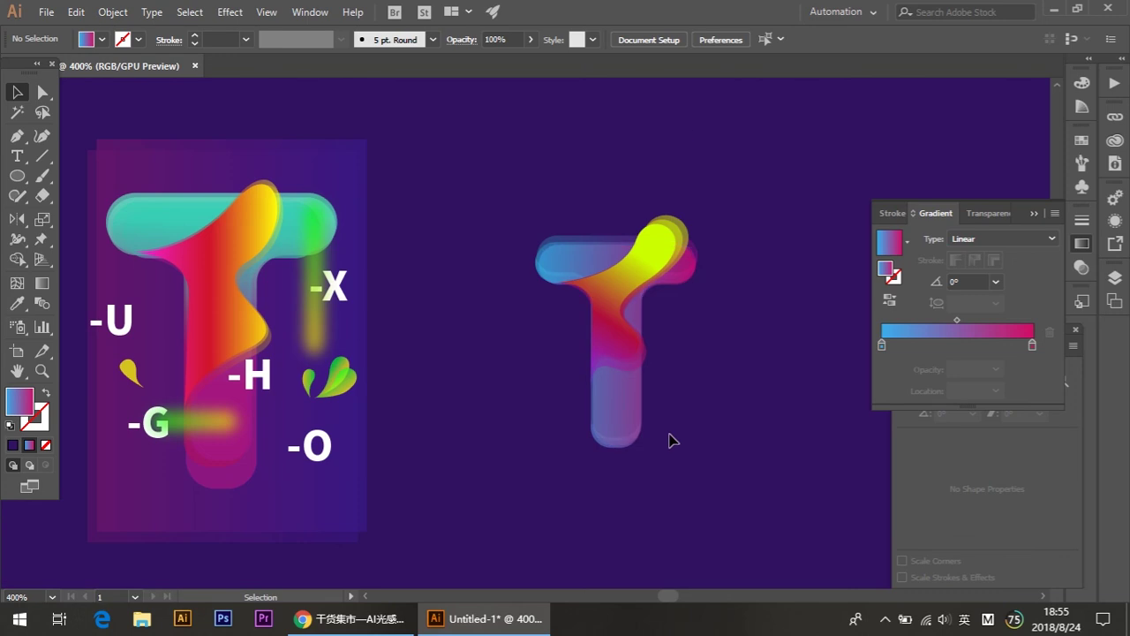
click(40, 288)
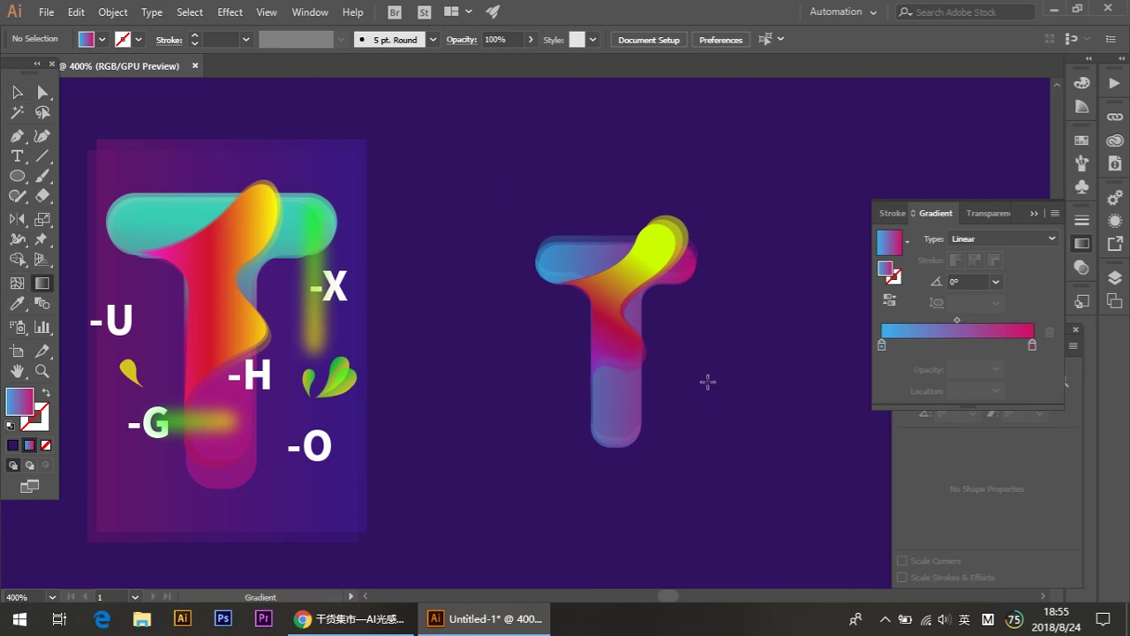
click(20, 179)
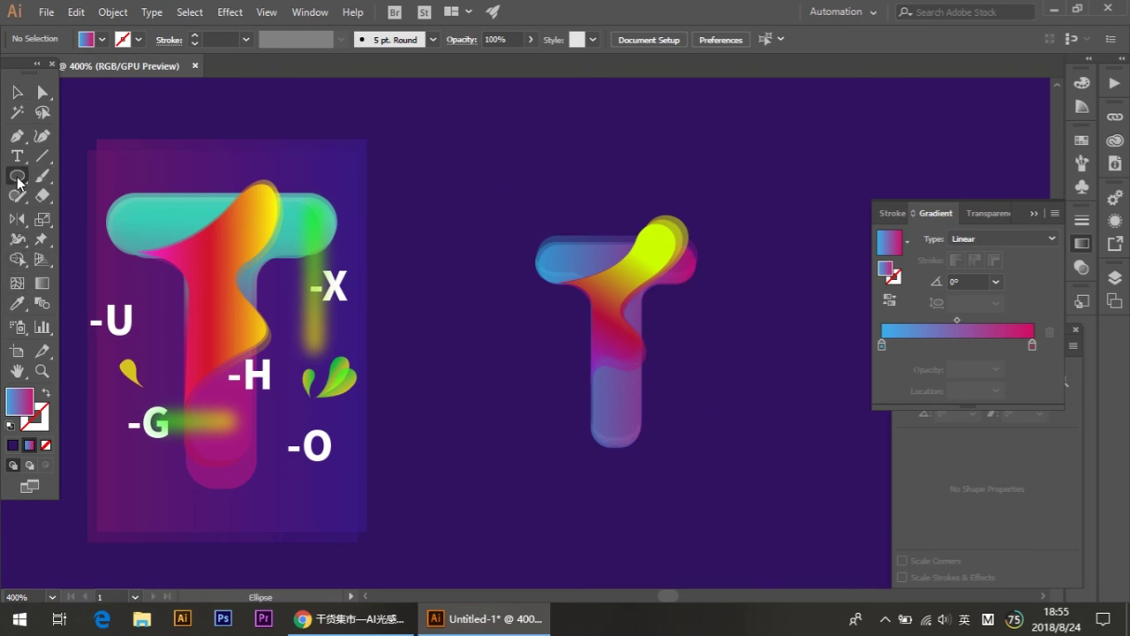
click(92, 176)
mouse_move(509, 140)
mouse_down()
mouse_move(742, 517)
mouse_move(740, 505)
mouse_up()
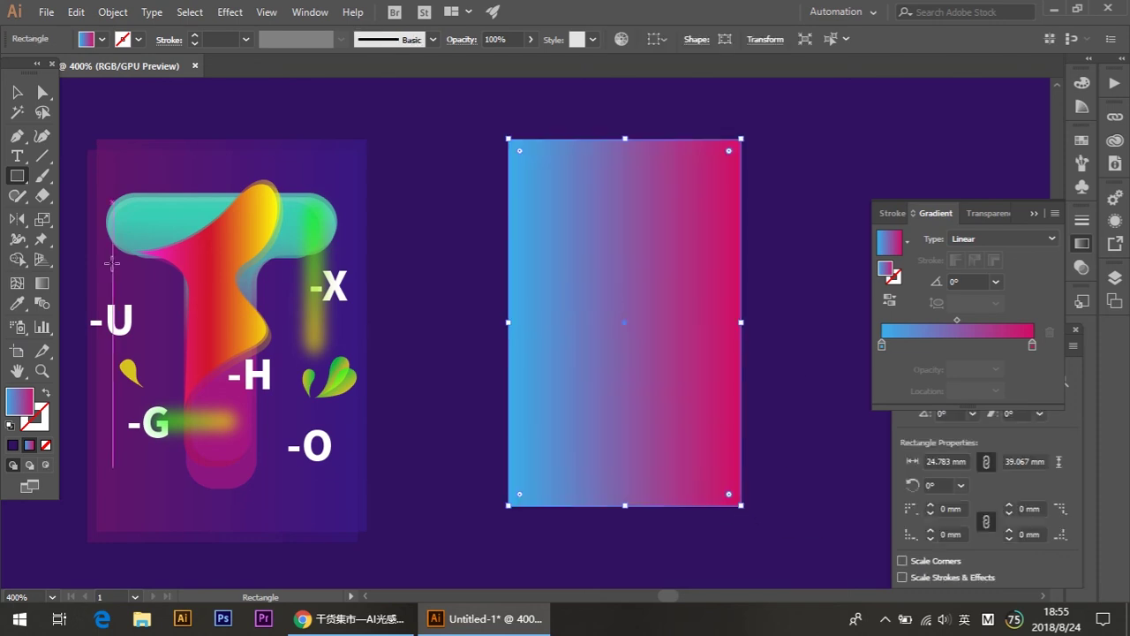
click(530, 39)
drag(530, 60, 485, 62)
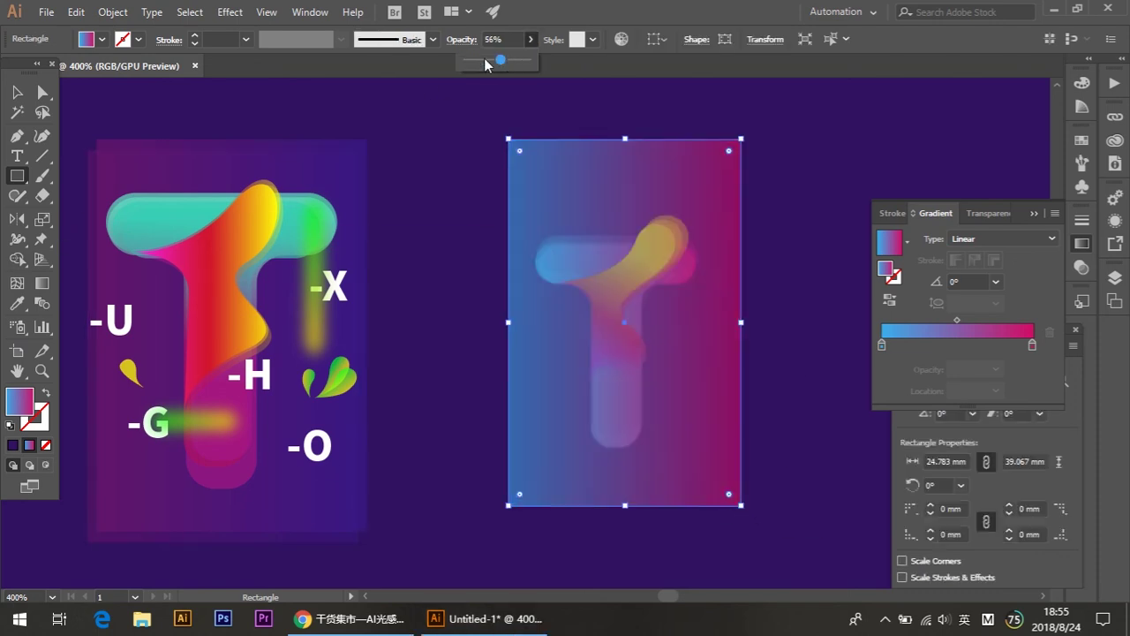
- Make a slightly offset copy of the rectangle and group both with Ctrl+G
click(17, 92)
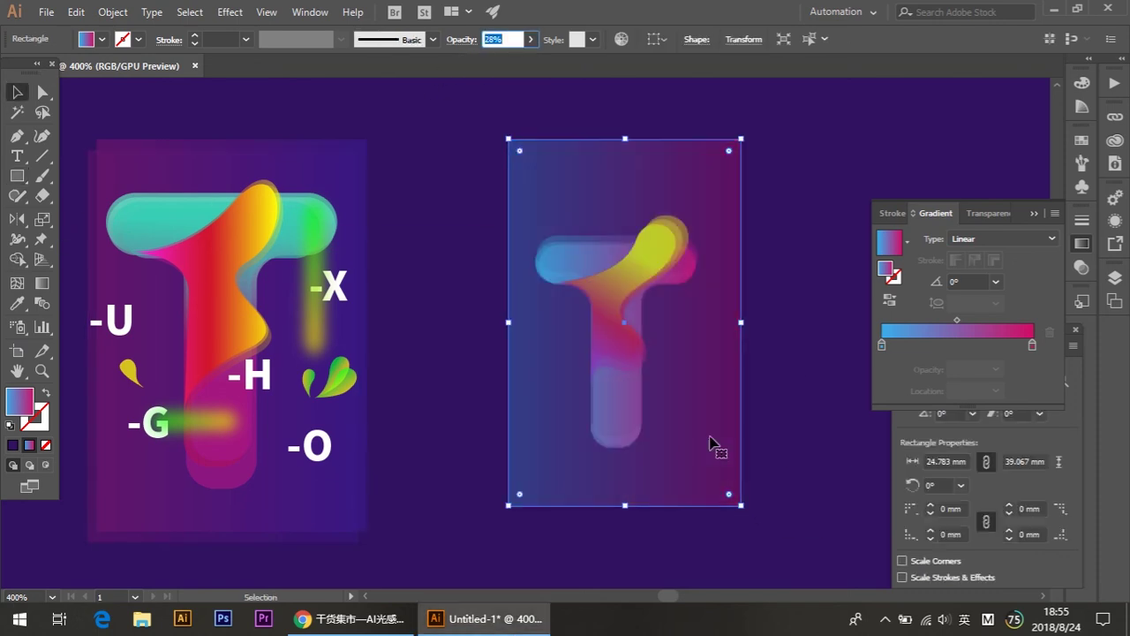
drag(709, 436, 746, 429)
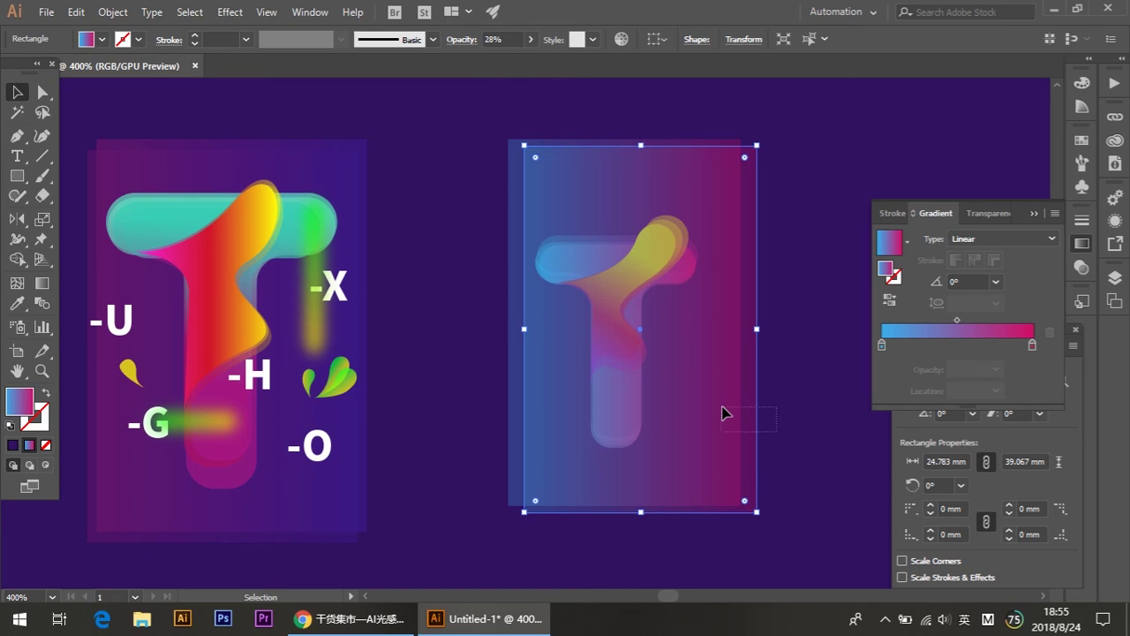
shift+click(719, 409)
key(ctrl+g)
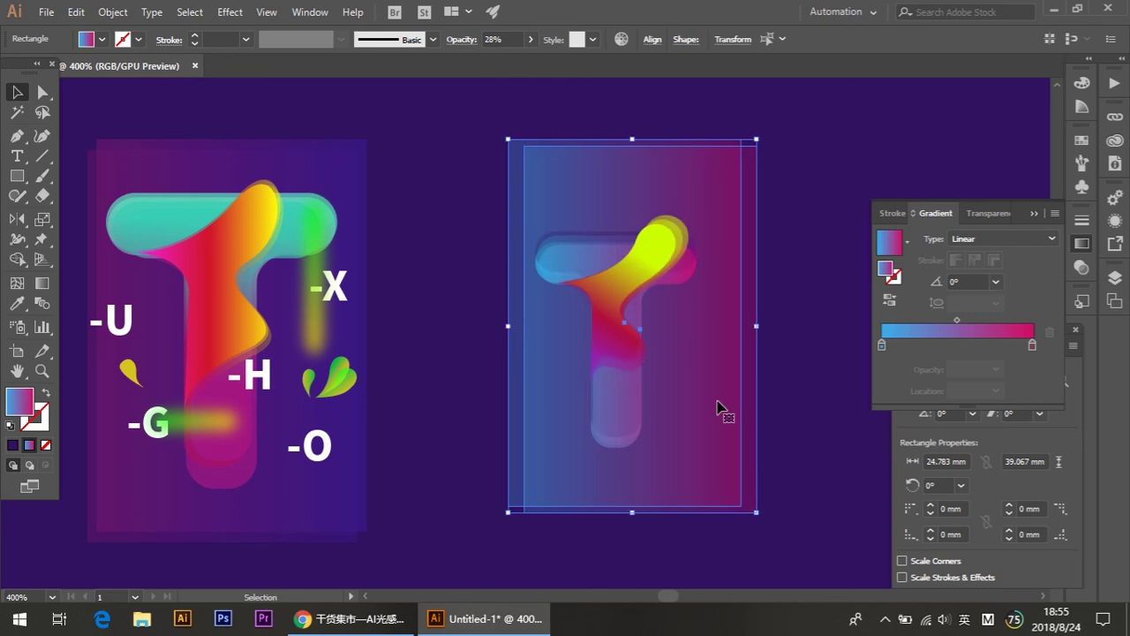
- Change the panel gradient's starting stop from light blue to deep blue (#2827ff)
click(1032, 346)
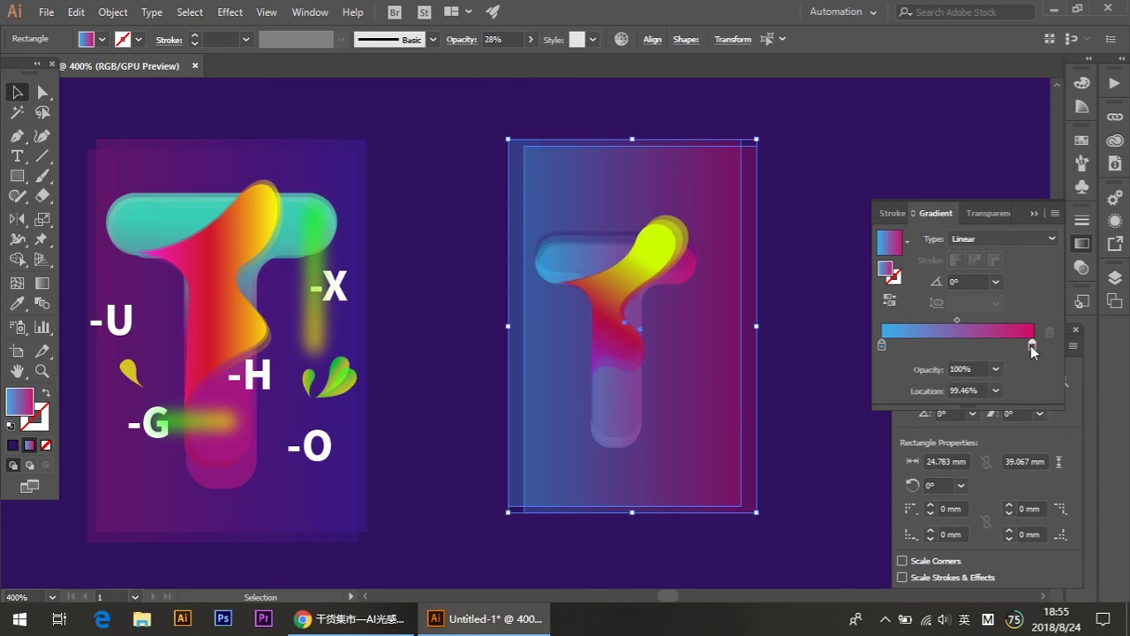
double_click(1031, 347)
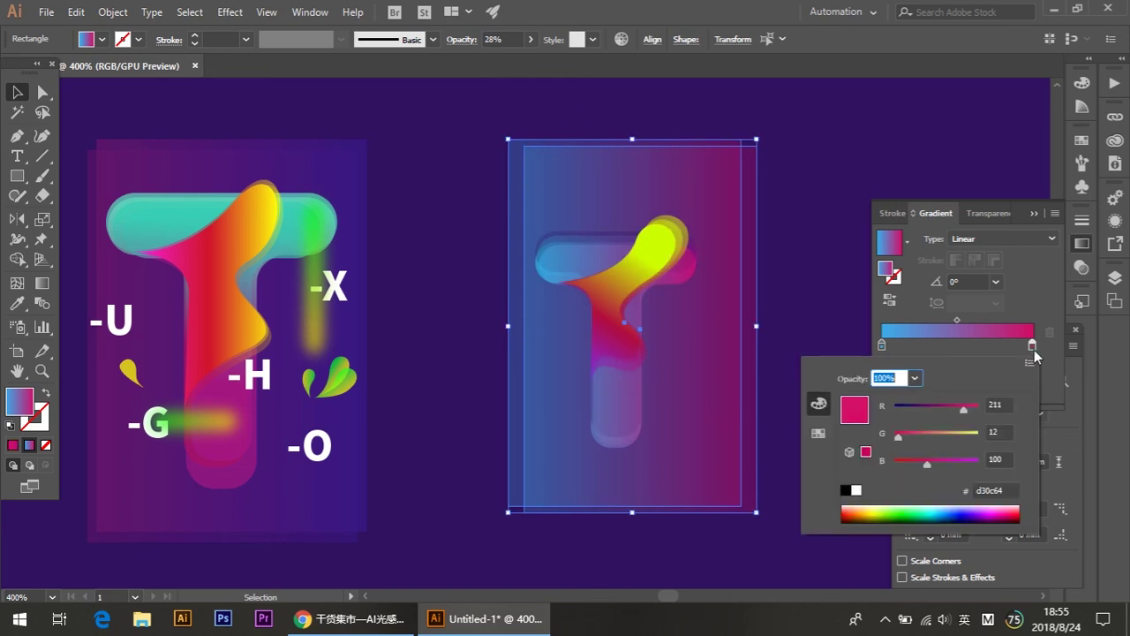
click(880, 345)
double_click(885, 345)
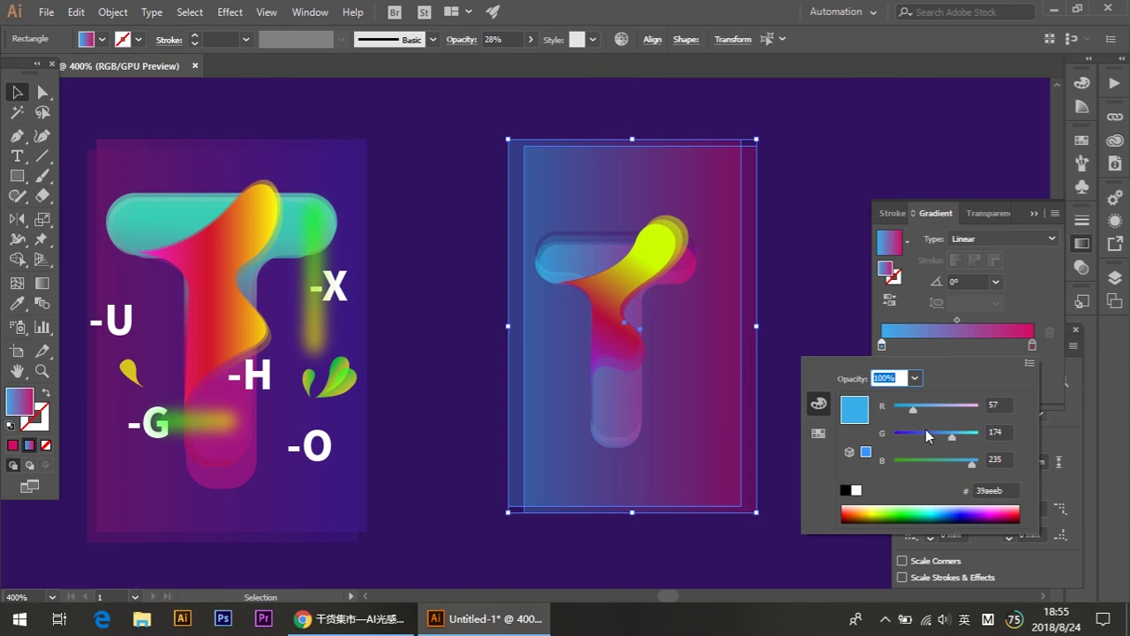
drag(925, 432, 923, 431)
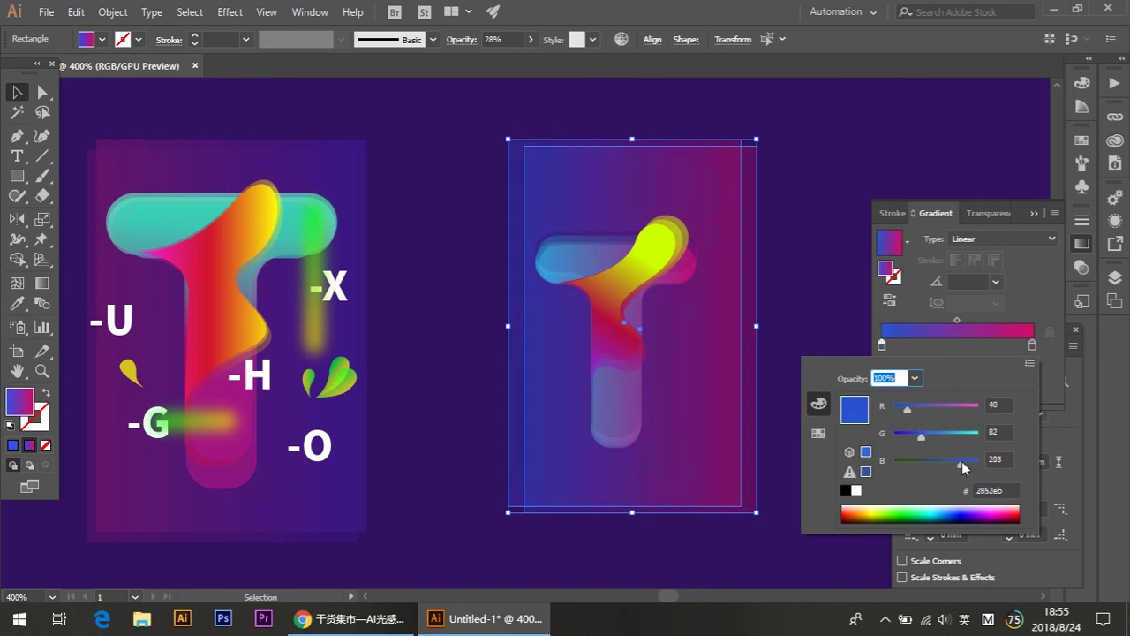
mouse_move(923, 433)
mouse_down()
mouse_move(910, 441)
mouse_move(898, 421)
mouse_up()
click(852, 287)
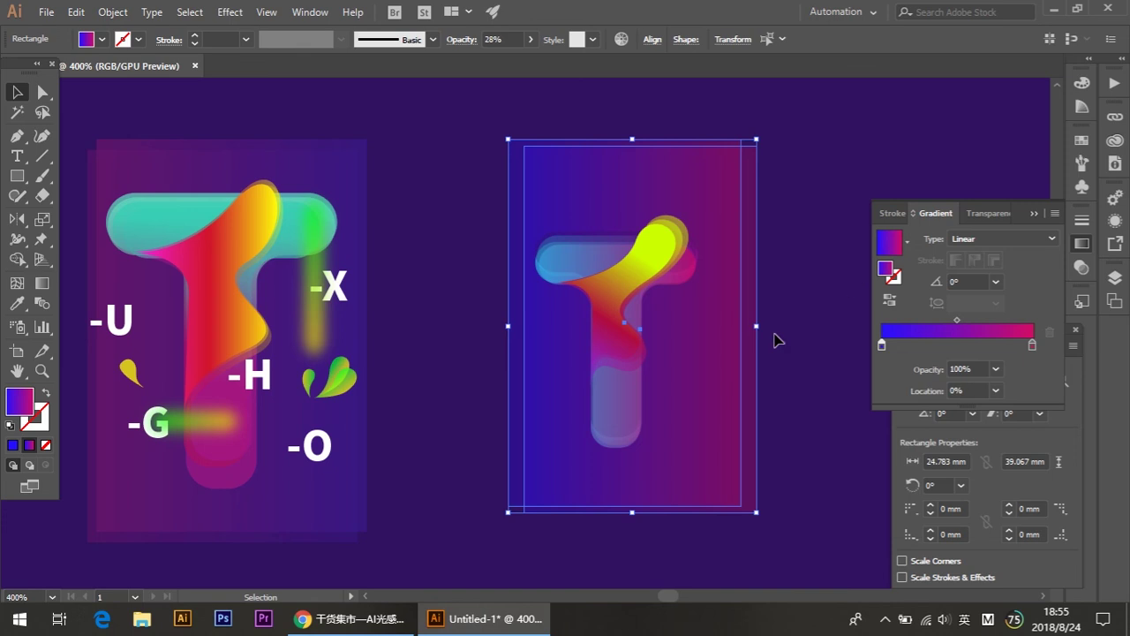
- Set the backdrop rectangles to 20% opacity and nudge the front and back ones apart
click(532, 39)
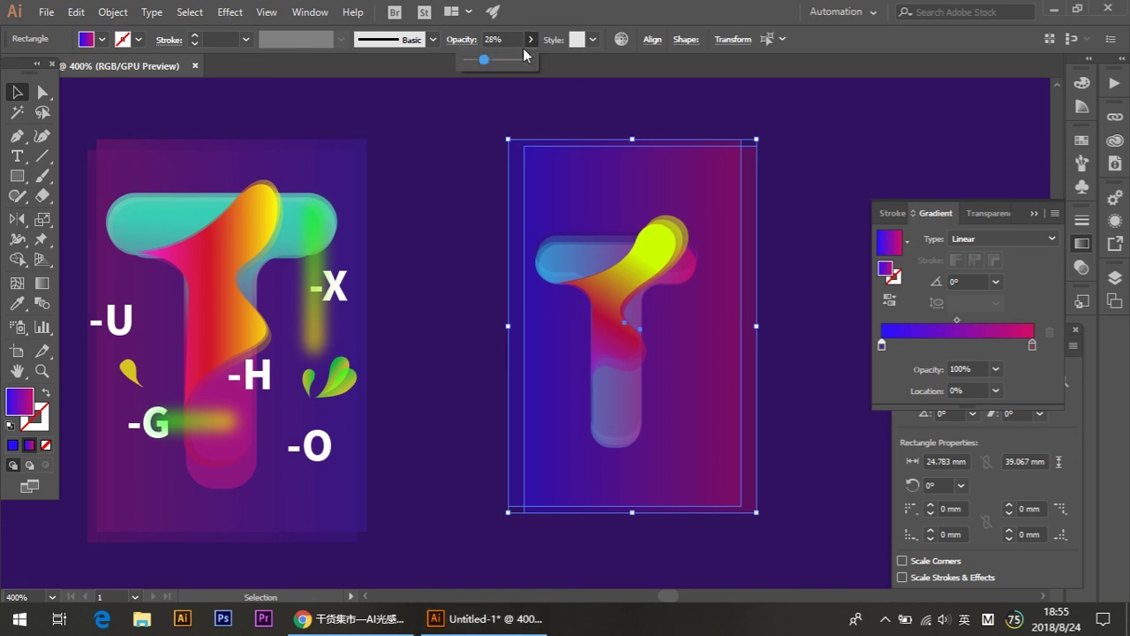
click(768, 126)
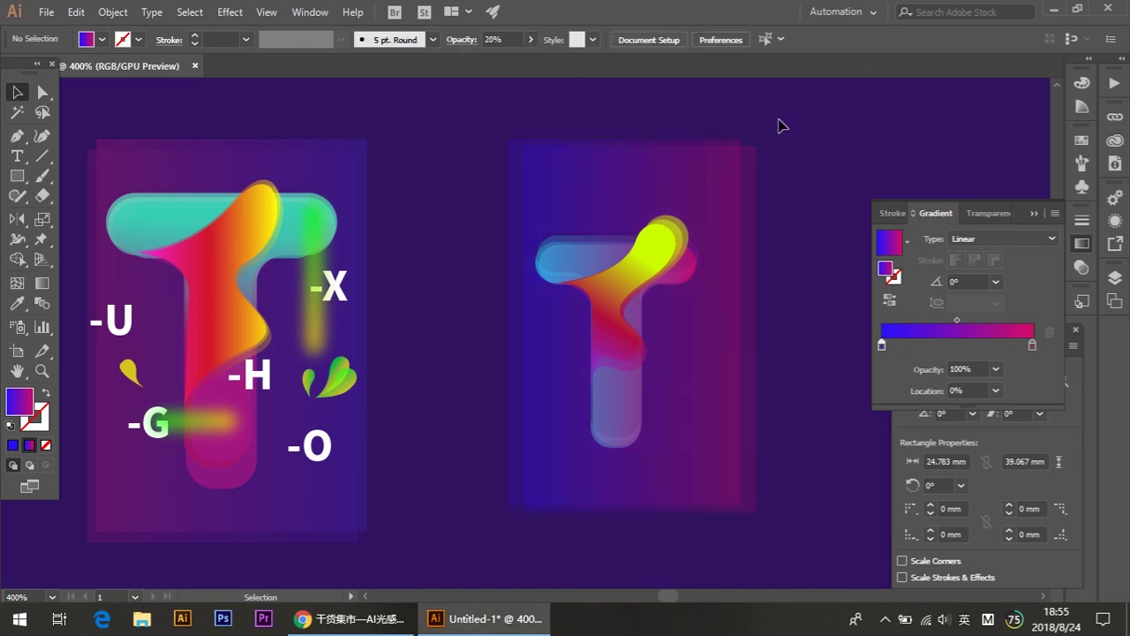
scroll(762, 318, up, 2)
mouse_move(681, 395)
mouse_down()
mouse_move(674, 415)
mouse_move(700, 400)
mouse_move(729, 350)
mouse_up()
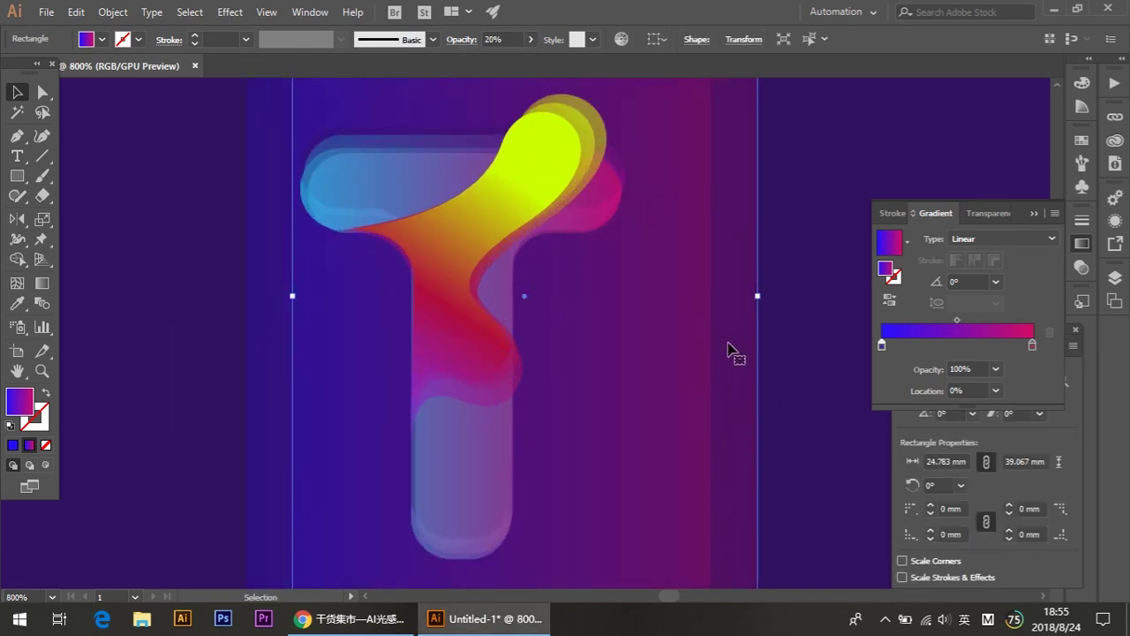
click(813, 340)
scroll(829, 380, down, 2)
drag(789, 460, 782, 467)
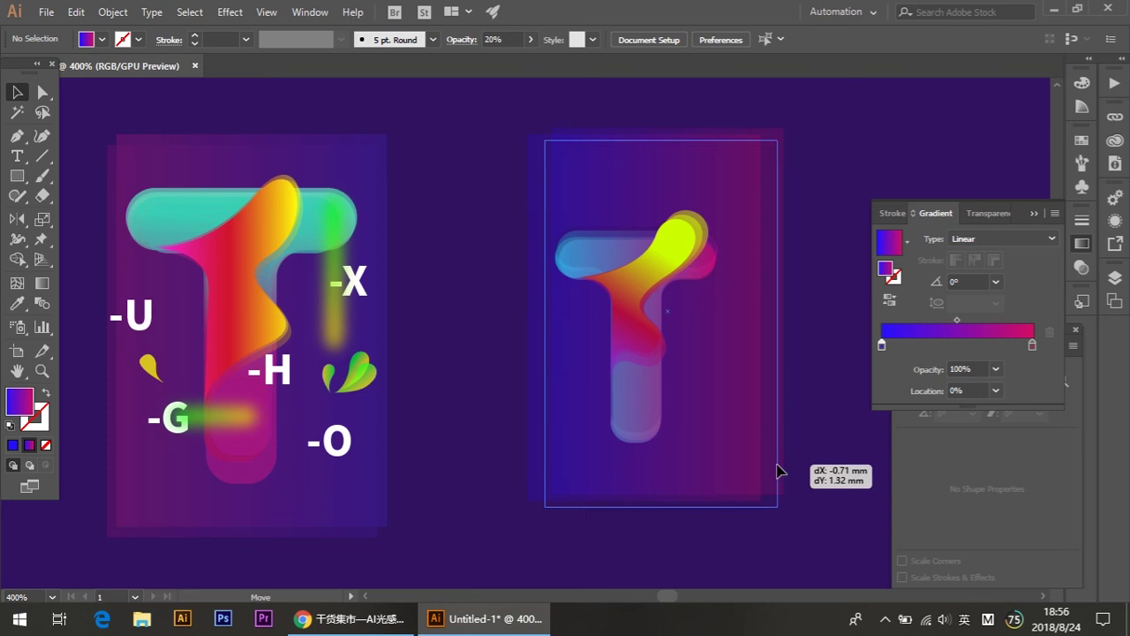
click(816, 455)
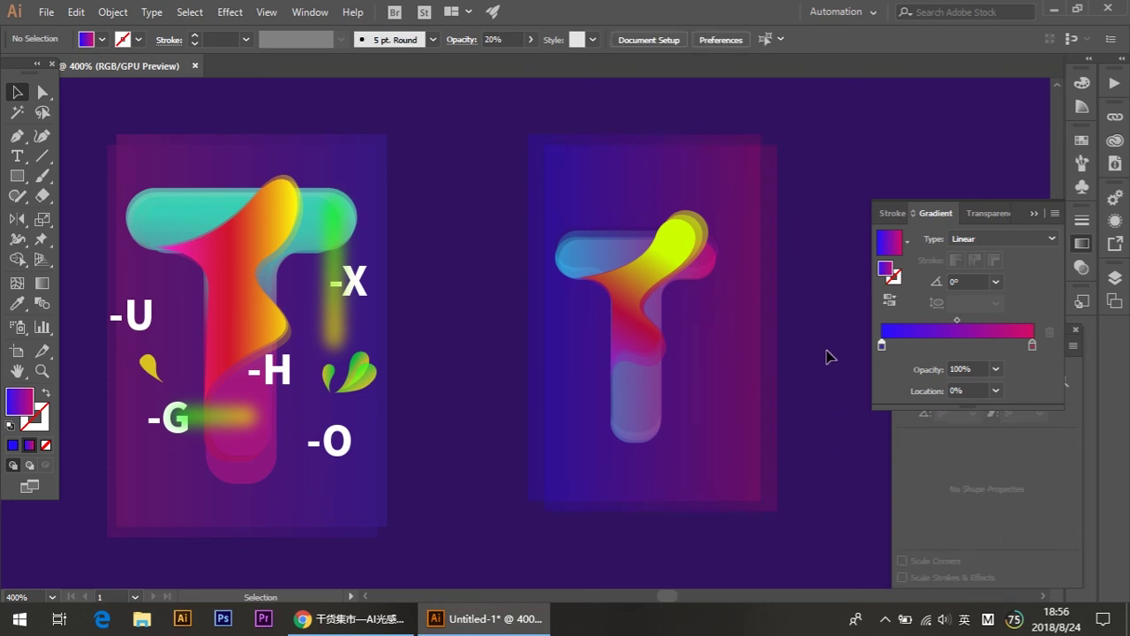
drag(812, 376, 747, 335)
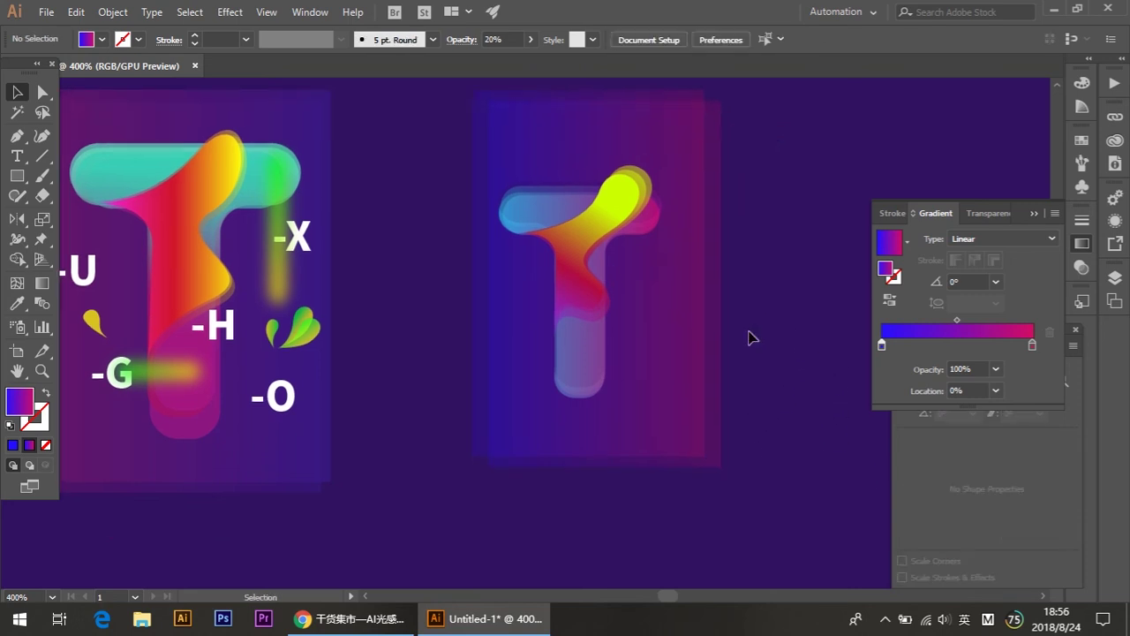
- Try the Eyedropper to copy the left T's gradient onto the right T, then undo it
click(588, 359)
click(17, 303)
click(109, 159)
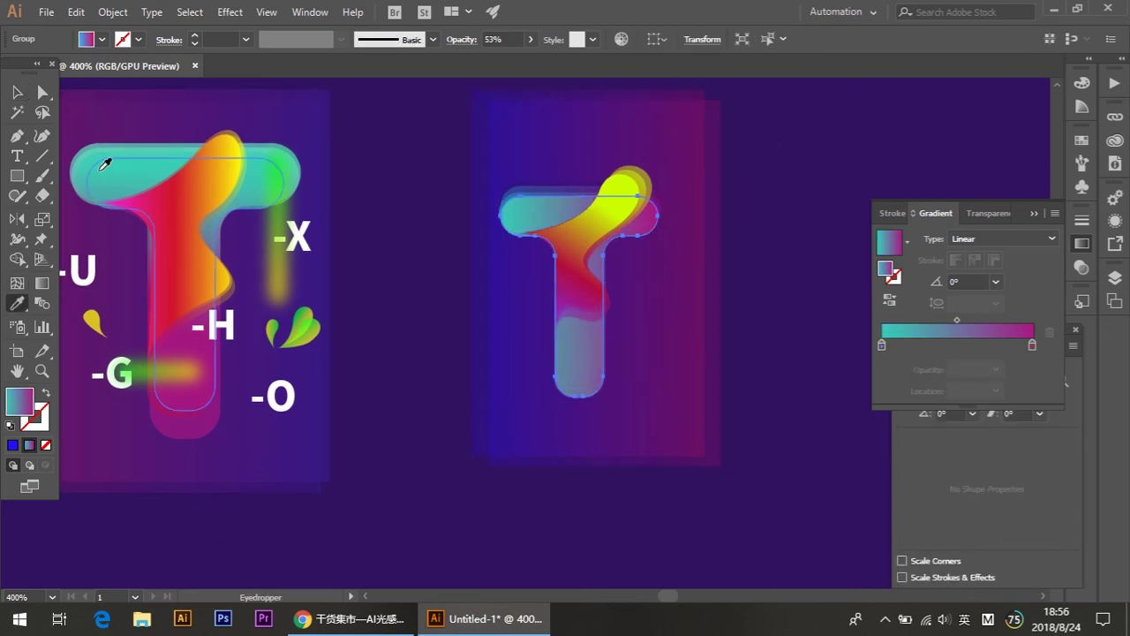
key(ctrl+z)
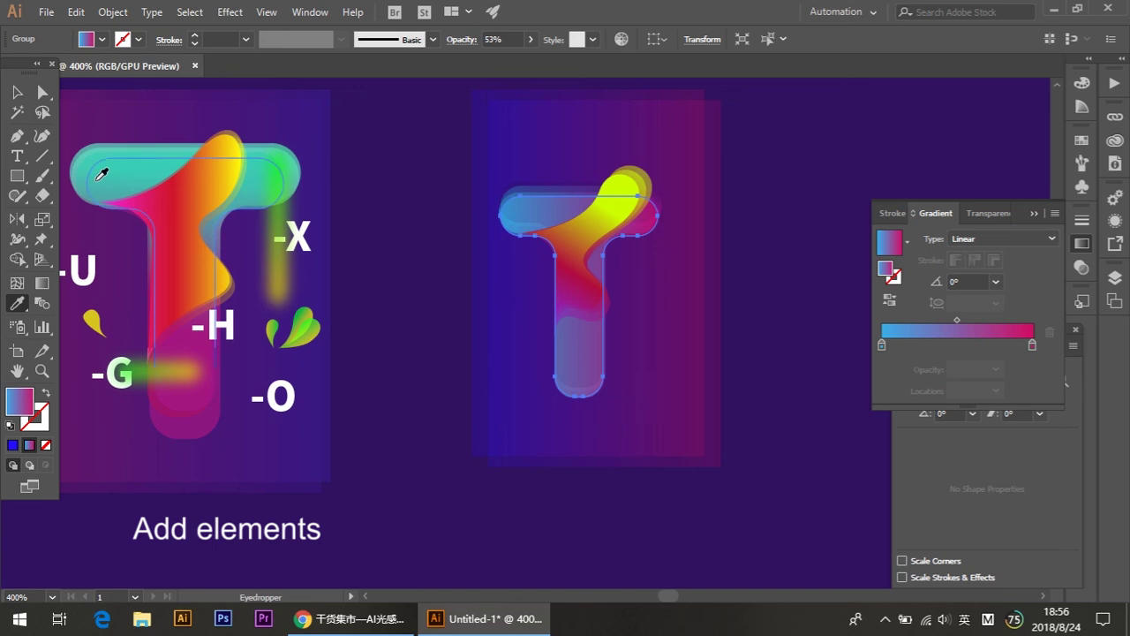
click(16, 92)
- Shift the back panel rectangle slightly left behind the right-hand T
click(753, 389)
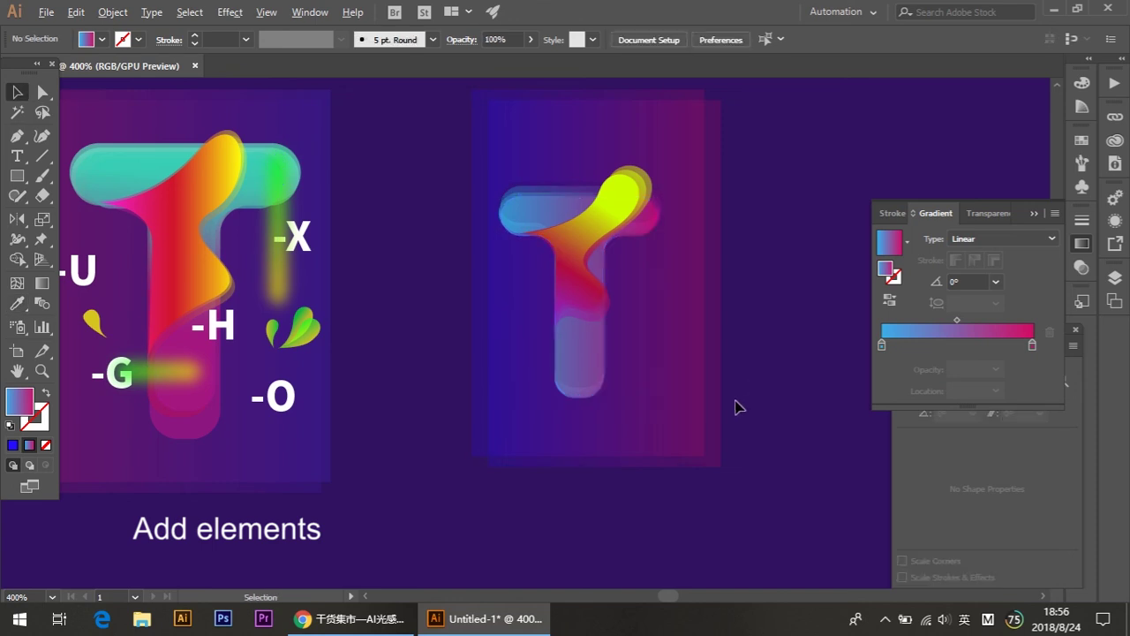
scroll(740, 407, up, 1)
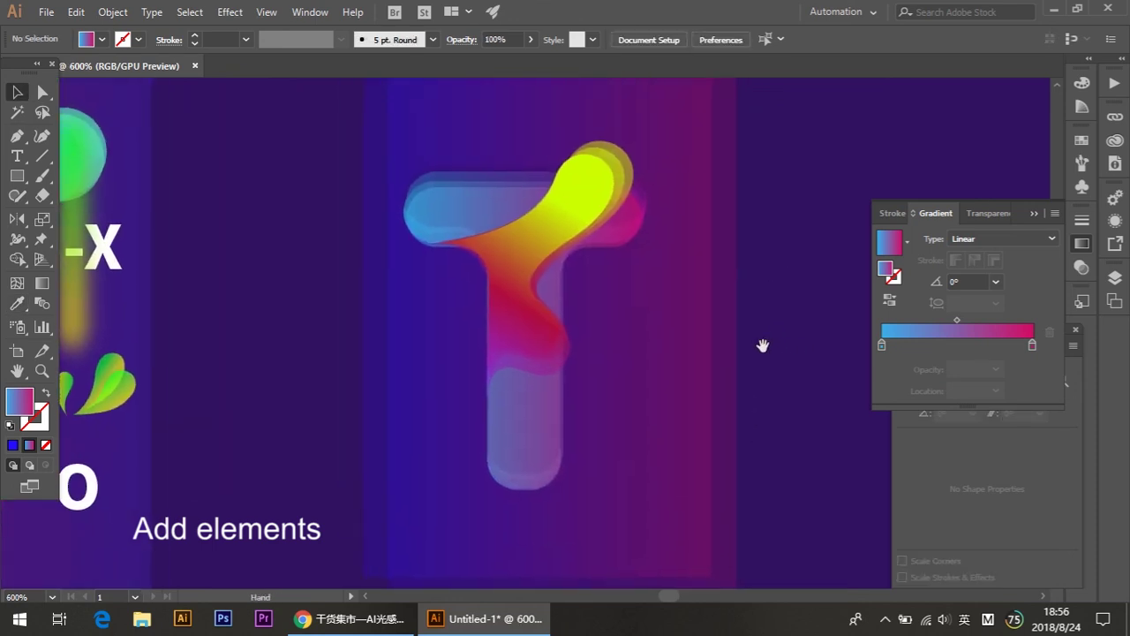
drag(653, 332, 651, 348)
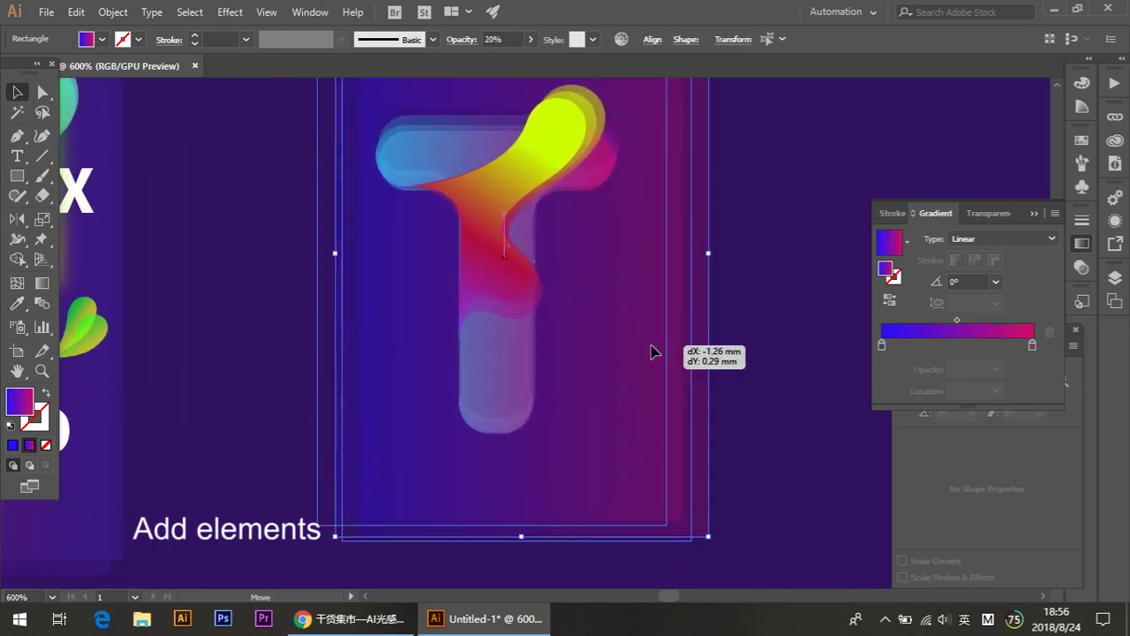
click(692, 359)
- Create a white '-H' text label to the left of the T
click(16, 156)
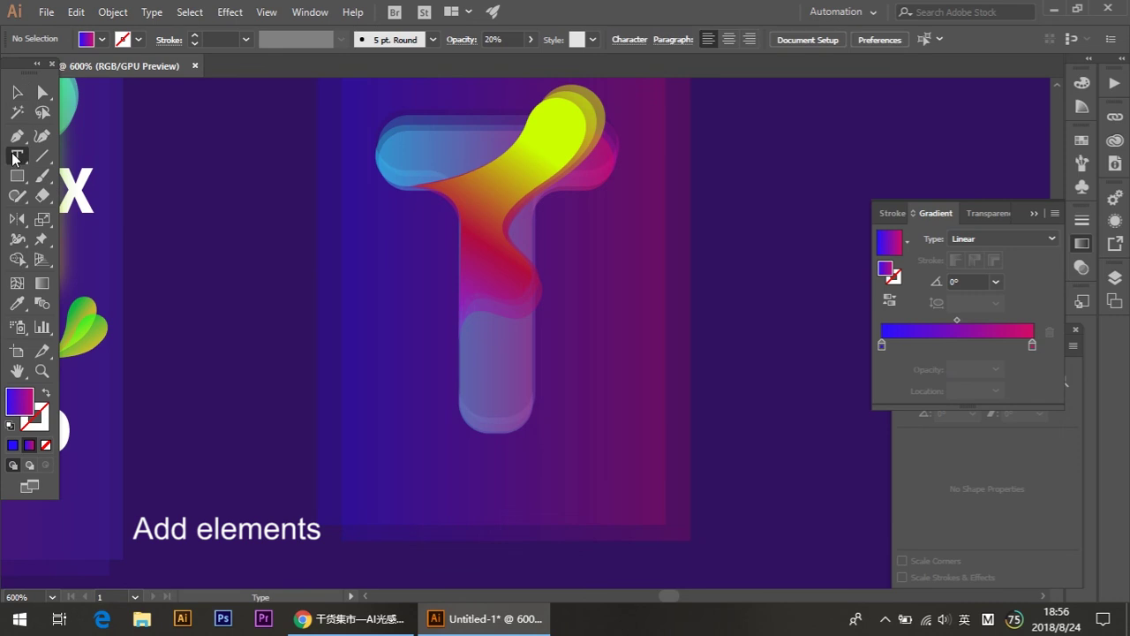
click(257, 281)
key(BackSpace)
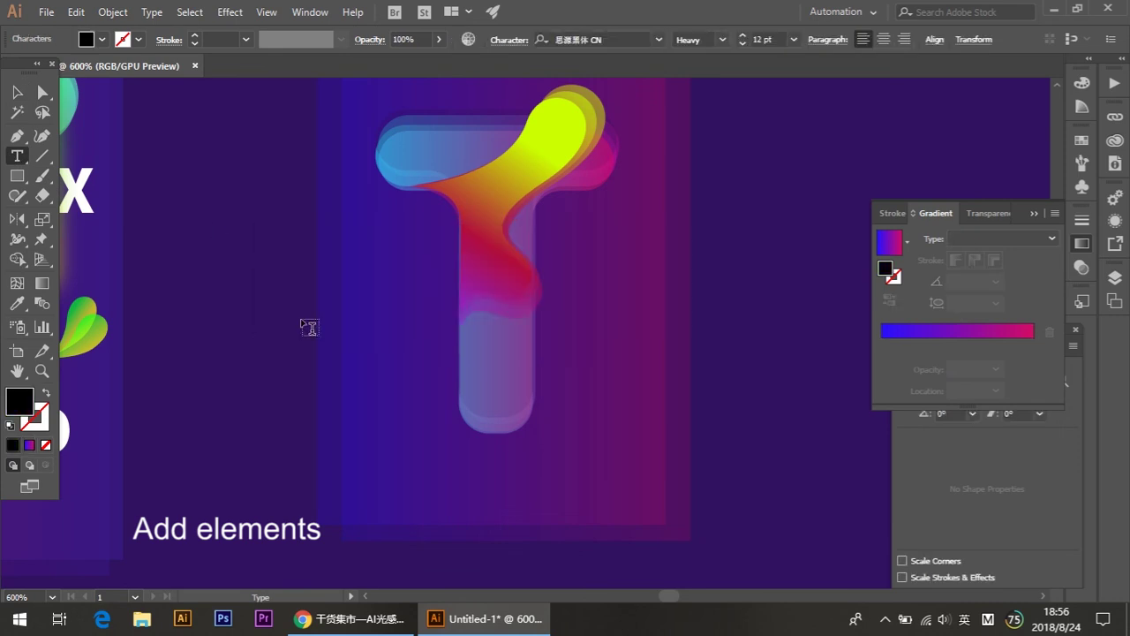
text(-H)
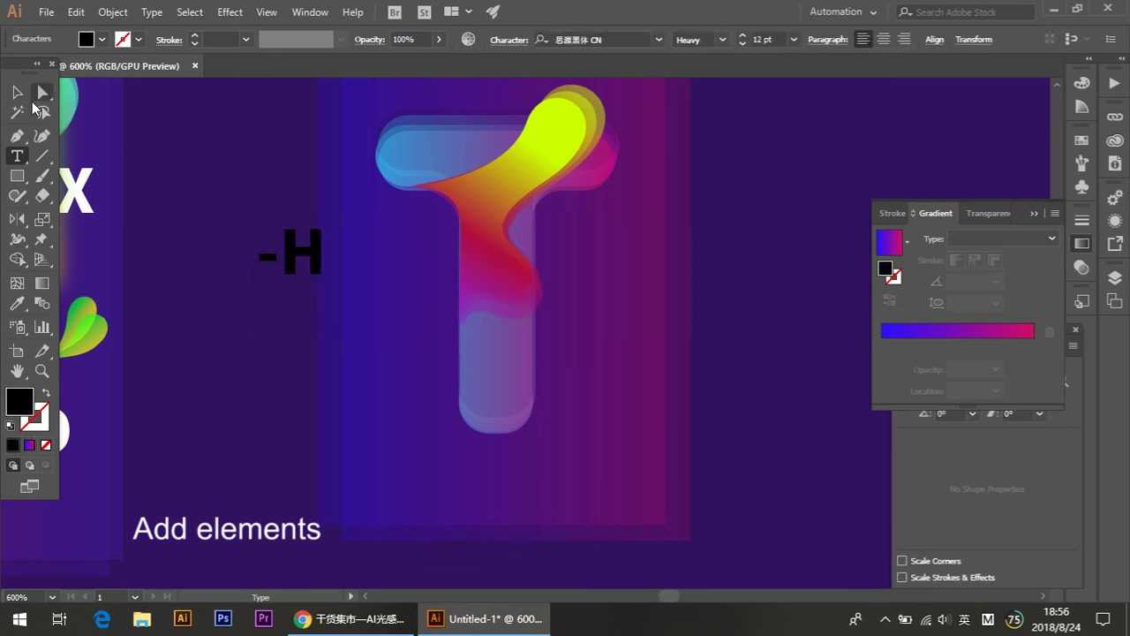
click(17, 92)
click(9, 429)
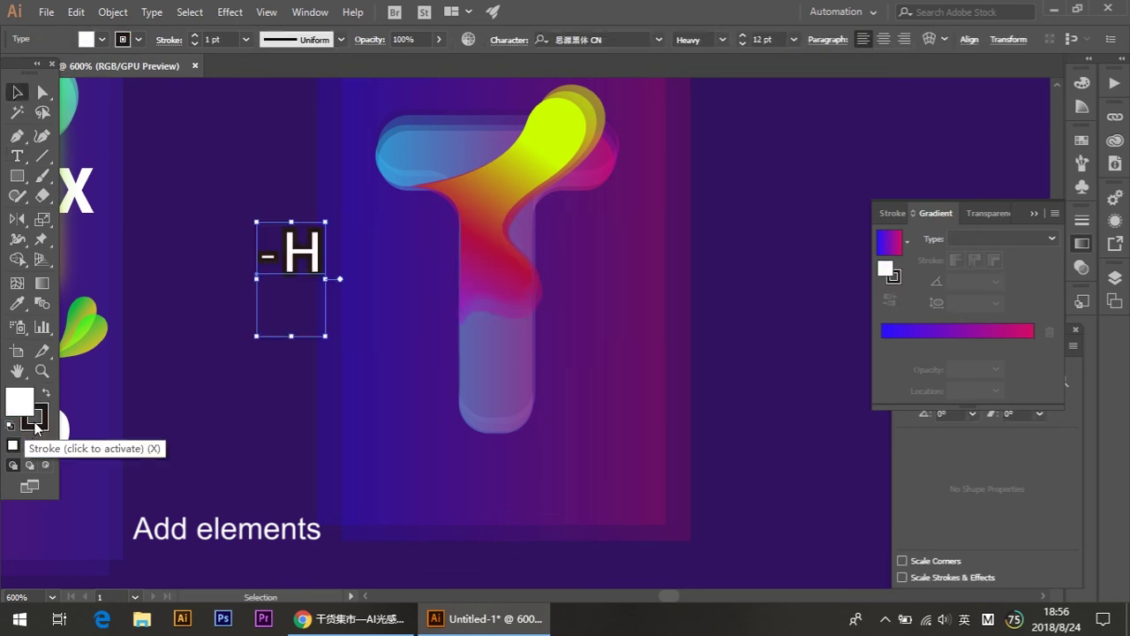
click(19, 402)
- Duplicate the -H label below the original near the stem and settle both in place
mouse_move(309, 249)
mouse_down()
mouse_move(394, 308)
mouse_move(492, 457)
mouse_move(488, 478)
mouse_move(414, 266)
mouse_move(417, 406)
mouse_move(437, 441)
mouse_up()
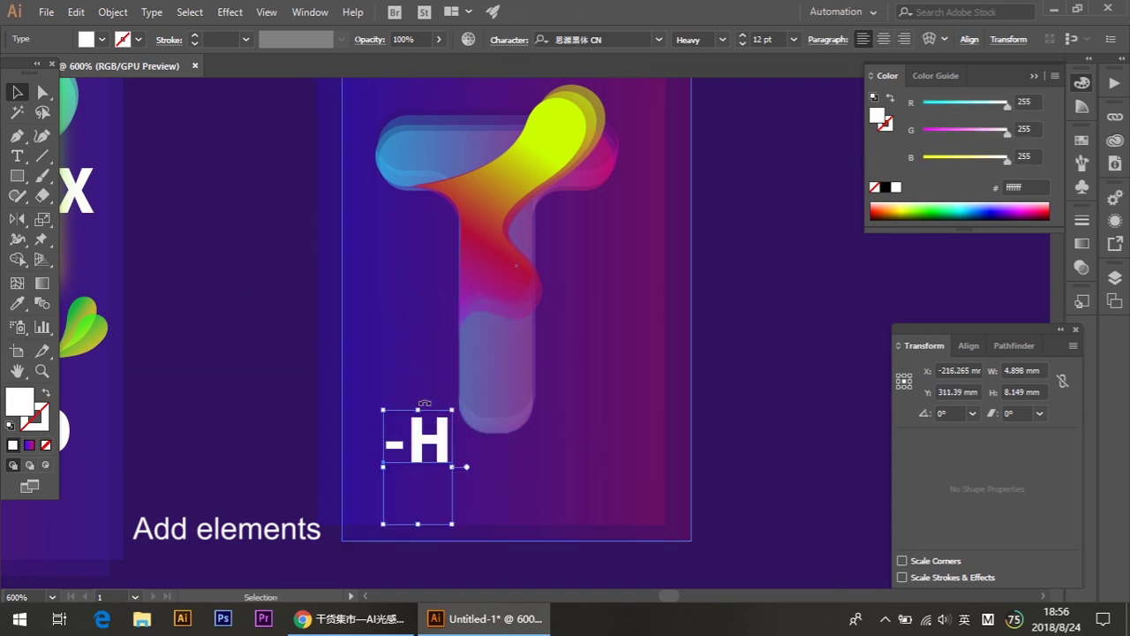
key(ctrl+z)
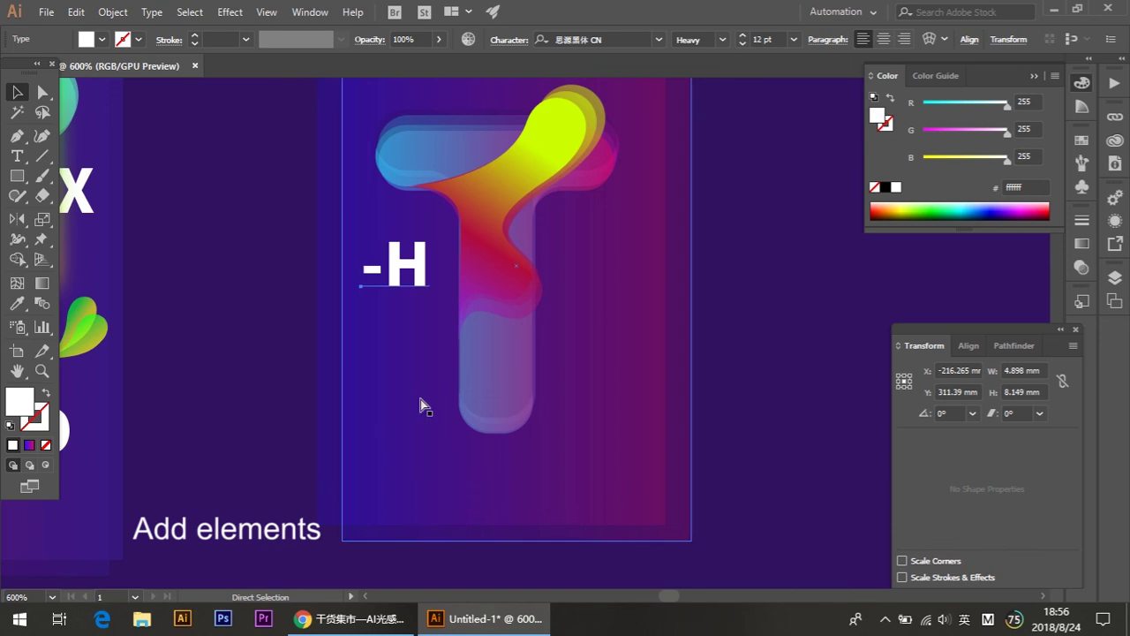
drag(412, 265, 435, 433)
drag(415, 277, 368, 277)
drag(432, 445, 408, 396)
key(t)
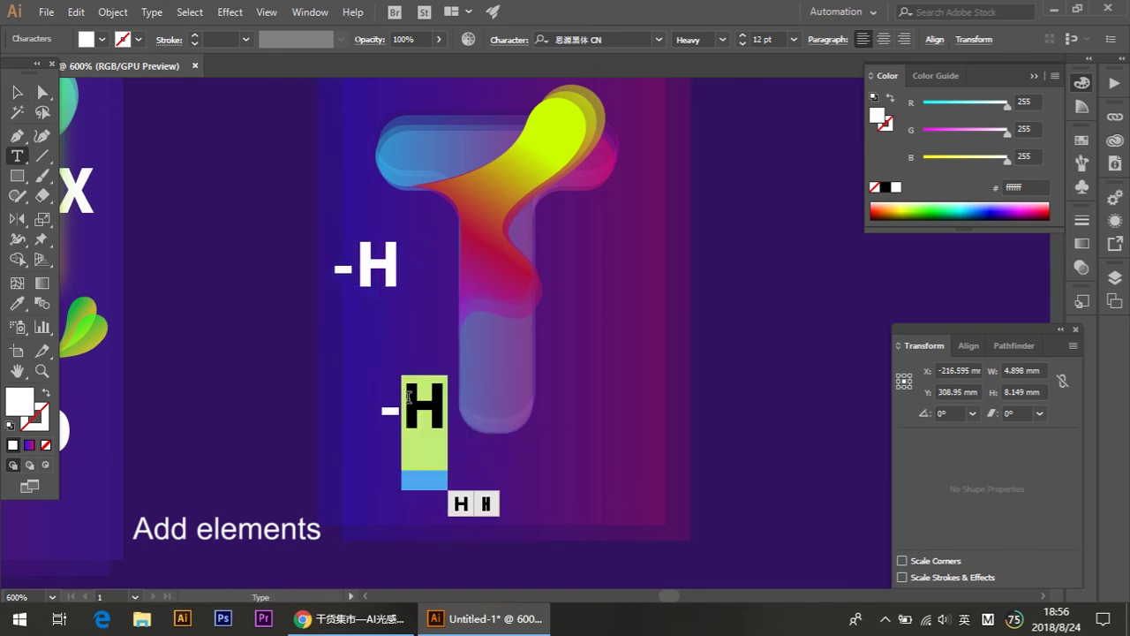
- Finish the lower label as -G, then copy it right of the stem and retype it -K
text(G)
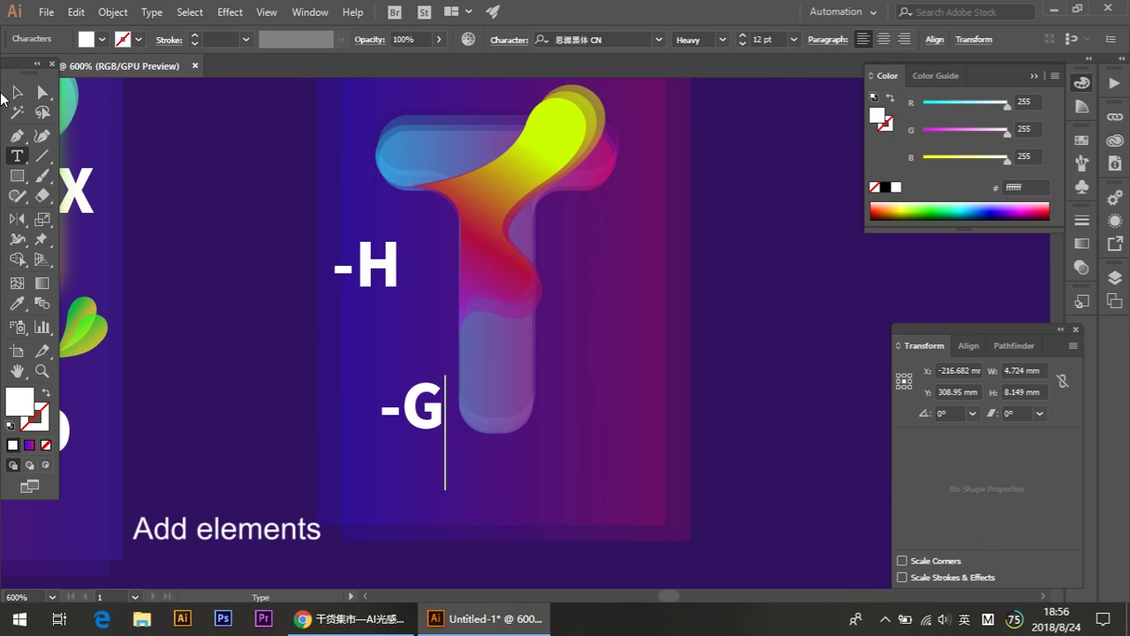
click(17, 92)
drag(423, 421, 585, 258)
drag(432, 432, 550, 377)
key(t)
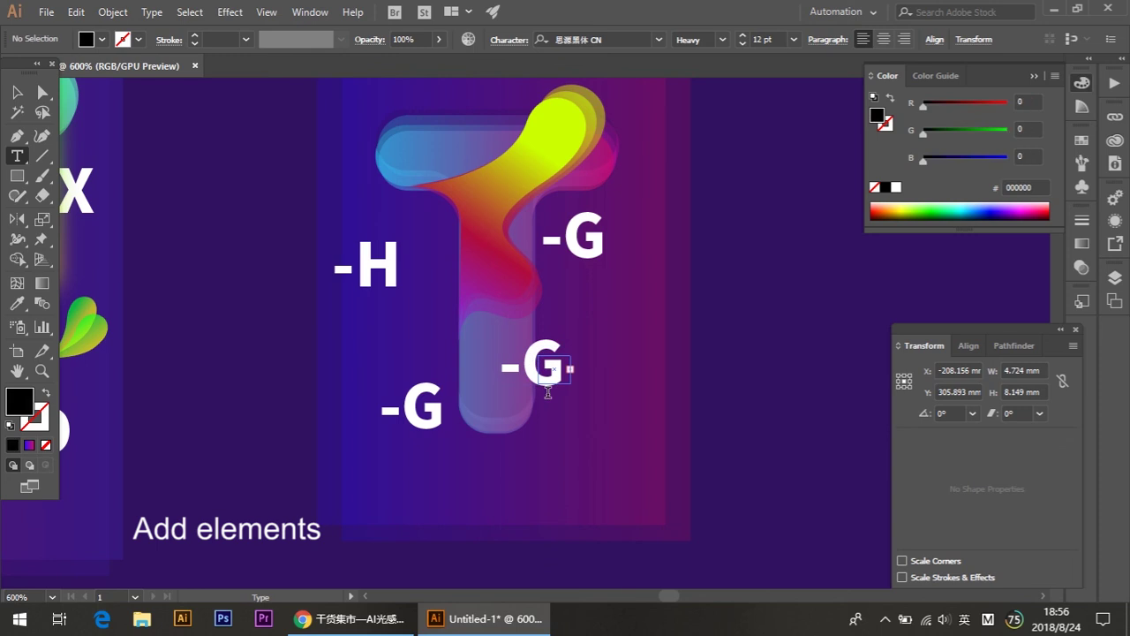
double_click(561, 356)
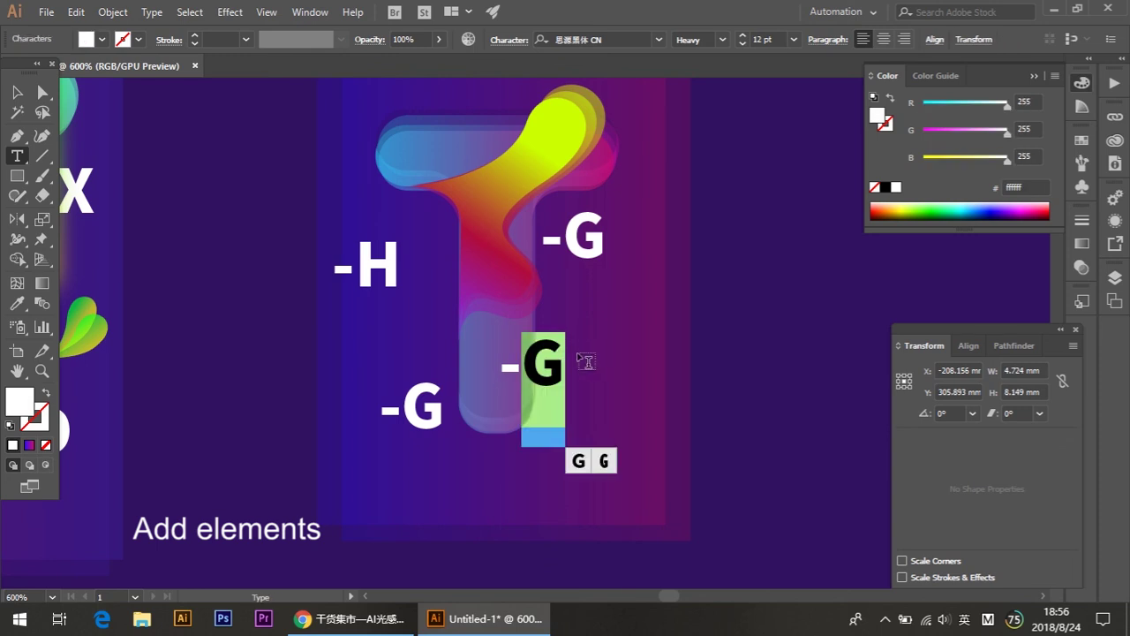
text(K)
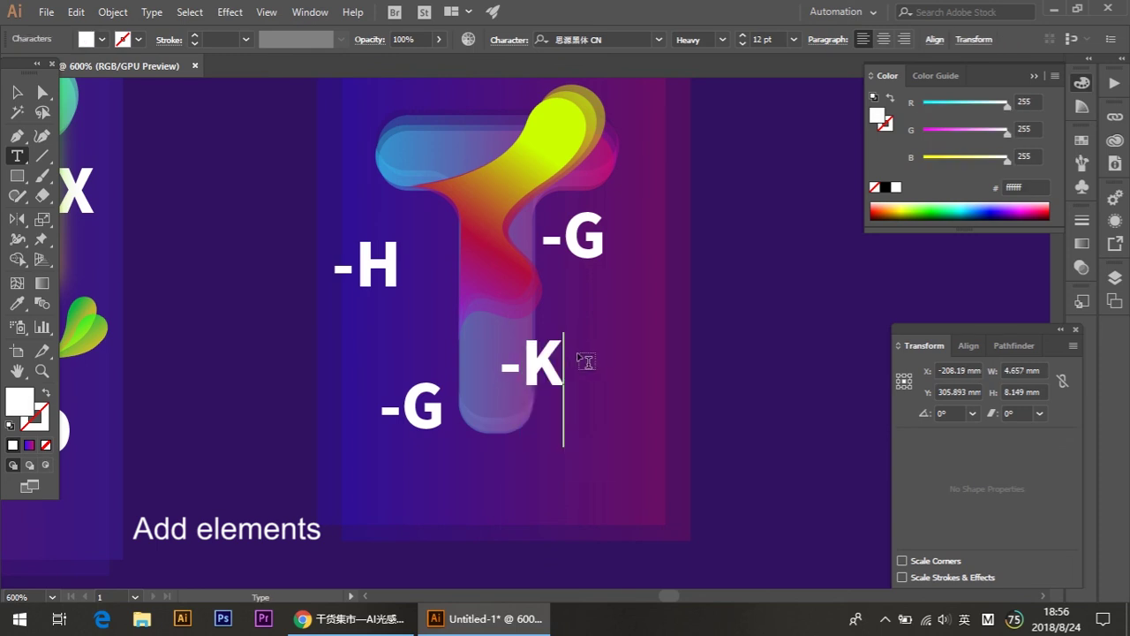
click(12, 88)
- Rearrange the left -G, the -K, and a new lower-right -G copy around the T
drag(433, 427, 433, 452)
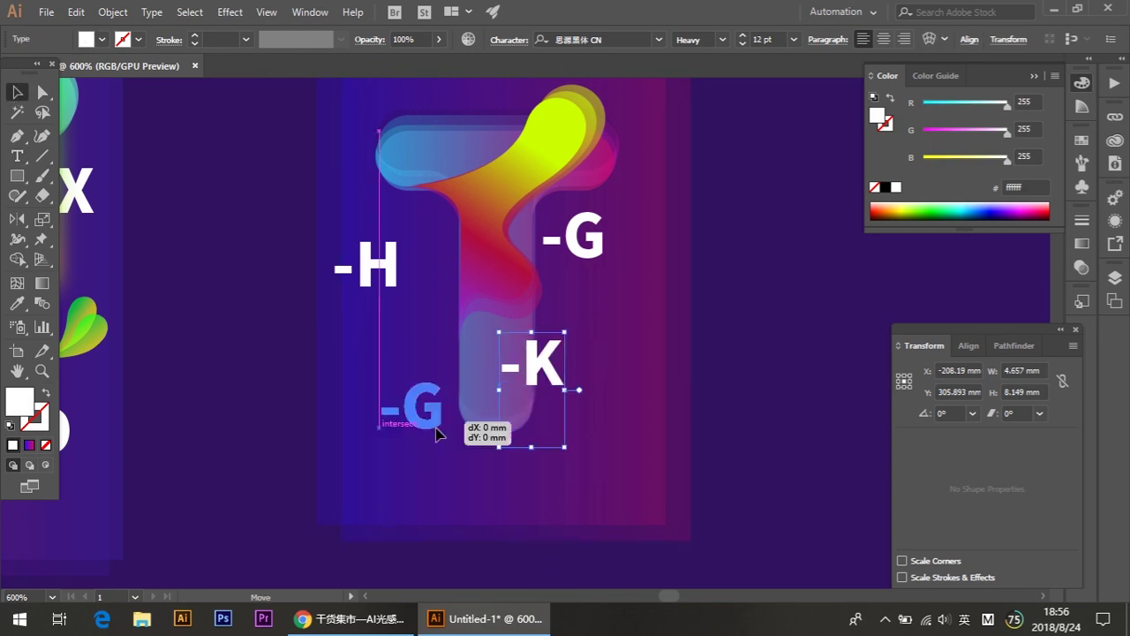
click(606, 339)
mouse_move(382, 372)
mouse_down()
mouse_move(517, 351)
mouse_move(584, 307)
mouse_up()
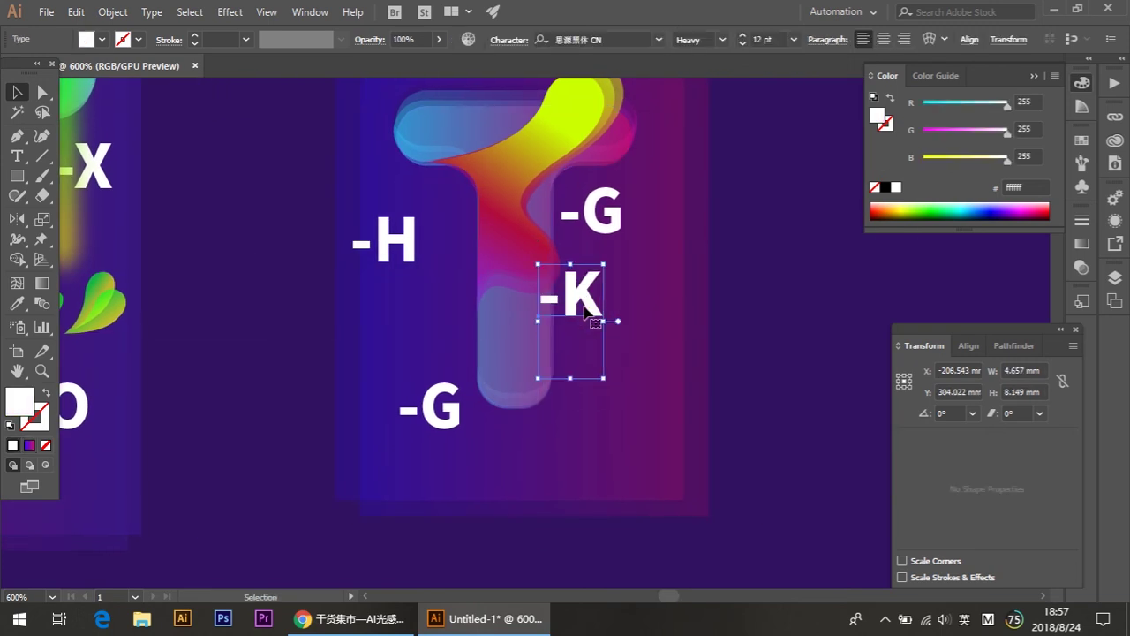
mouse_move(616, 231)
mouse_down()
mouse_move(653, 220)
mouse_move(641, 413)
mouse_up()
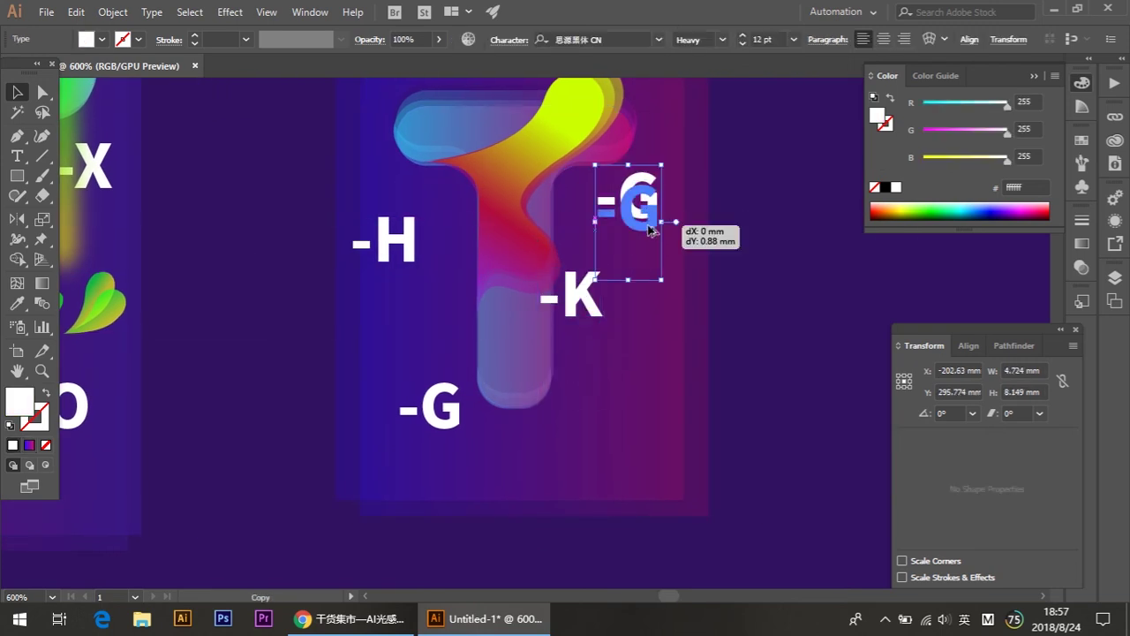
drag(432, 408, 433, 355)
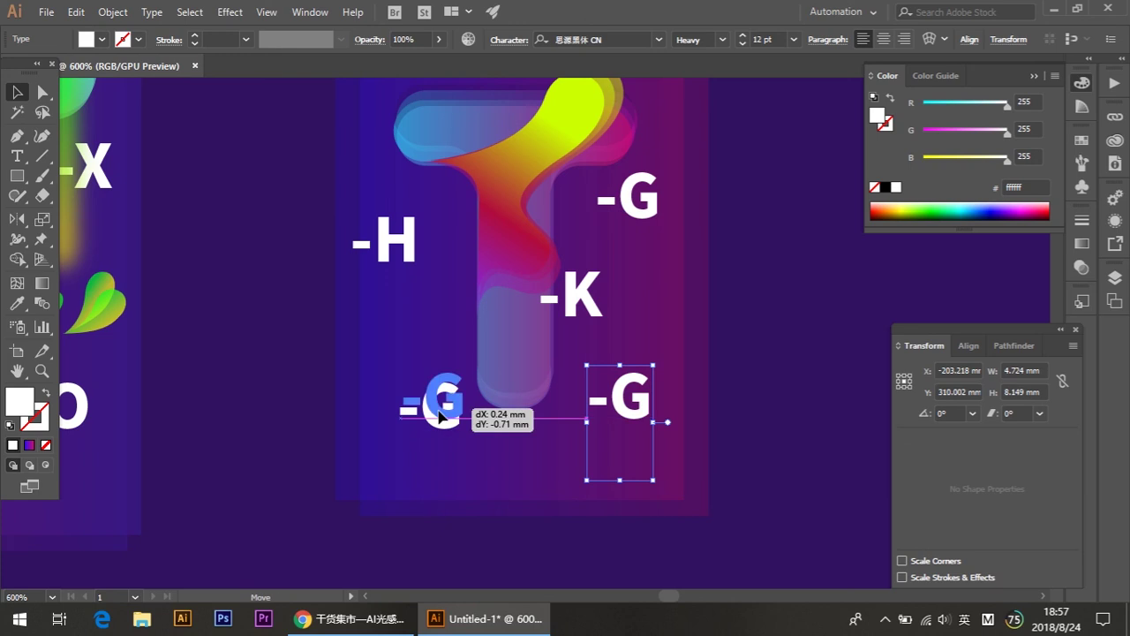
drag(618, 399, 603, 402)
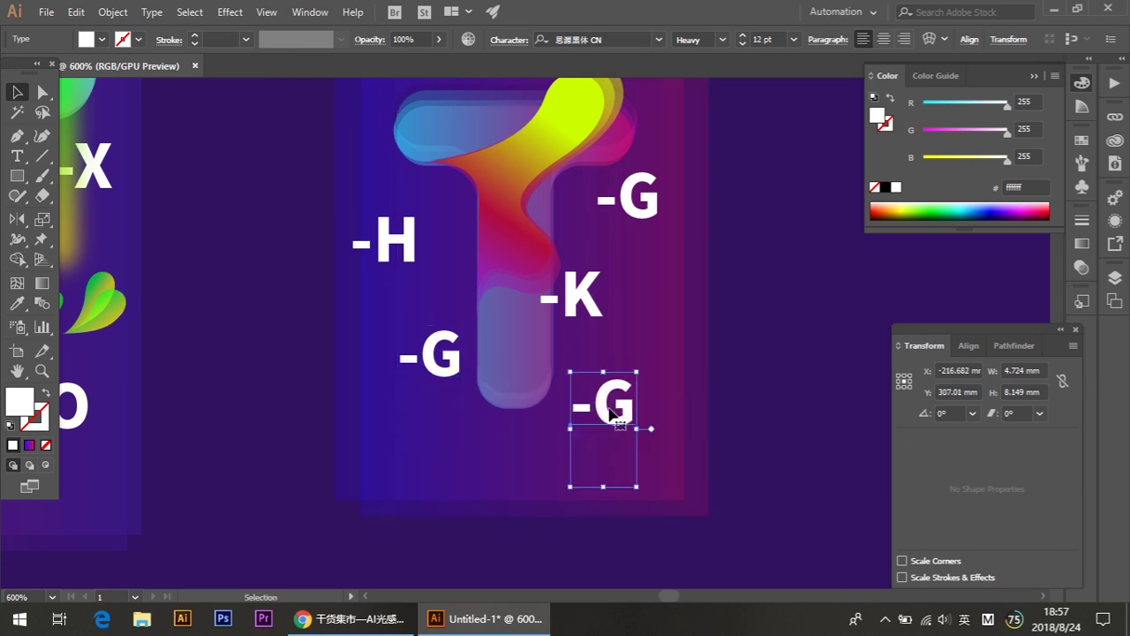
- Retype the lower-right copy's letter as Y to make the -Y label
key(t)
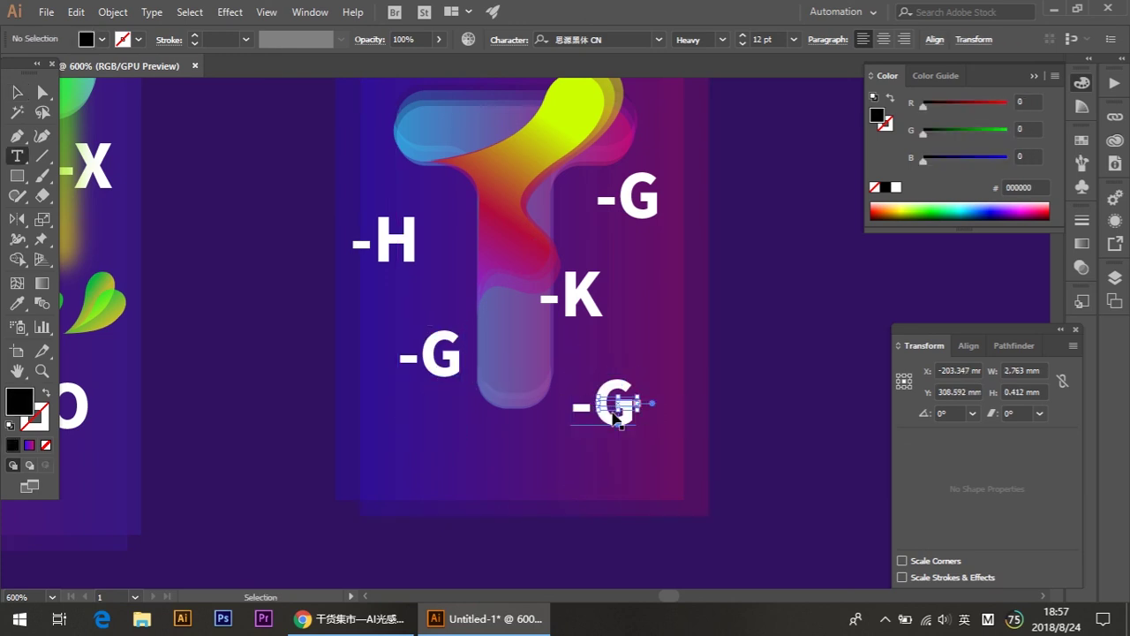
double_click(629, 416)
text(Y)
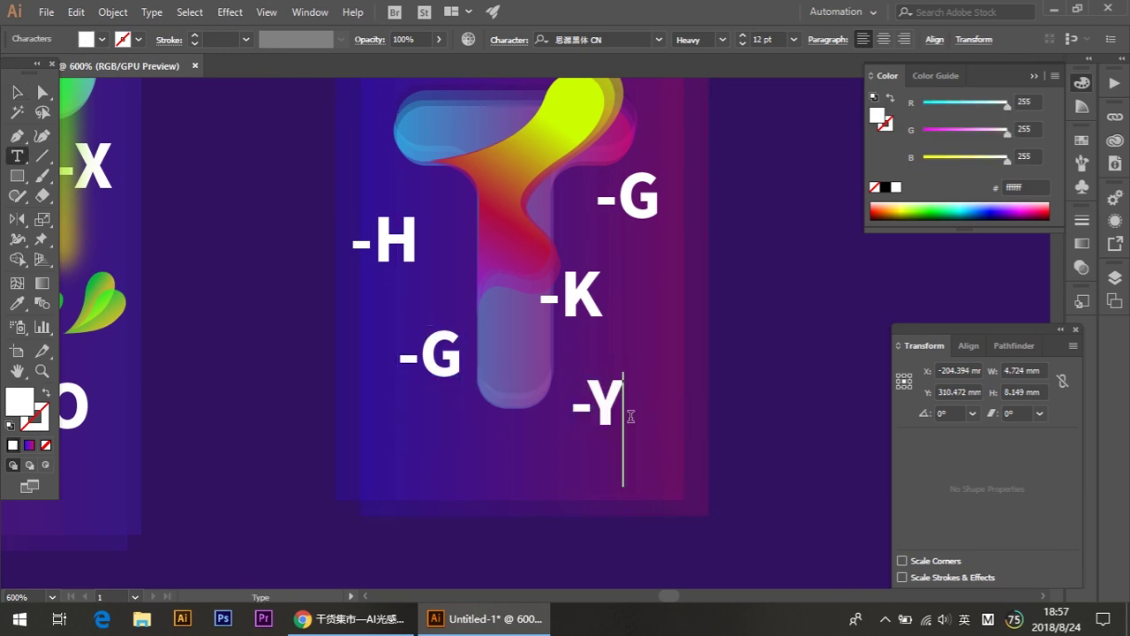
click(16, 92)
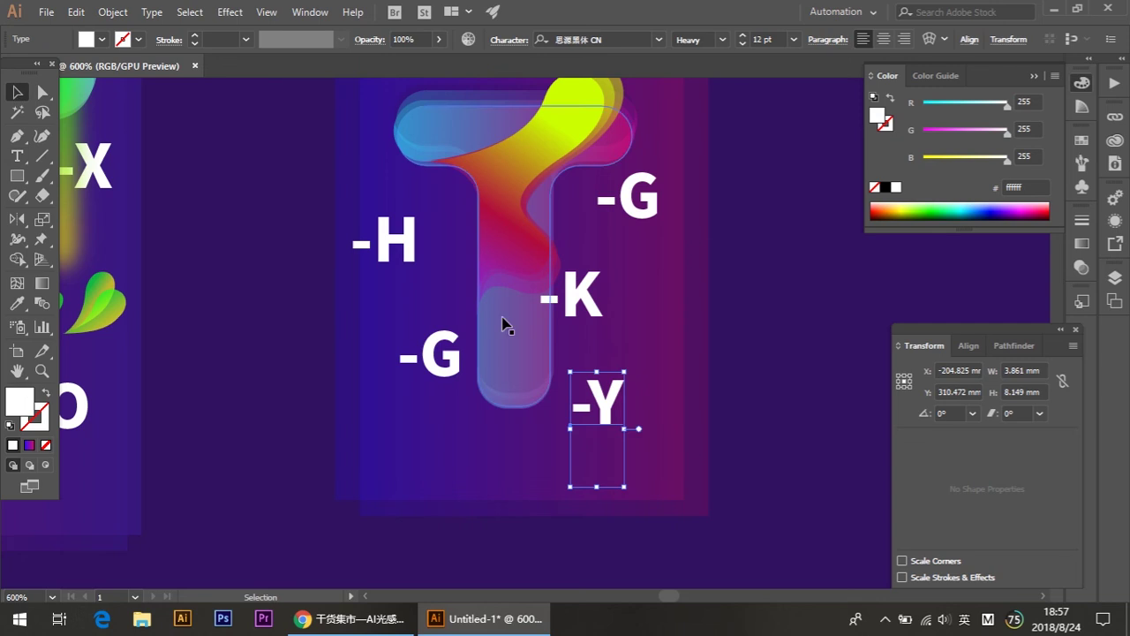
- Fine-tune positions: -G down-left, -K slightly right, -Y down and right
drag(436, 364, 423, 388)
drag(576, 297, 588, 298)
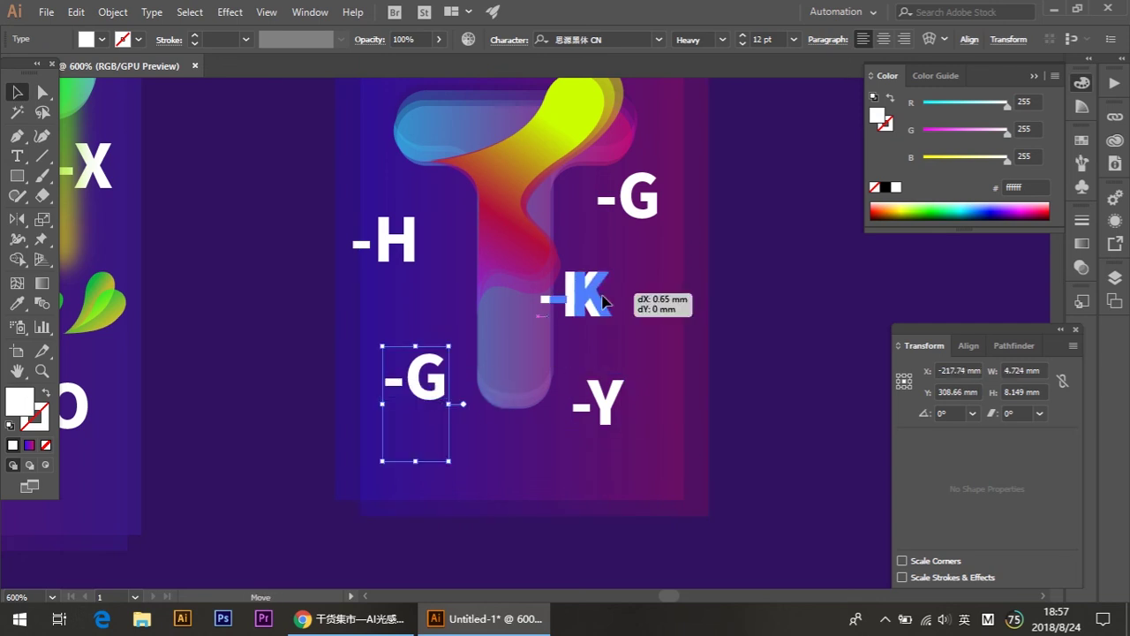
click(668, 383)
drag(598, 417, 609, 432)
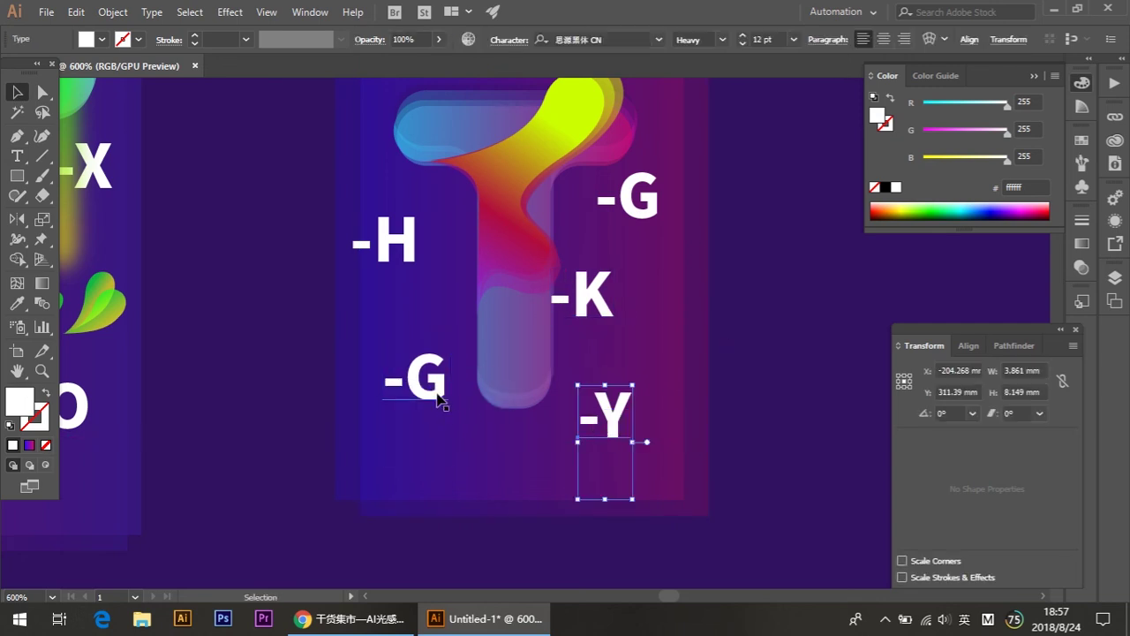
click(439, 389)
click(815, 329)
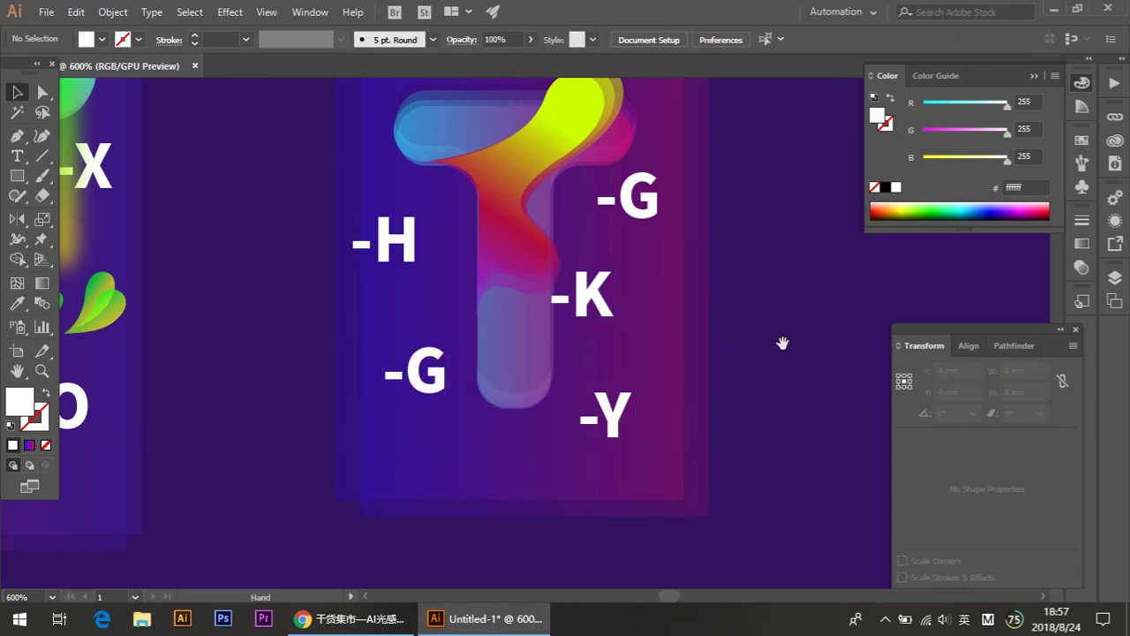
- Copy a yellow leaf from the left artwork to sit beside -H on the right T
drag(779, 340, 759, 385)
scroll(765, 394, down, 1)
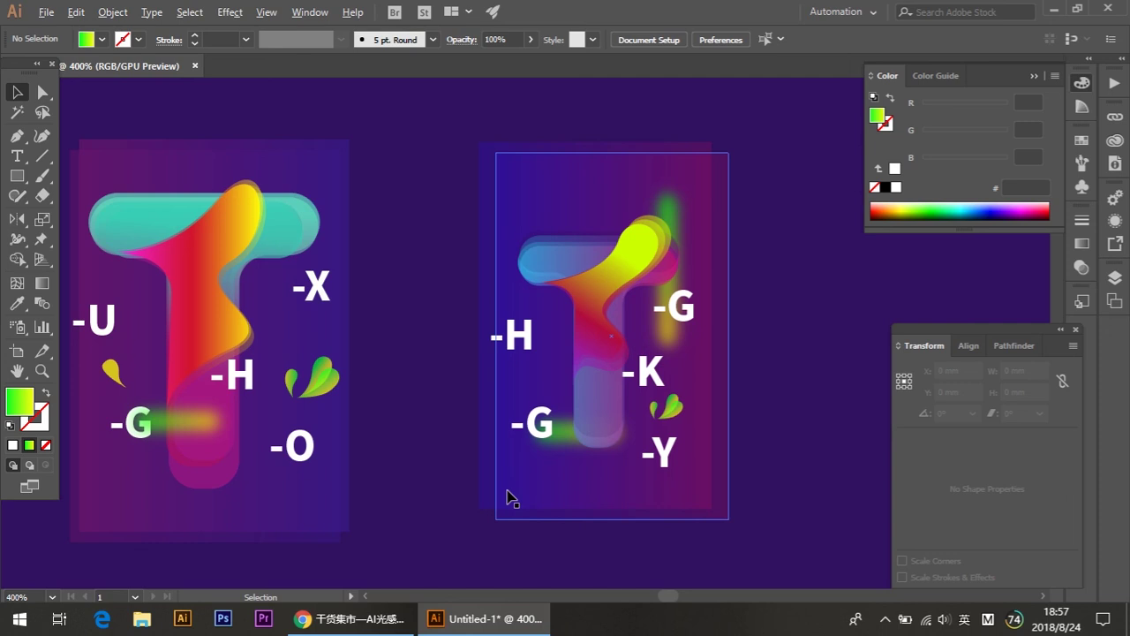
scroll(507, 497, up, 1)
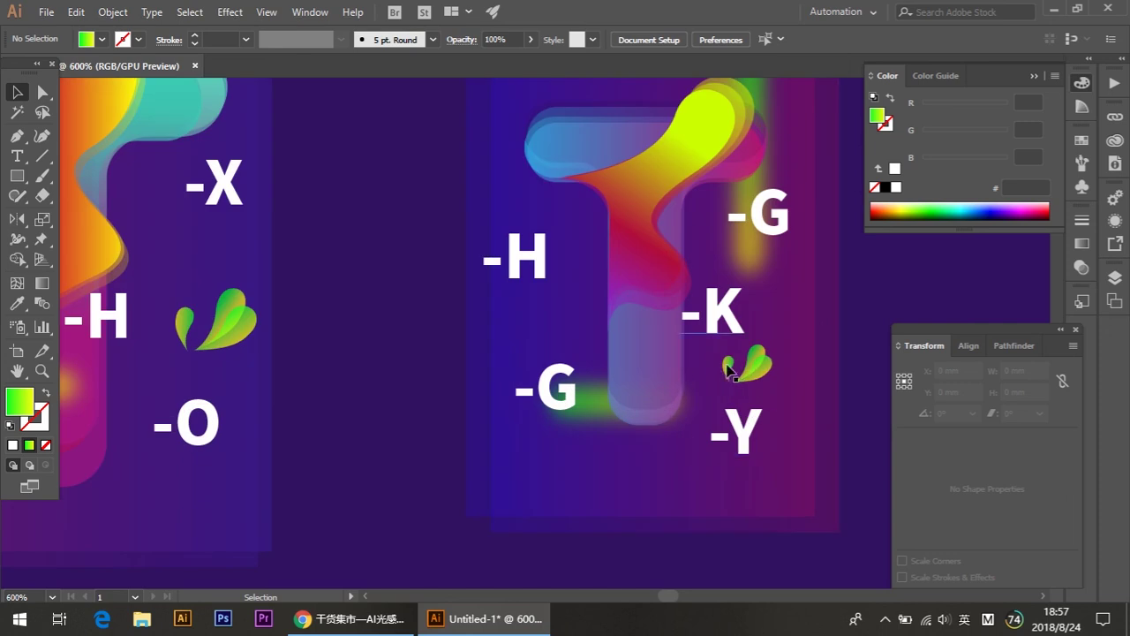
scroll(317, 381, down, 1)
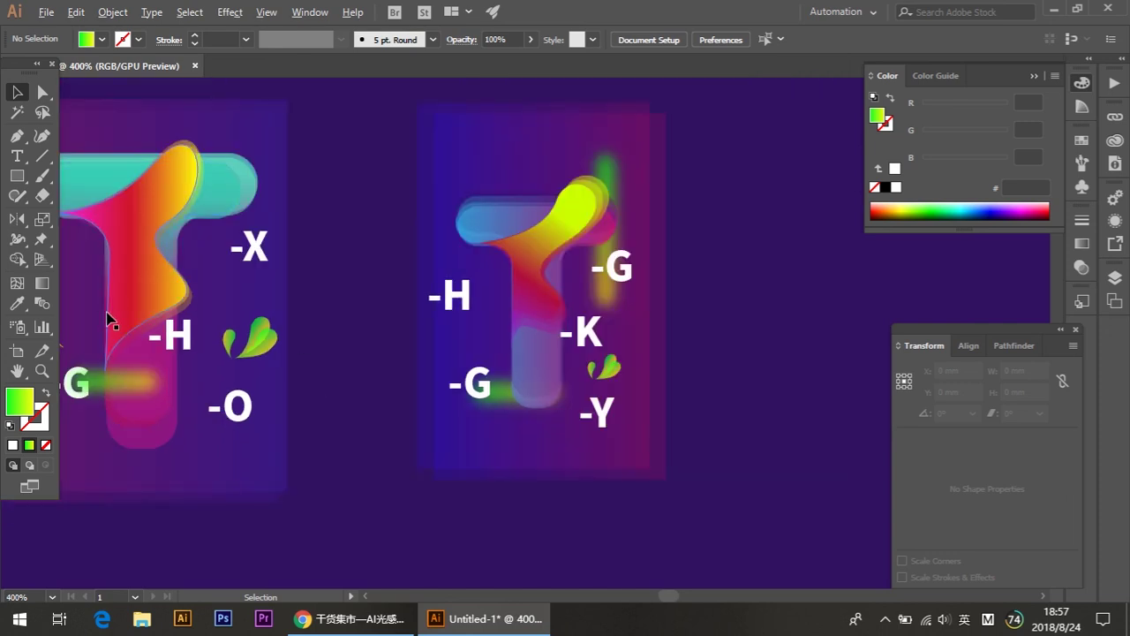
scroll(108, 321, down, 1)
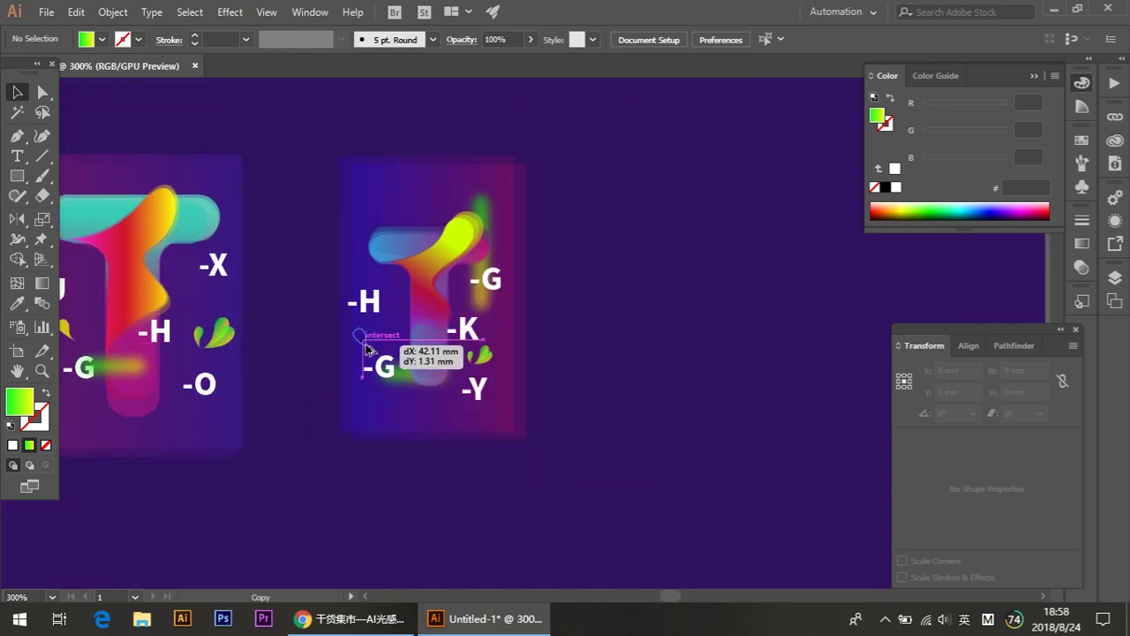
drag(199, 339, 377, 330)
click(598, 373)
- Nudge the right T's gradient background panels back into alignment behind it
scroll(565, 402, up, 1)
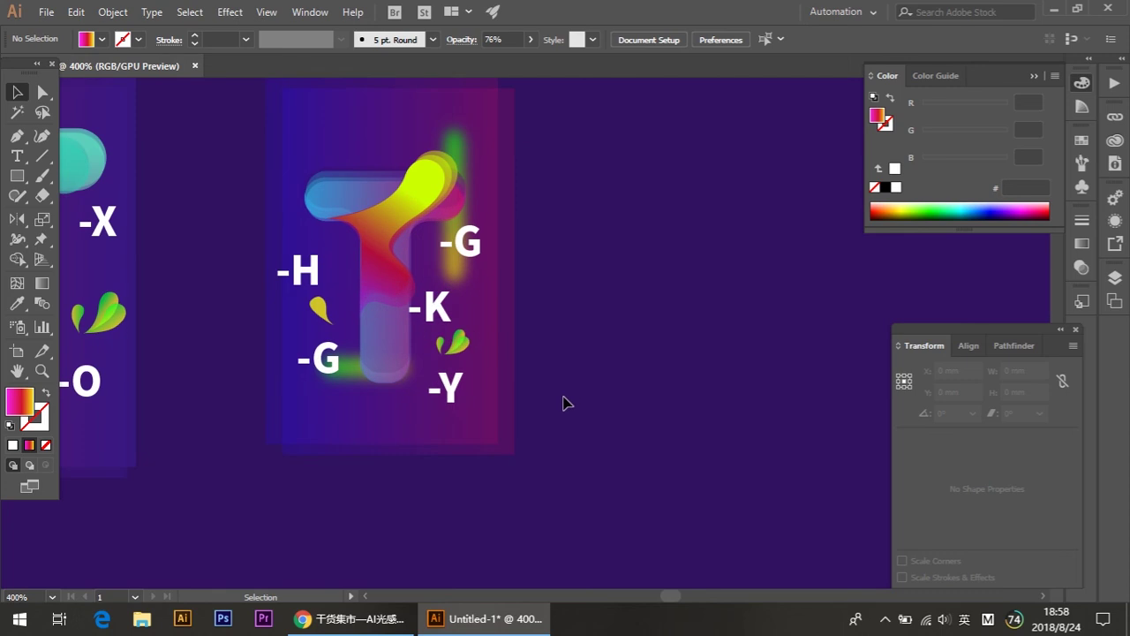
click(484, 396)
mouse_move(484, 396)
mouse_down()
mouse_move(516, 413)
mouse_move(471, 411)
mouse_up()
click(640, 411)
click(605, 405)
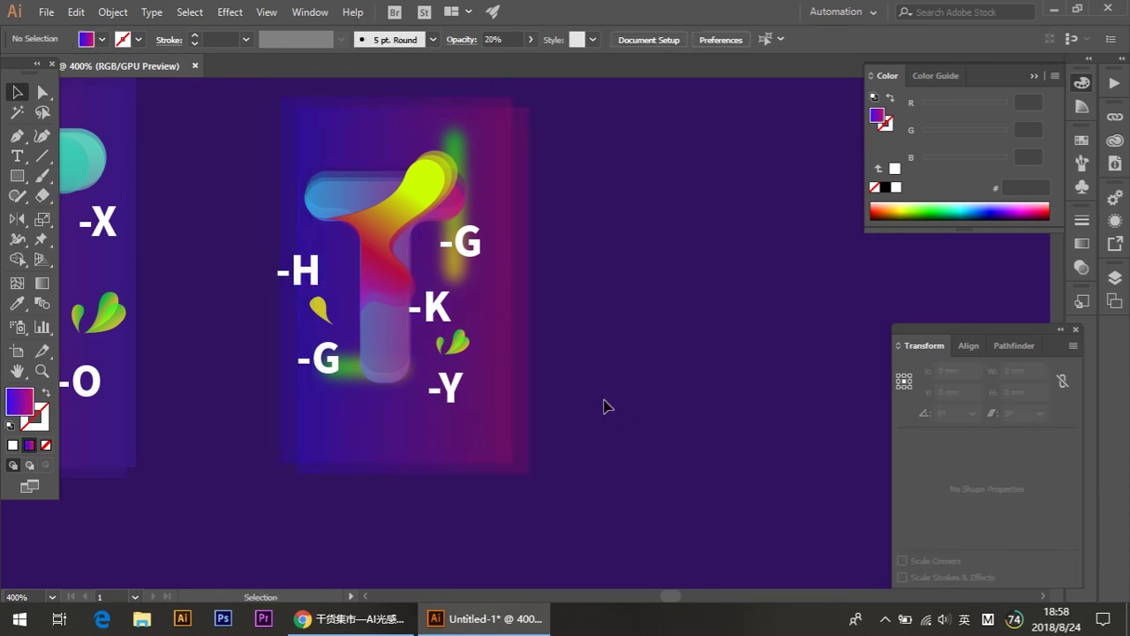